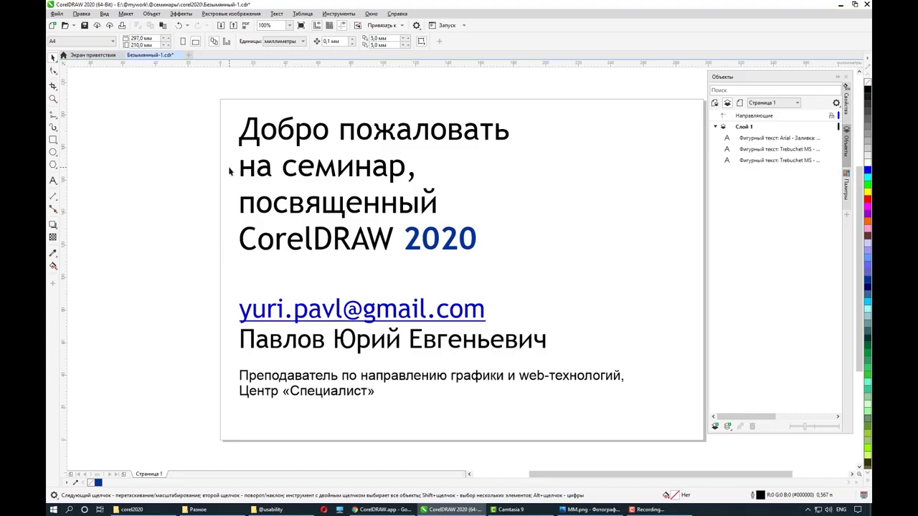
pyautogui.click(56, 14)
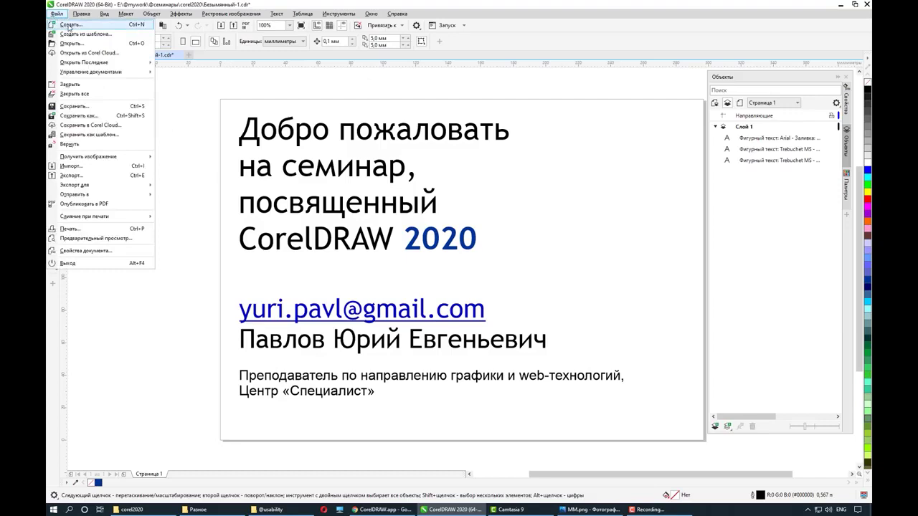
pyautogui.click(68, 25)
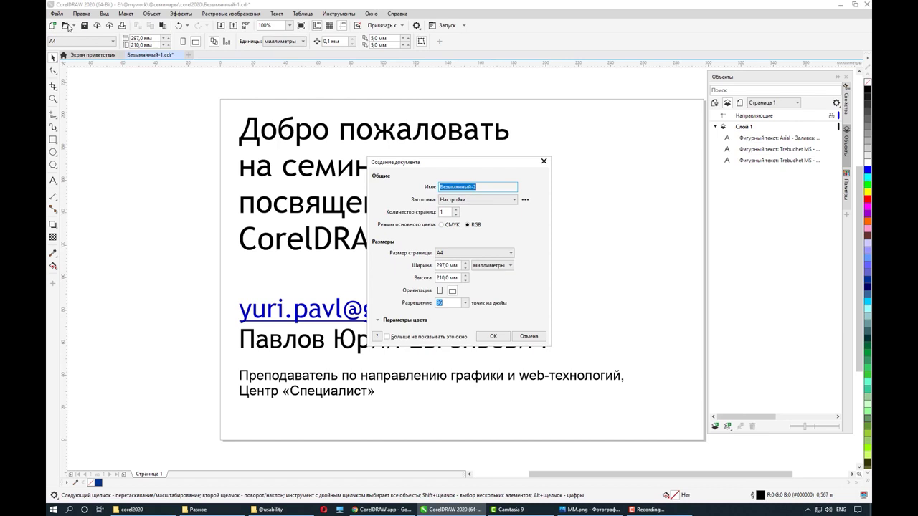
pyautogui.click(526, 337)
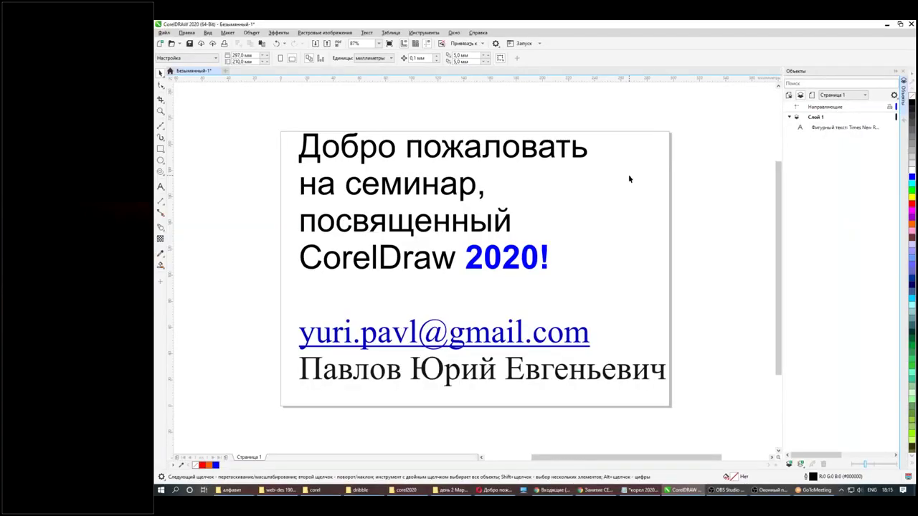
# - Circle the page navigation controls with a freehand red annotation and clear it
pyautogui.click(423, 150)
pyautogui.click(328, 111)
pyautogui.moveTo(277, 439)
pyautogui.mouseDown()
pyautogui.moveTo(199, 435)
pyautogui.moveTo(199, 454)
pyautogui.moveTo(246, 465)
pyautogui.moveTo(287, 445)
pyautogui.mouseUp()
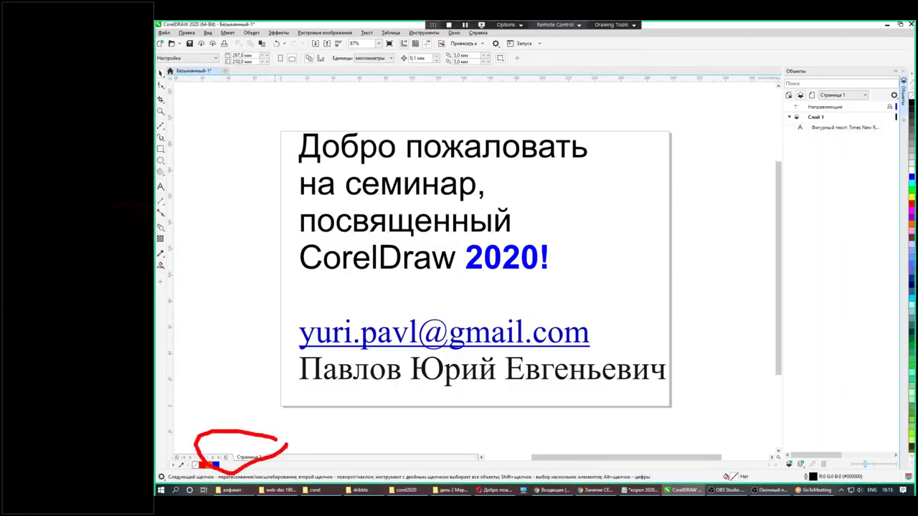
pyautogui.press('Escape')
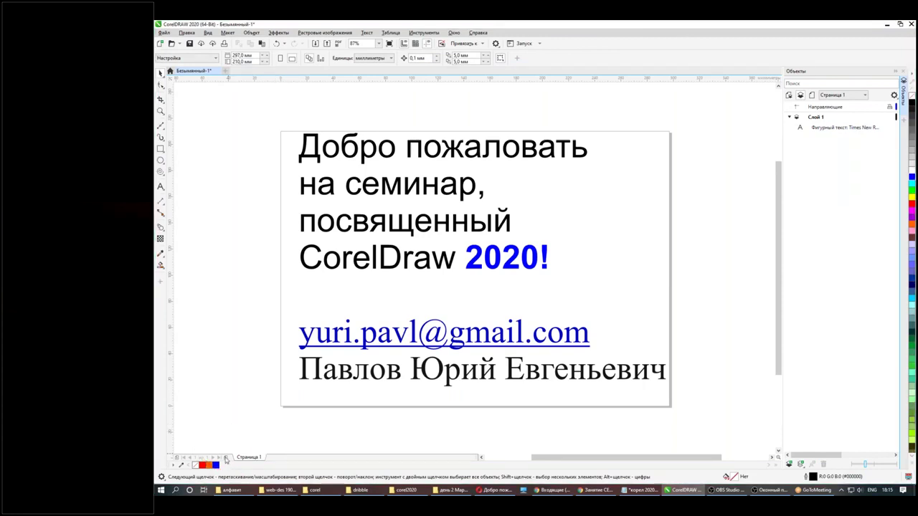
# - Add a second page after page 1 and make it the active page
pyautogui.click(226, 457)
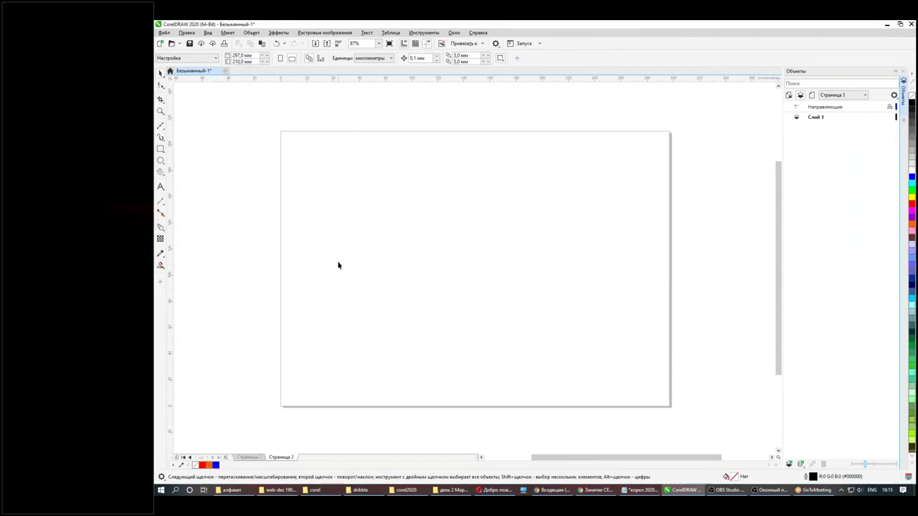
pyautogui.click(248, 457)
pyautogui.click(281, 457)
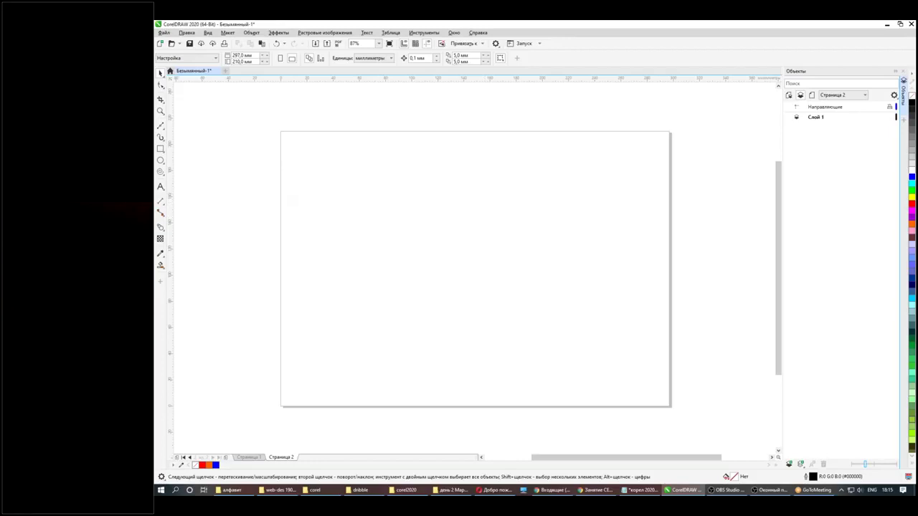
# - Draw a rectangle in the page's upper-left area and stretch it to about 66 × 29 mm
pyautogui.click(162, 150)
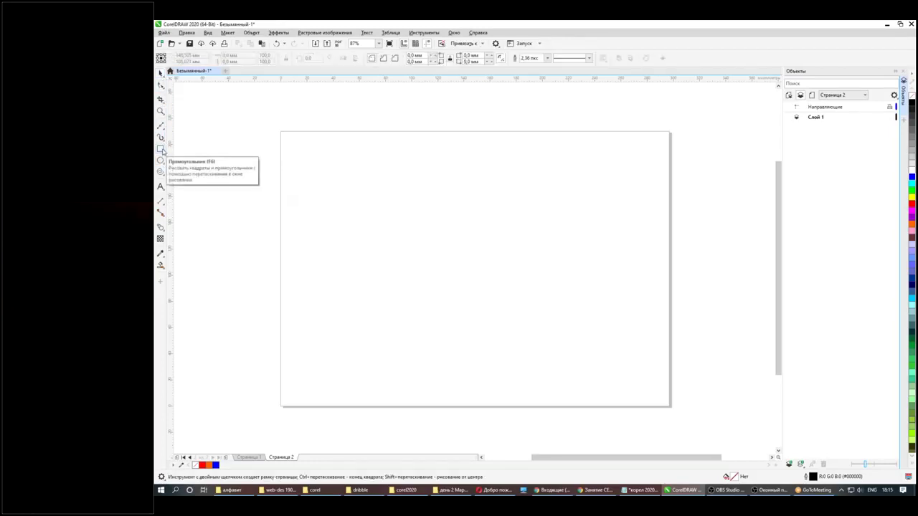
pyautogui.moveTo(292, 147); pyautogui.dragTo(362, 187)
pyautogui.click(161, 73)
pyautogui.click(365, 175)
pyautogui.click(361, 166)
pyautogui.moveTo(365, 166); pyautogui.dragTo(433, 166)
pyautogui.moveTo(385, 169)
pyautogui.mouseDown()
pyautogui.moveTo(400, 188)
pyautogui.moveTo(393, 165)
pyautogui.mouseUp()
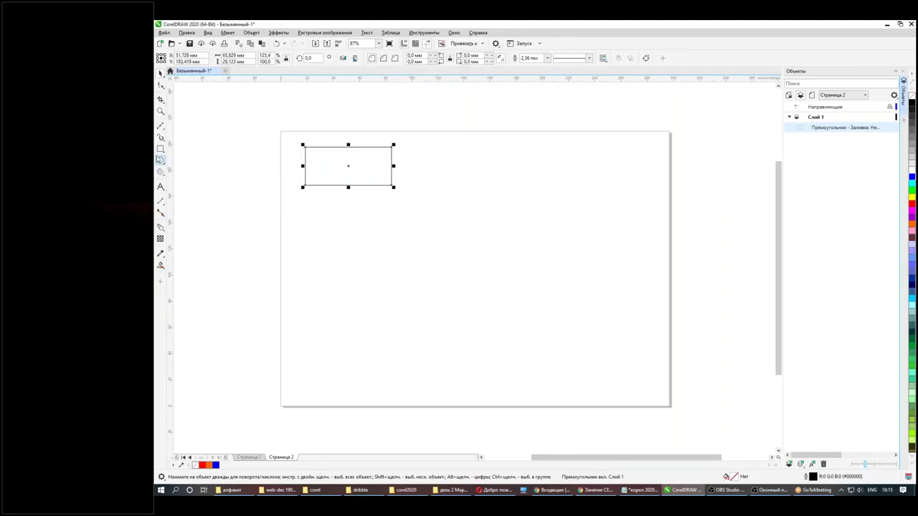
# - Round all corners of the rectangle to a radius of about 5 mm with the Shape tool
pyautogui.click(161, 150)
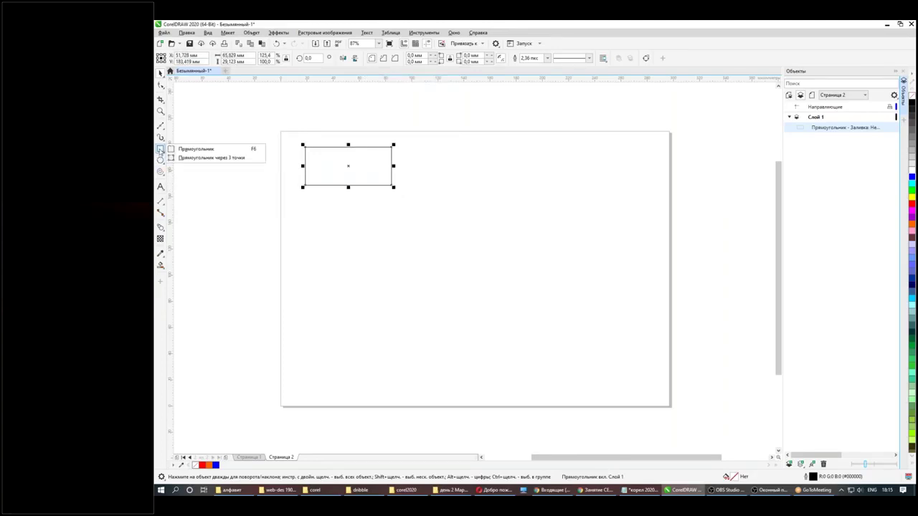
pyautogui.moveTo(162, 162)
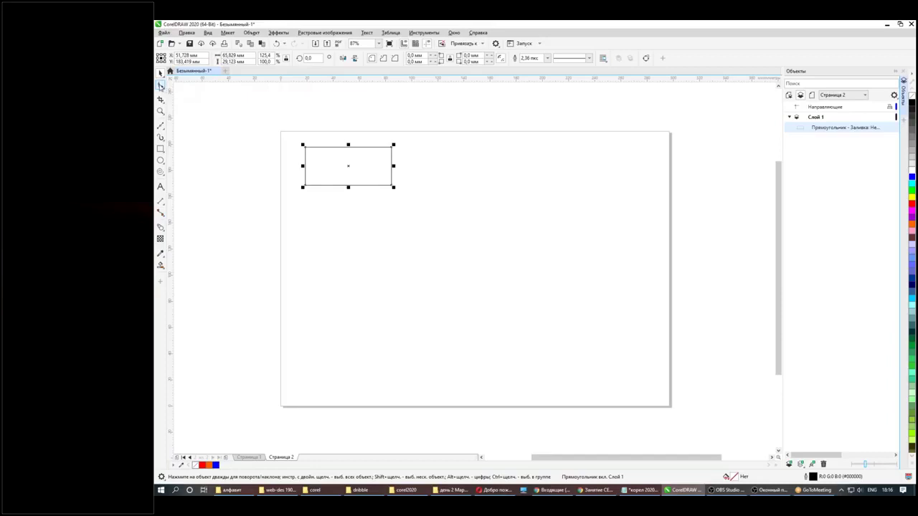
pyautogui.click(161, 85)
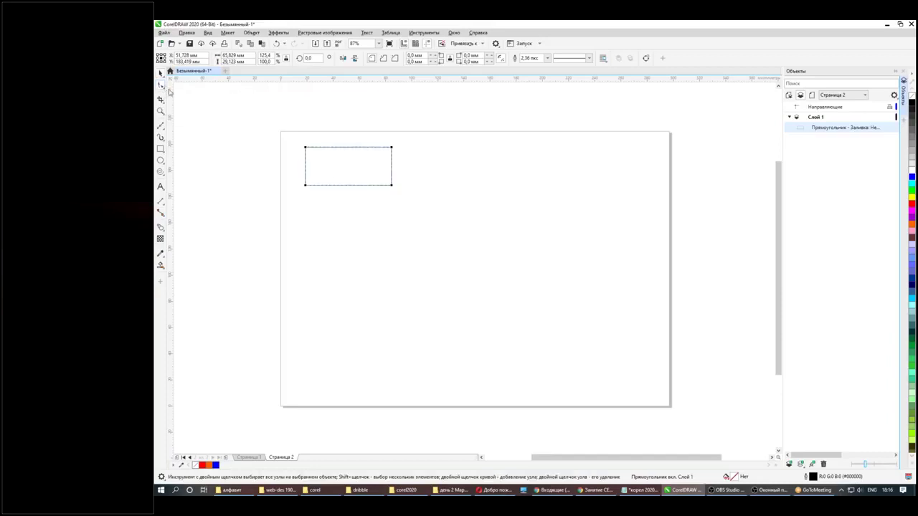
pyautogui.moveTo(307, 150); pyautogui.dragTo(314, 150)
pyautogui.click(160, 73)
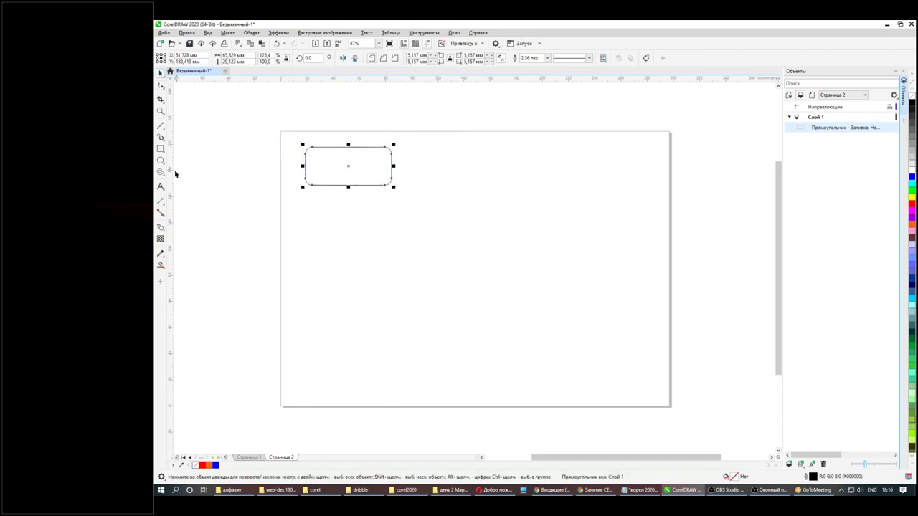
# - Draw an ellipse about 57 × 41 mm beside the rectangle and cut it into a pie from 90° to about 250°
pyautogui.click(161, 161)
pyautogui.click(172, 162)
pyautogui.moveTo(445, 145); pyautogui.dragTo(521, 202)
pyautogui.click(161, 85)
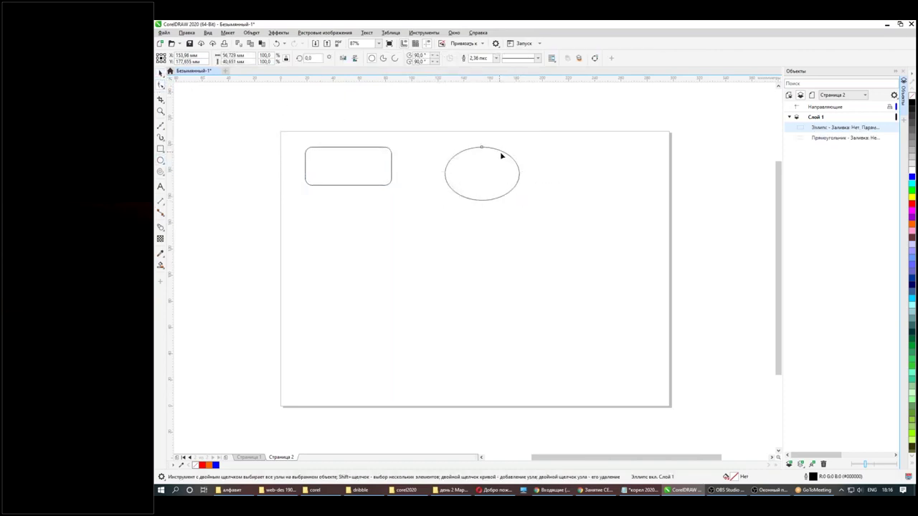
pyautogui.moveTo(482, 148); pyautogui.dragTo(471, 198)
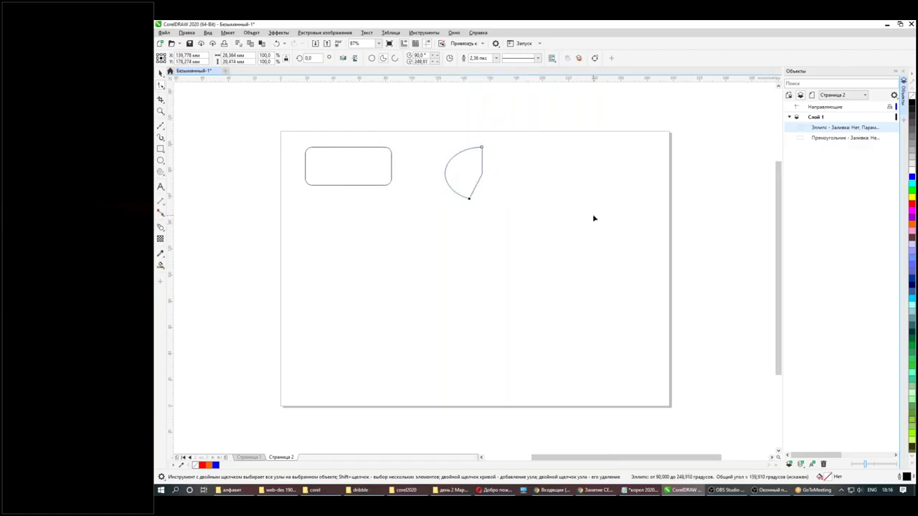
pyautogui.click(161, 73)
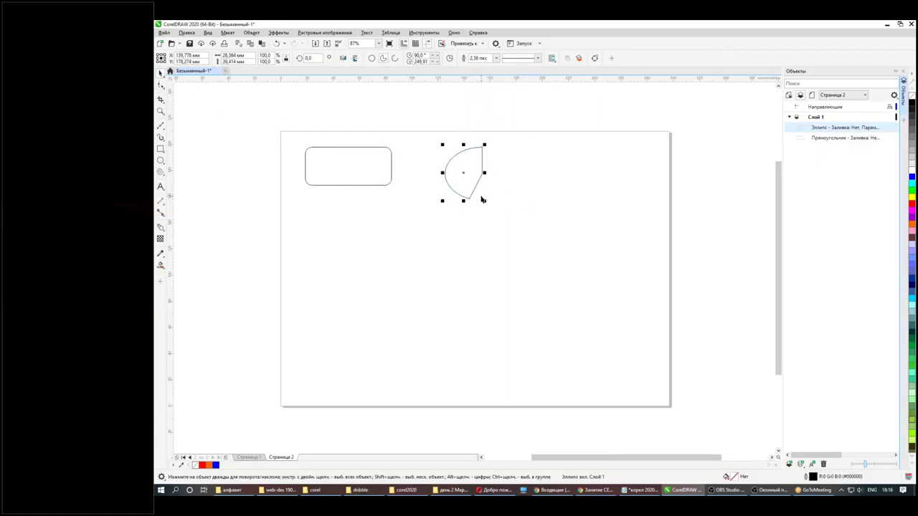
# - Reshape the pie so its wedge opening faces right like a mouth, starting at about 23°
pyautogui.click(160, 85)
pyautogui.moveTo(482, 151); pyautogui.dragTo(516, 164)
pyautogui.moveTo(471, 203); pyautogui.dragTo(531, 190)
# - Draw a small ellipse about 14 × 10 mm and place it at the mouth opening of the pie
pyautogui.click(160, 160)
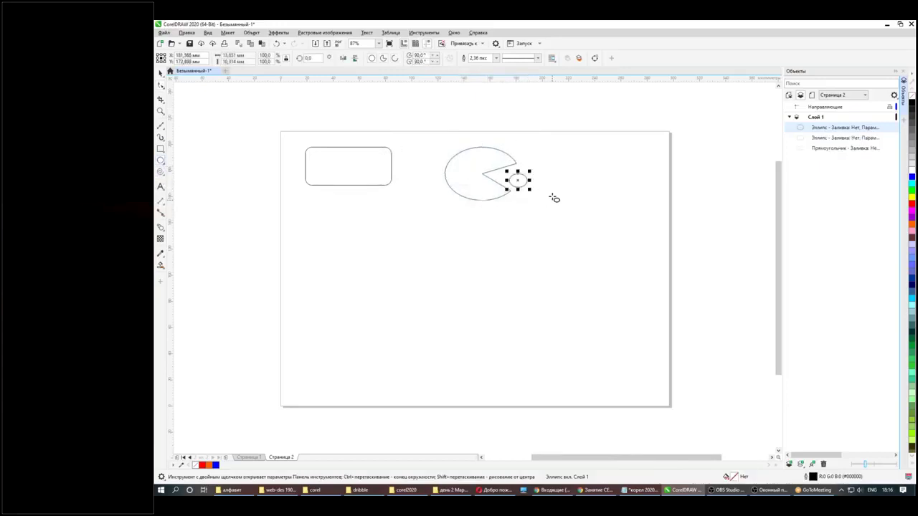
pyautogui.click(160, 73)
pyautogui.moveTo(511, 178); pyautogui.dragTo(509, 175)
pyautogui.click(577, 204)
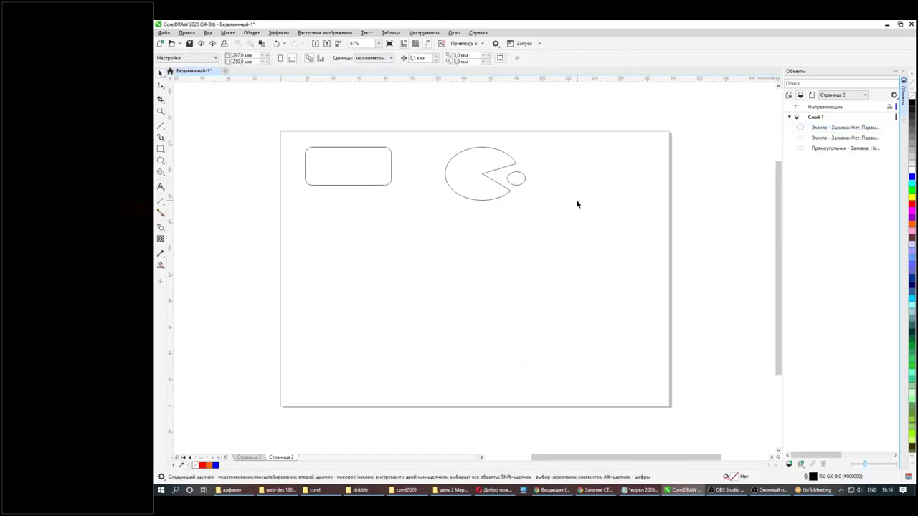
# - Copy the small ellipse into the upper part of the pie as an eye and fine-tune the positions of both small ellipses
pyautogui.moveTo(517, 179); pyautogui.dragTo(482, 159)
pyautogui.click(564, 241)
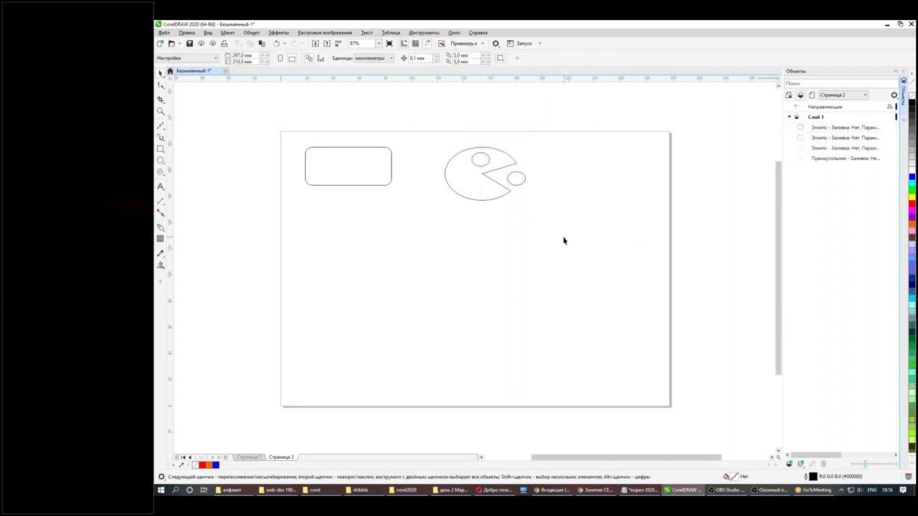
pyautogui.click(516, 183)
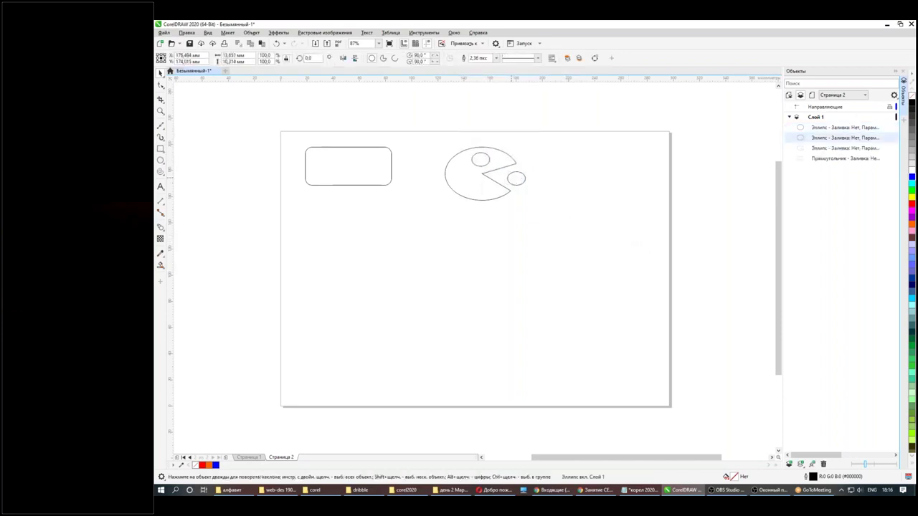
pyautogui.click(555, 218)
pyautogui.moveTo(481, 160); pyautogui.dragTo(486, 157)
# - Narrow the pie's mouth by moving its lower end node to about 331°
pyautogui.click(160, 85)
pyautogui.click(497, 200)
pyautogui.moveTo(506, 195); pyautogui.dragTo(514, 186)
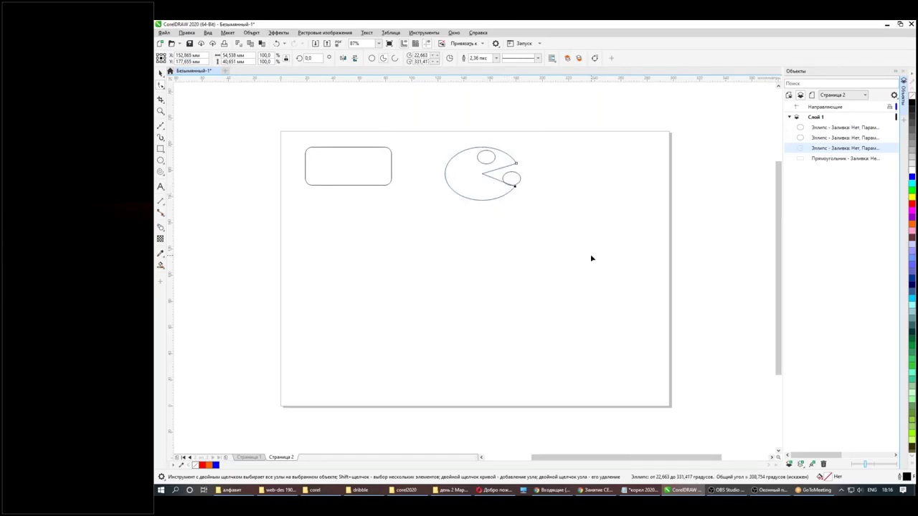
pyautogui.click(160, 74)
pyautogui.click(468, 225)
pyautogui.click(487, 200)
# - Draw a radial shape with the Impact tool (Динамика) and move it below the rounded rectangle
pyautogui.click(161, 161)
pyautogui.click(162, 172)
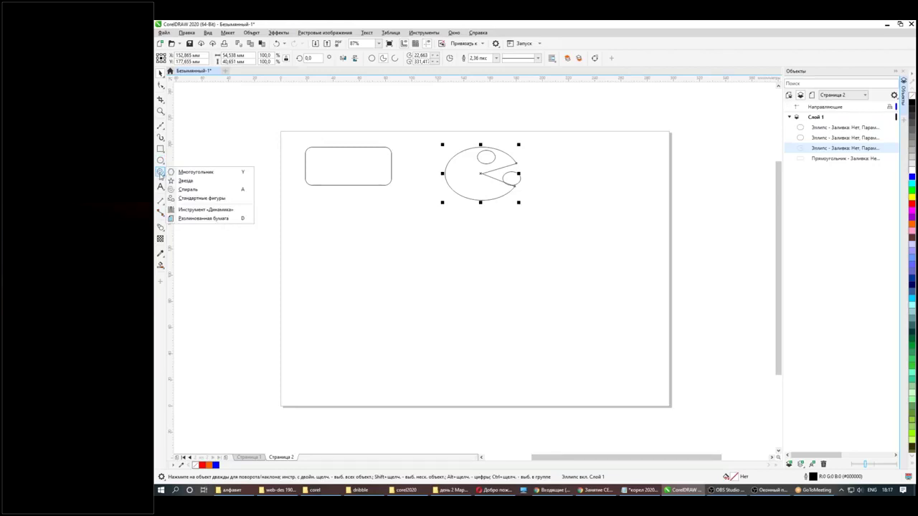
pyautogui.click(201, 209)
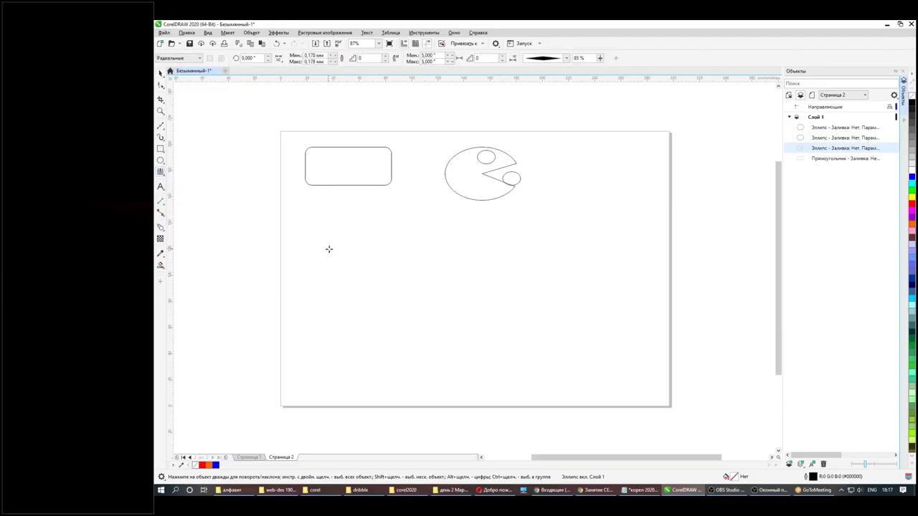
pyautogui.moveTo(329, 249); pyautogui.dragTo(359, 271)
pyautogui.click(161, 73)
pyautogui.moveTo(323, 243); pyautogui.dragTo(368, 233)
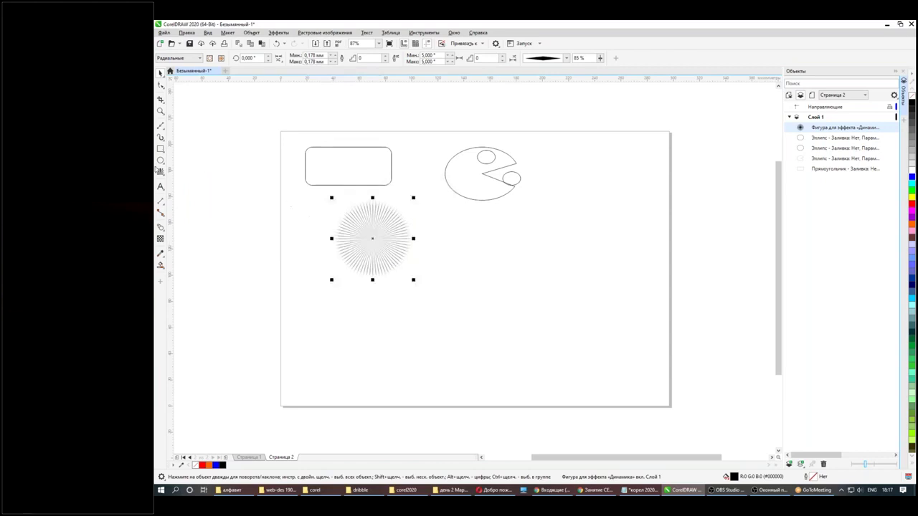
# - Draw an ellipse about 86 × 69 mm around the radial rays, behind the other objects, and fill it with gray R153 G153 B153
pyautogui.click(161, 161)
pyautogui.moveTo(316, 192); pyautogui.dragTo(433, 288)
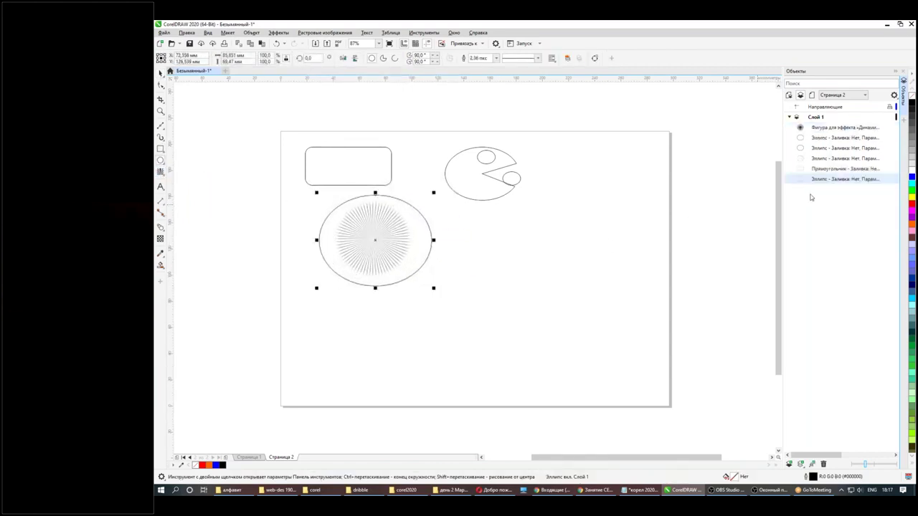
pyautogui.click(911, 146)
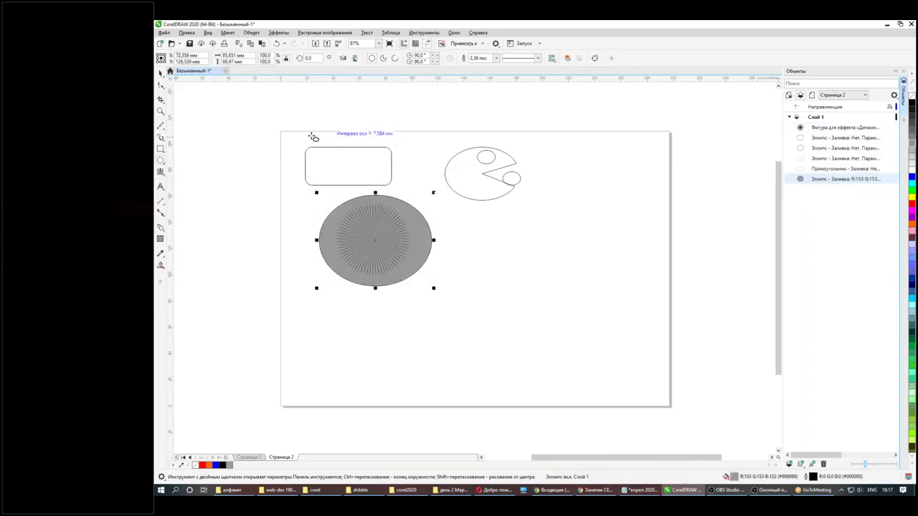
# - Change the color of the radial rays on the gray ellipse to white
pyautogui.click(161, 74)
pyautogui.scroll(5, 356, 236)
pyautogui.click(356, 235)
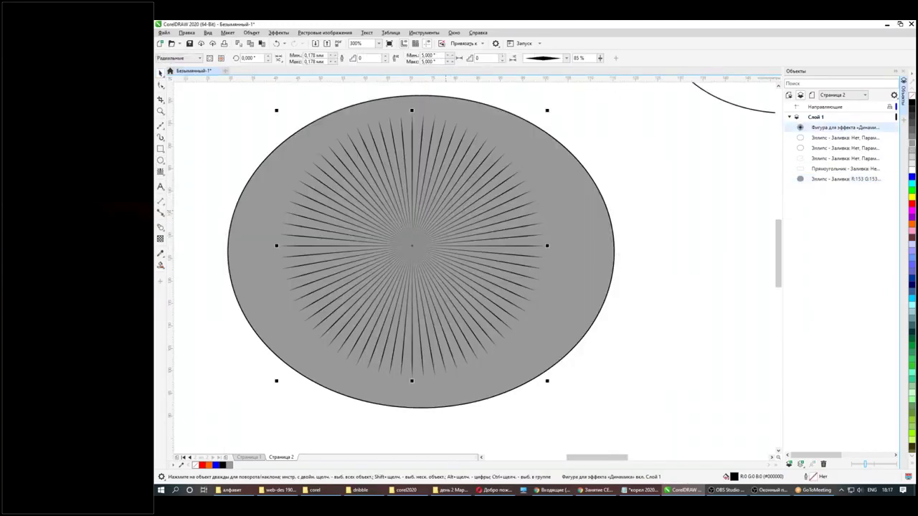
pyautogui.rightClick(912, 167)
pyautogui.click(406, 249)
pyautogui.click(419, 246)
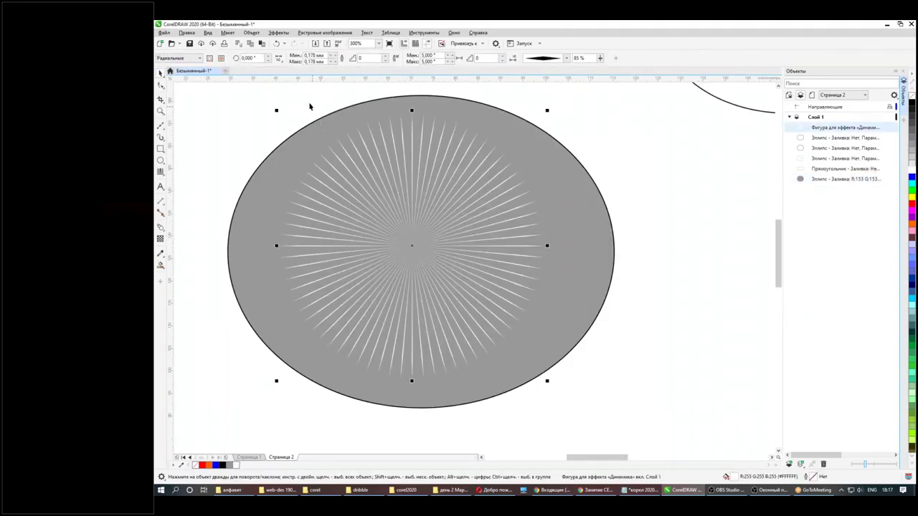
# - Switch the ray effect's style to Параллельно, restore it to Радиальные, and deselect the shape
pyautogui.click(221, 59)
pyautogui.click(197, 59)
pyautogui.click(183, 68)
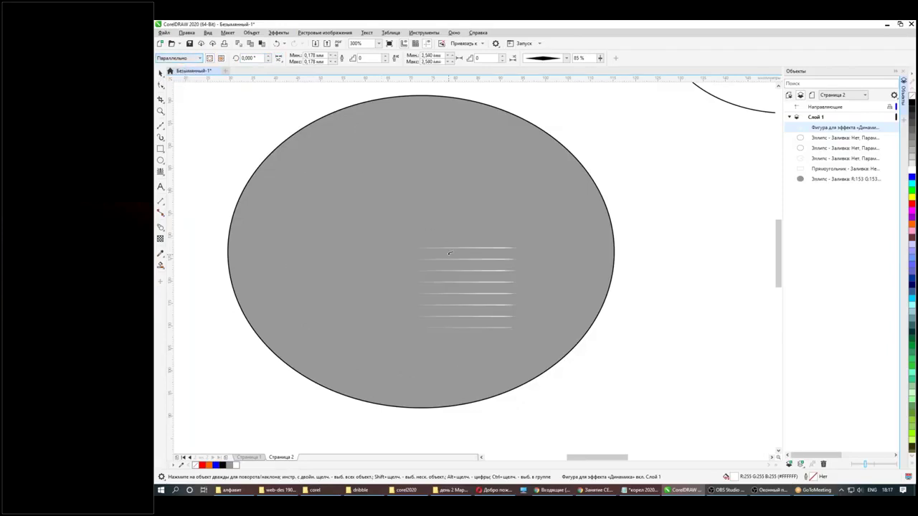
pyautogui.click(199, 58)
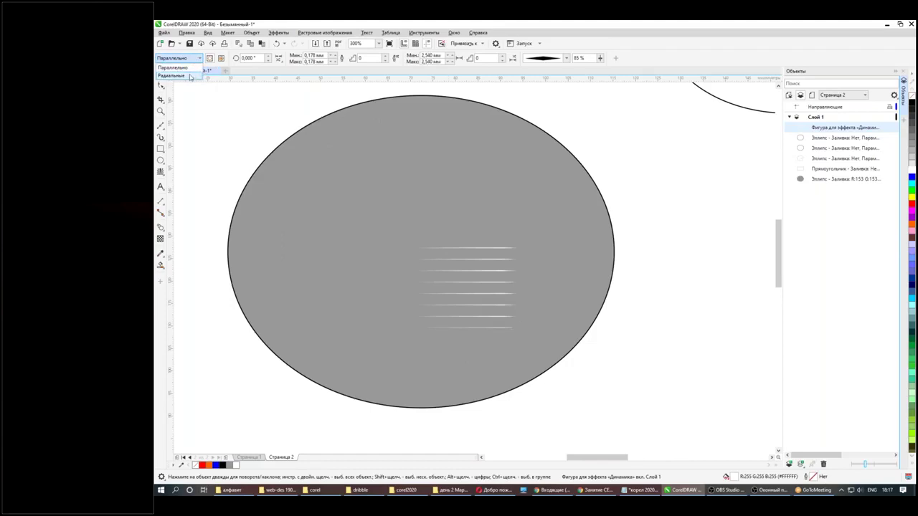
pyautogui.click(190, 76)
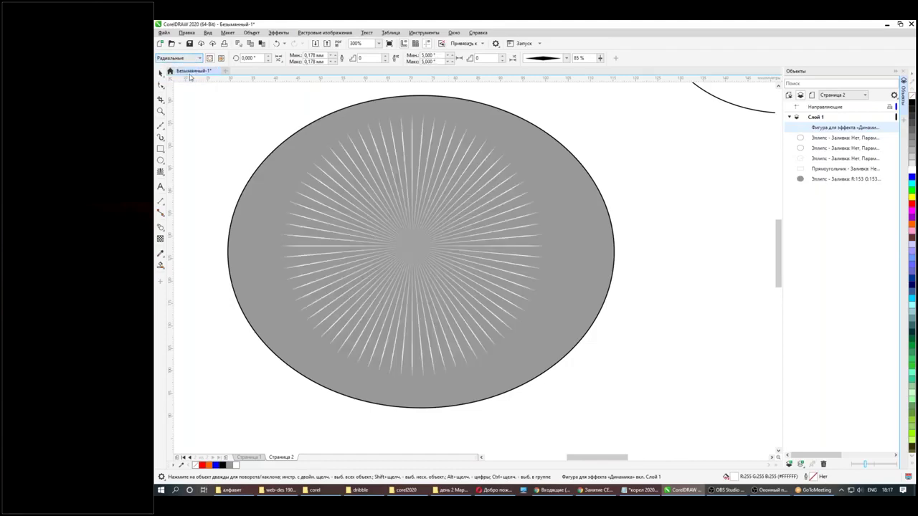
pyautogui.click(646, 274)
# - Draw two tilted ellipses beside the gray ellipse with the 3-point Ellipse tool, the upper one rotated about 30°
pyautogui.scroll(-2, 465, 247)
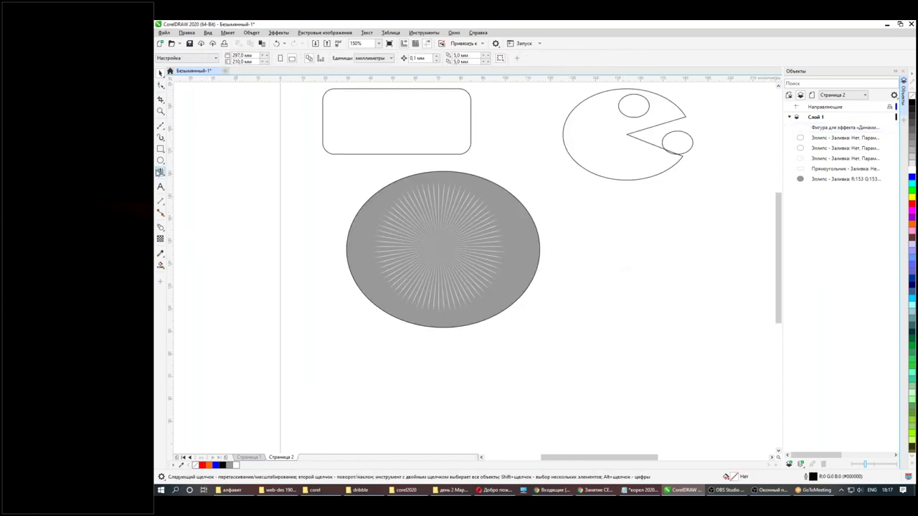
pyautogui.click(160, 161)
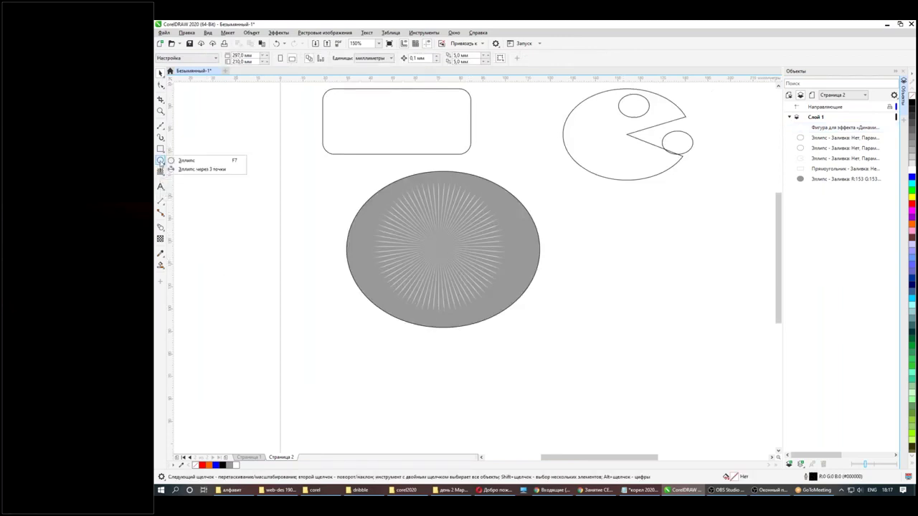
pyautogui.click(184, 171)
pyautogui.moveTo(571, 287); pyautogui.dragTo(612, 311)
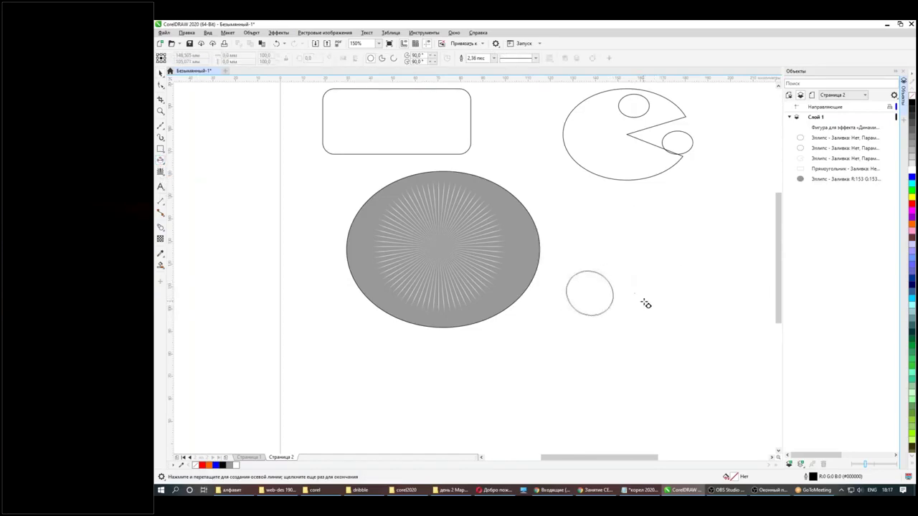
pyautogui.moveTo(612, 256); pyautogui.dragTo(670, 222)
pyautogui.click(633, 219)
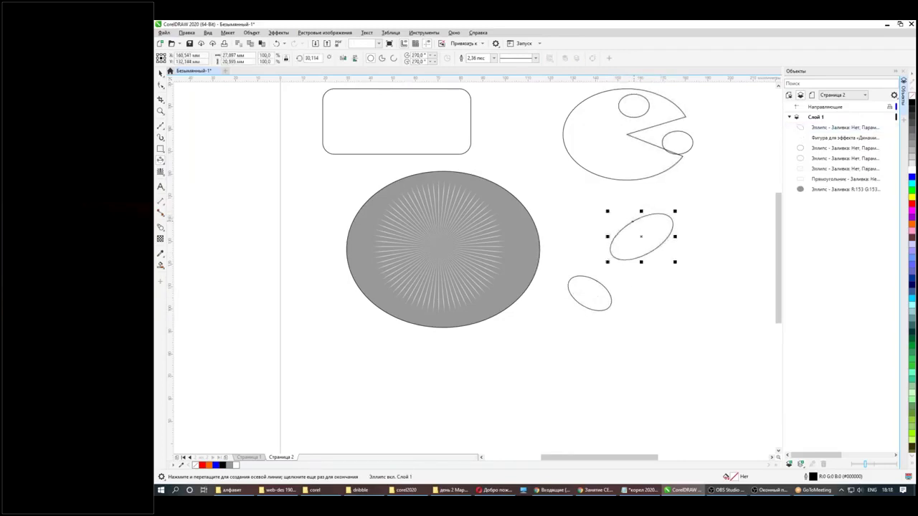
# - Draw a five-pointed star about 32 × 21 mm overlapping the upper-left edge of the gray ellipse
pyautogui.click(161, 74)
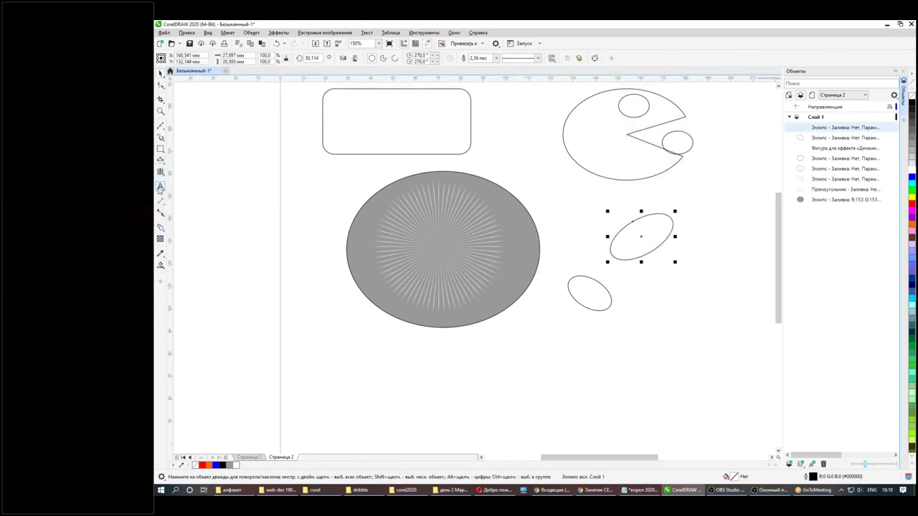
pyautogui.click(161, 173)
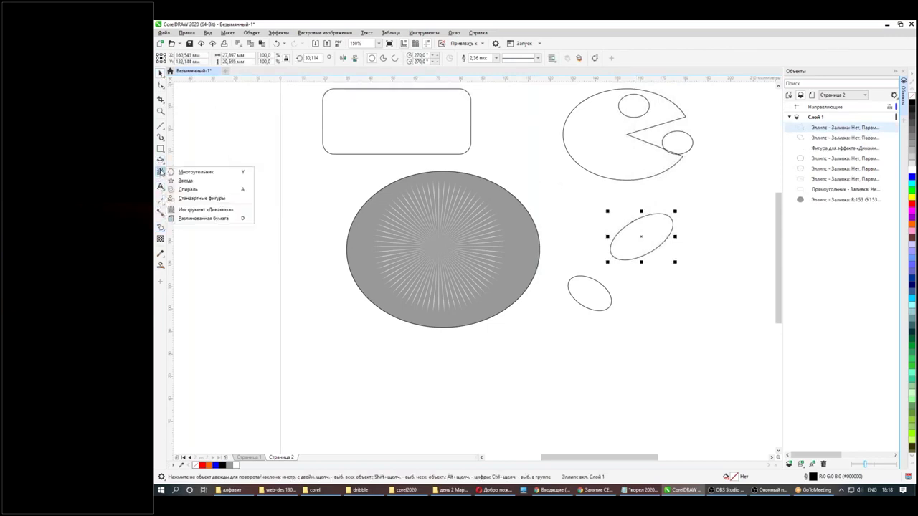
pyautogui.click(185, 180)
pyautogui.moveTo(297, 183); pyautogui.dragTo(372, 234)
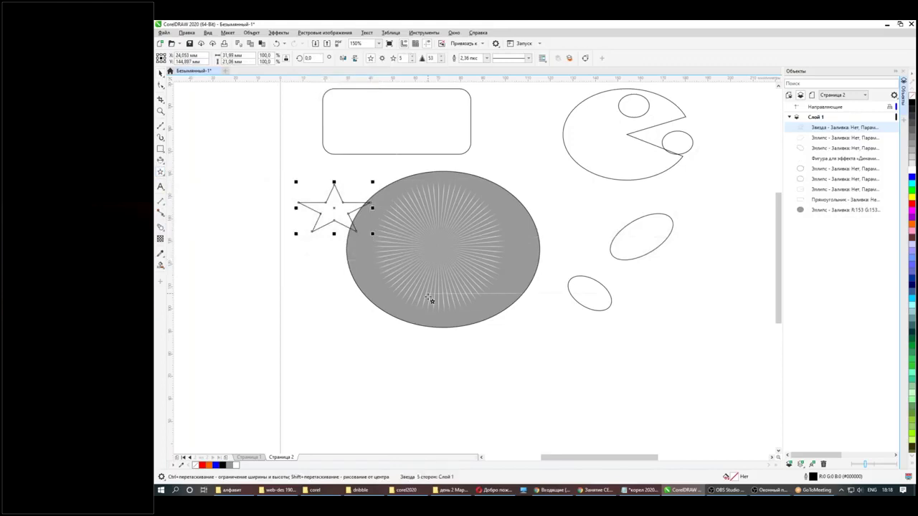
# - Reshape the star's inner corners with the Shape tool to a sharpness of 44
pyautogui.click(161, 85)
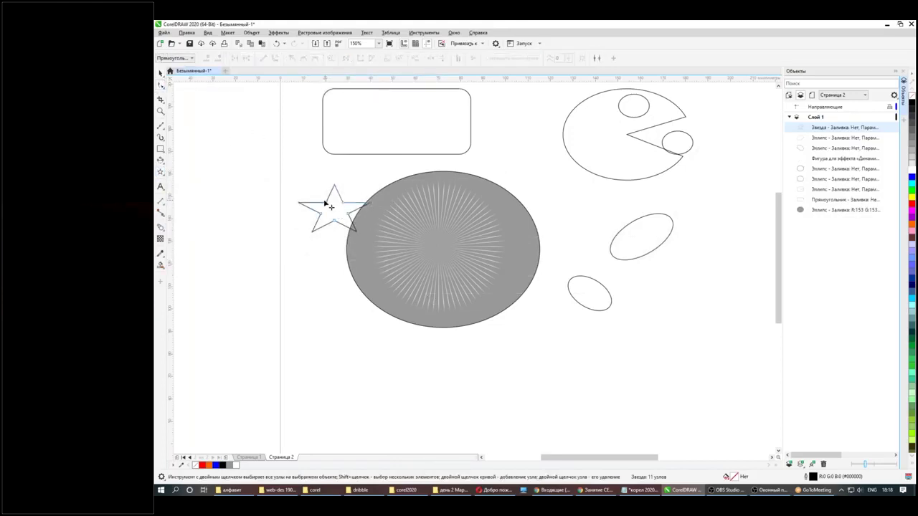
pyautogui.moveTo(331, 208); pyautogui.dragTo(353, 209)
pyautogui.click(160, 74)
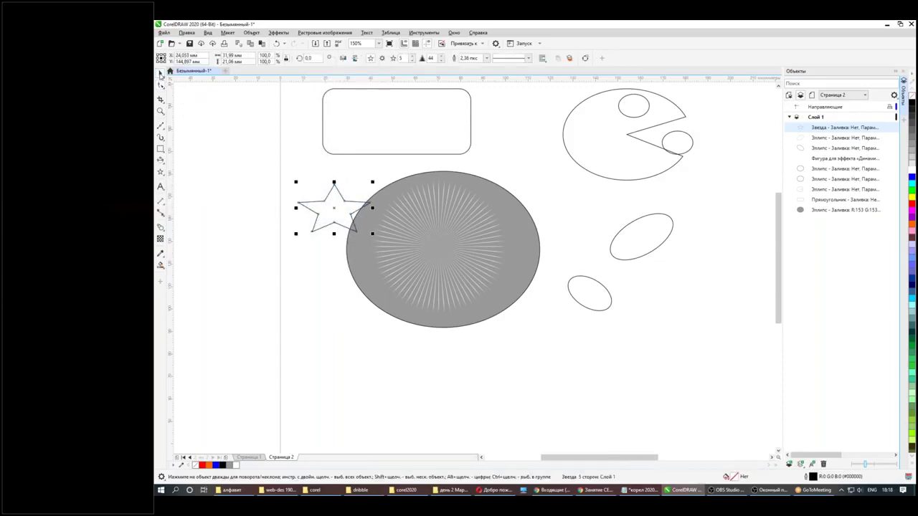
# - Set the star to 10 points and move it up and left, off the gray ellipse
pyautogui.click(414, 56)
pyautogui.click(414, 56)
pyautogui.click(414, 56)
pyautogui.click(414, 56)
pyautogui.click(414, 56)
pyautogui.moveTo(335, 210); pyautogui.dragTo(325, 184)
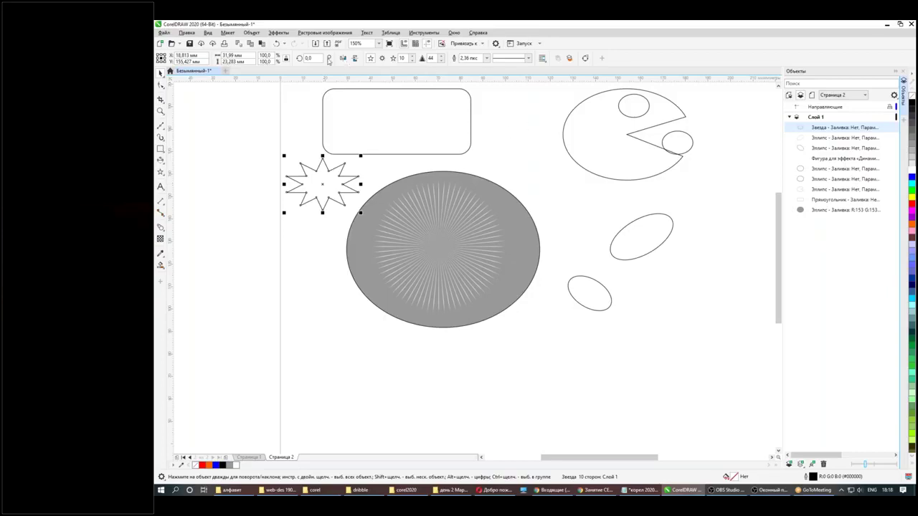
# - Display the star's object properties, and move the star onto the lower edge of the rounded rectangle
pyautogui.click(251, 33)
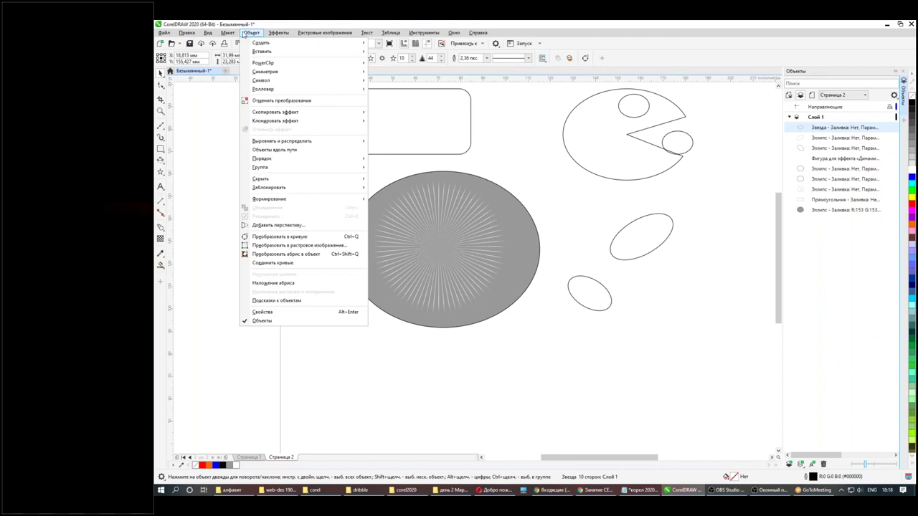
pyautogui.click(263, 312)
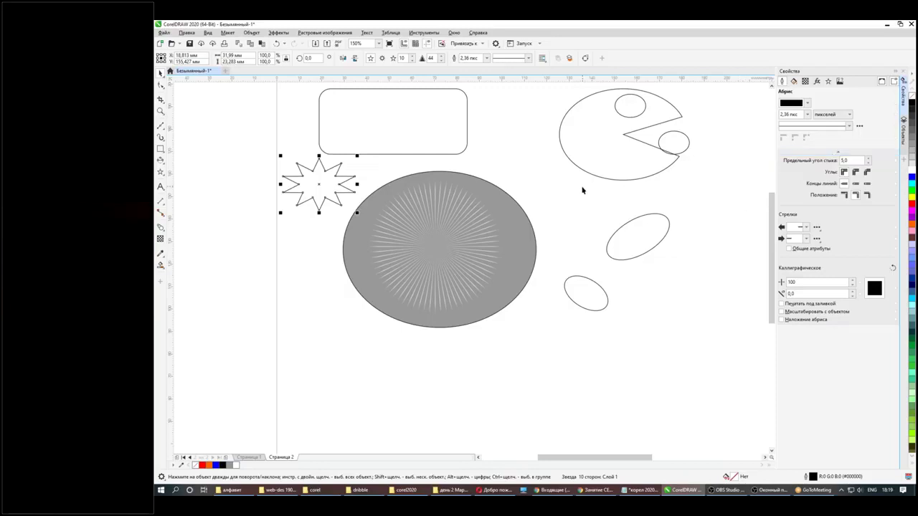
pyautogui.scroll(-5, 637, 196)
pyautogui.click(667, 198)
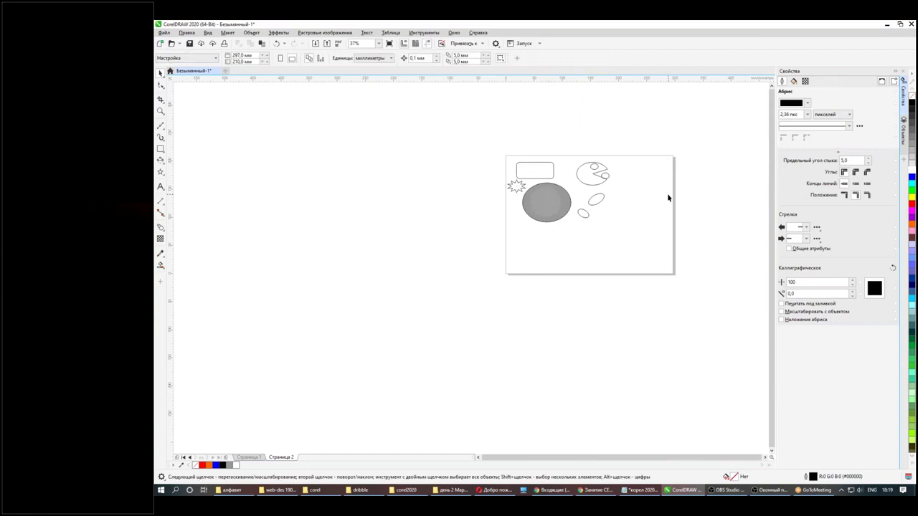
pyautogui.scroll(2, 667, 198)
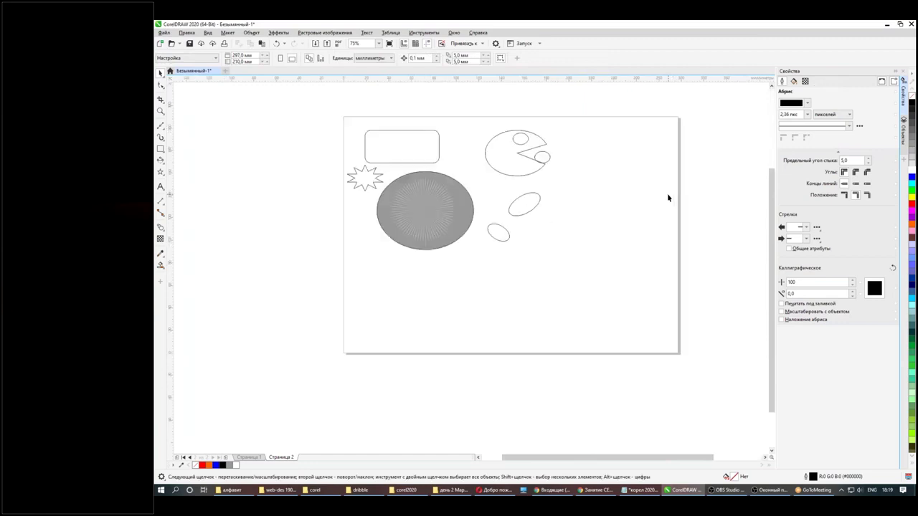
pyautogui.moveTo(610, 201); pyautogui.dragTo(541, 201)
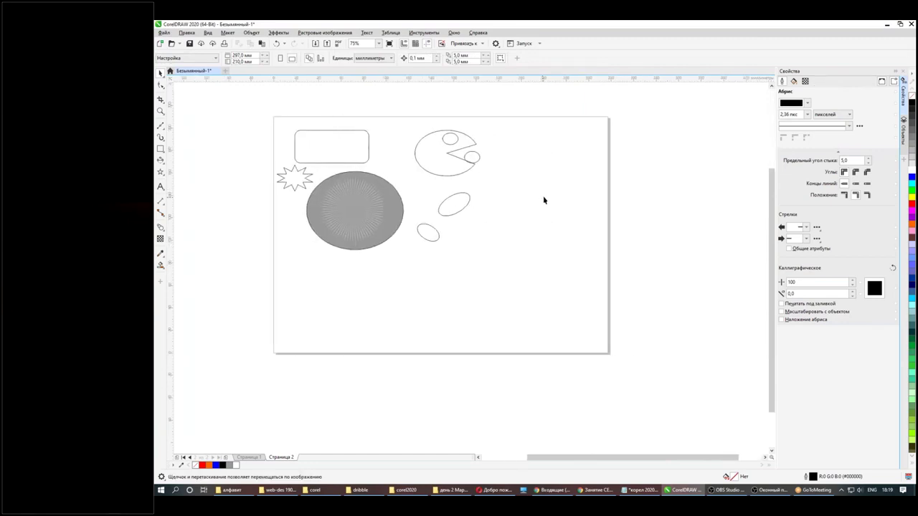
pyautogui.click(300, 179)
pyautogui.moveTo(302, 180); pyautogui.dragTo(332, 163)
pyautogui.click(469, 218)
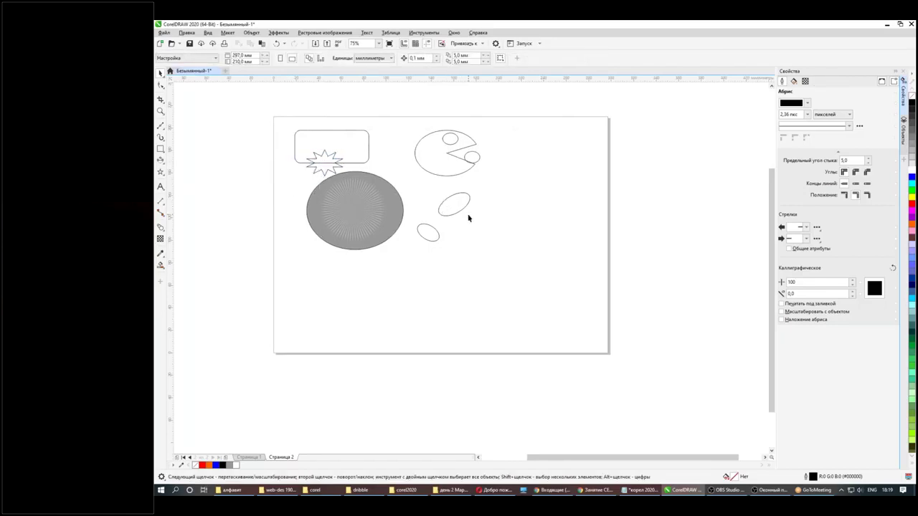
pyautogui.hotkey('alt', 'Tab')
pyautogui.hotkey('alt', 'Tab')
pyautogui.hotkey('alt', 'Tab')
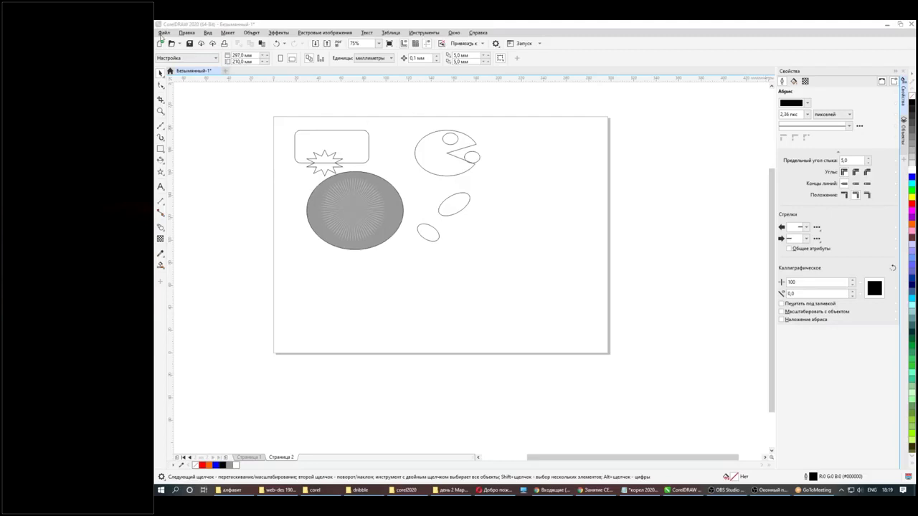
# - Create a new RGB document 90 mm wide and 50 mm high
pyautogui.click(163, 33)
pyautogui.click(173, 43)
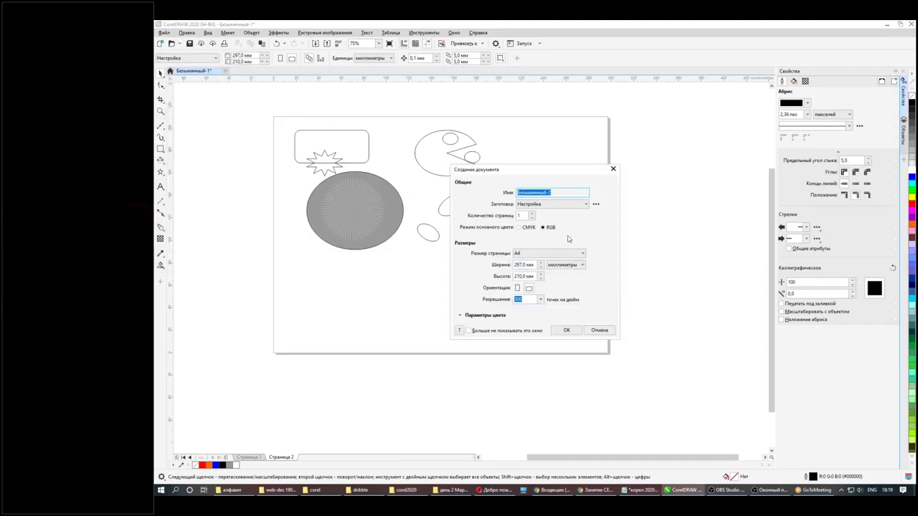
pyautogui.moveTo(531, 264); pyautogui.dragTo(501, 266)
pyautogui.write('90')
pyautogui.press('Tab')
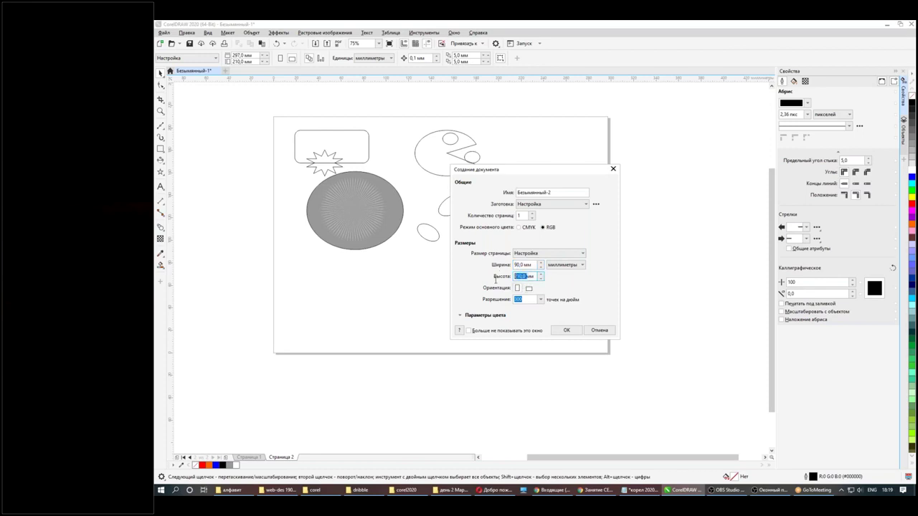
pyautogui.write('50')
pyautogui.click(567, 330)
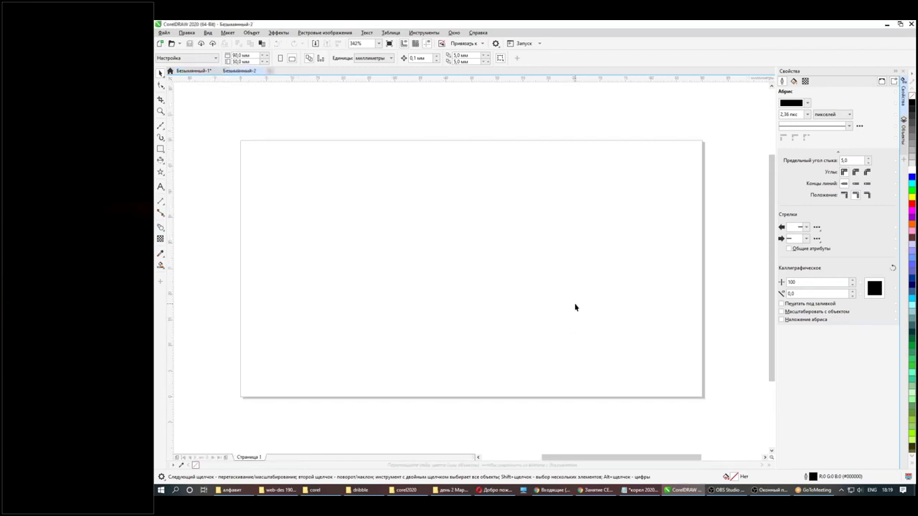
# - Add the artistic text "Фамилия Имя" in 24 pt Arial along the upper edge of the card
pyautogui.scroll(-3, 479, 244)
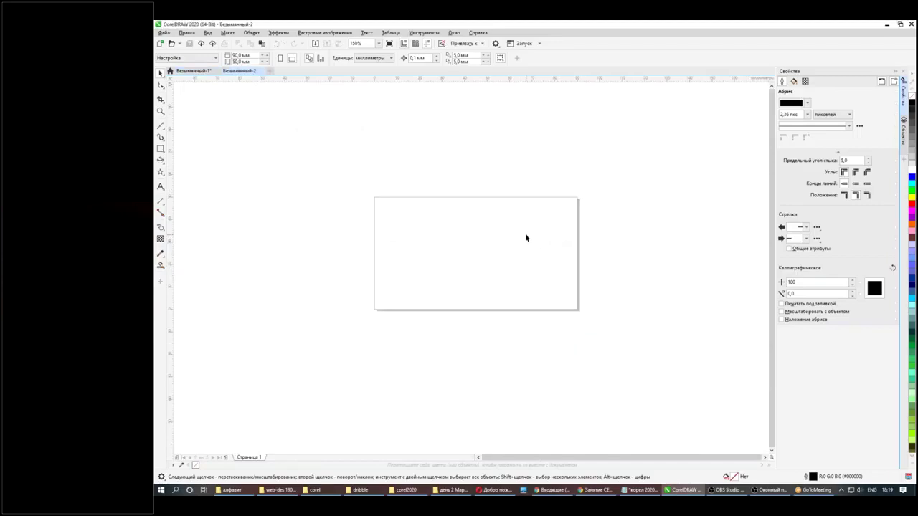
pyautogui.scroll(2, 526, 238)
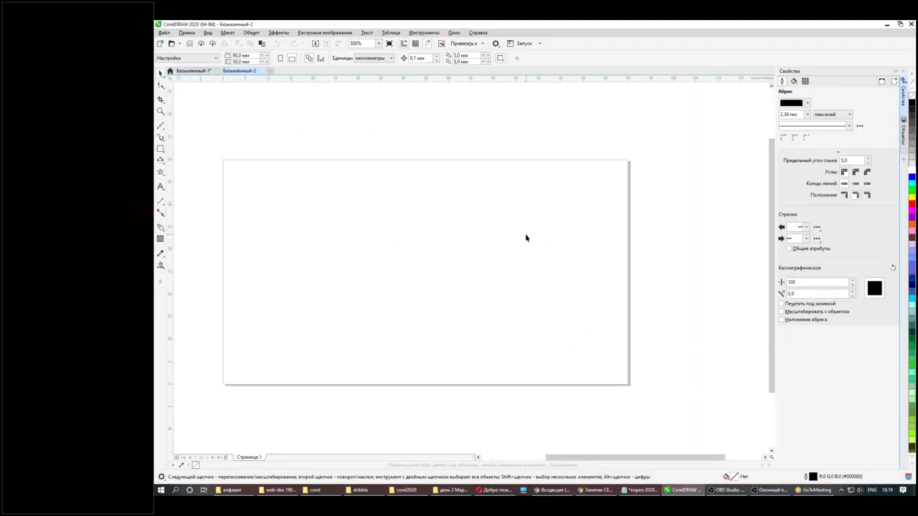
pyautogui.click(161, 187)
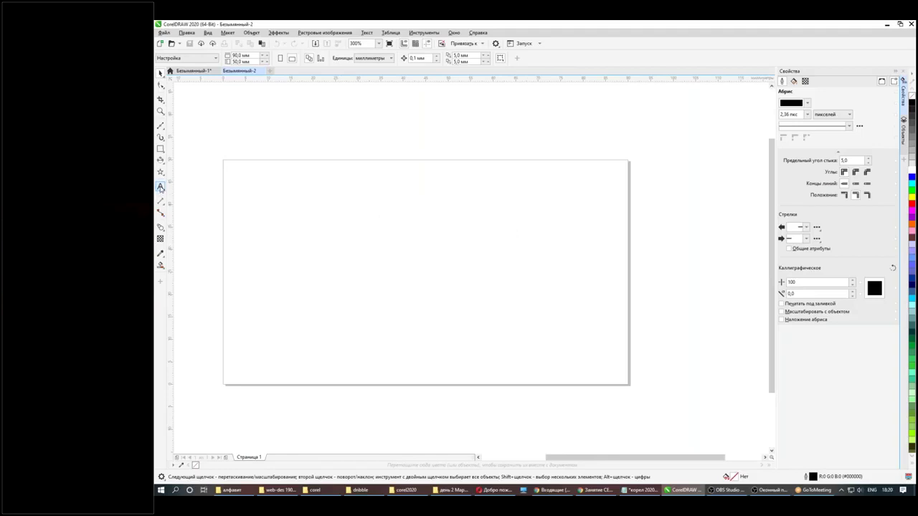
pyautogui.click(242, 185)
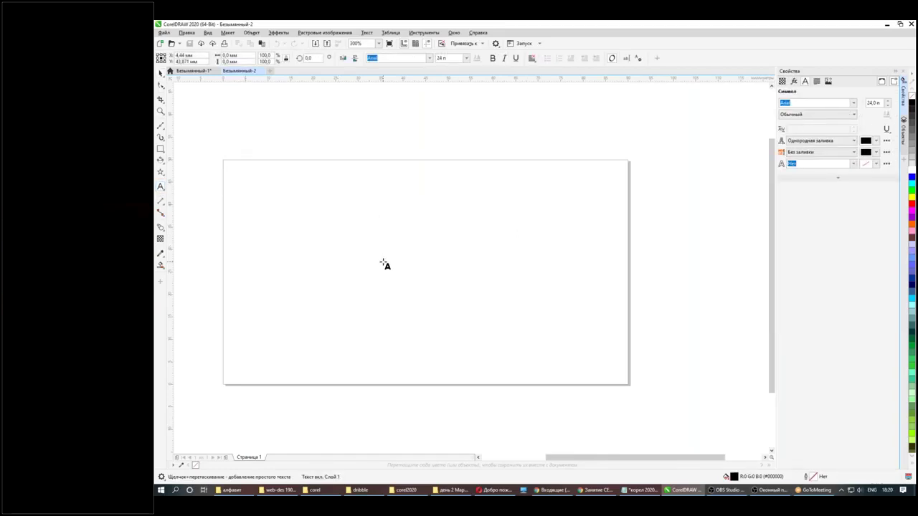
pyautogui.write('A')
pyautogui.press('BackSpace')
pyautogui.hotkey('alt', 'shift')
pyautogui.write('Фа')
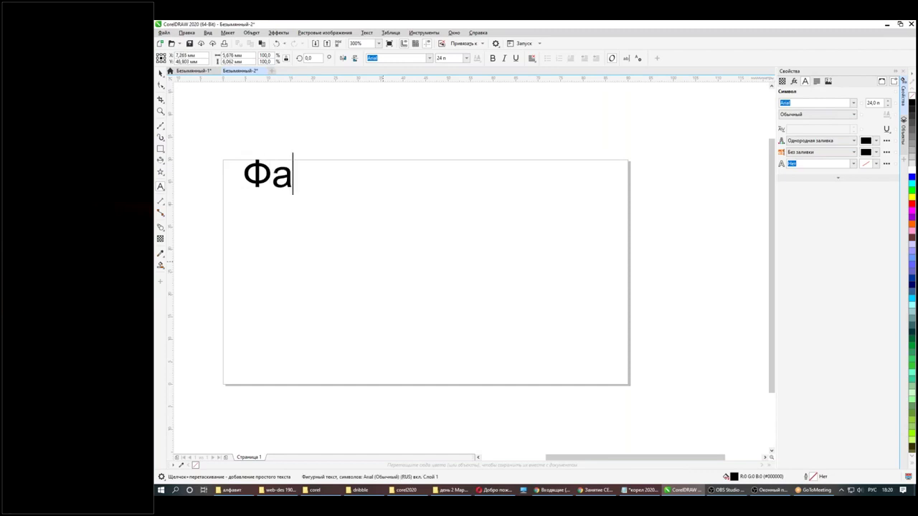
pyautogui.write('милия Имя')
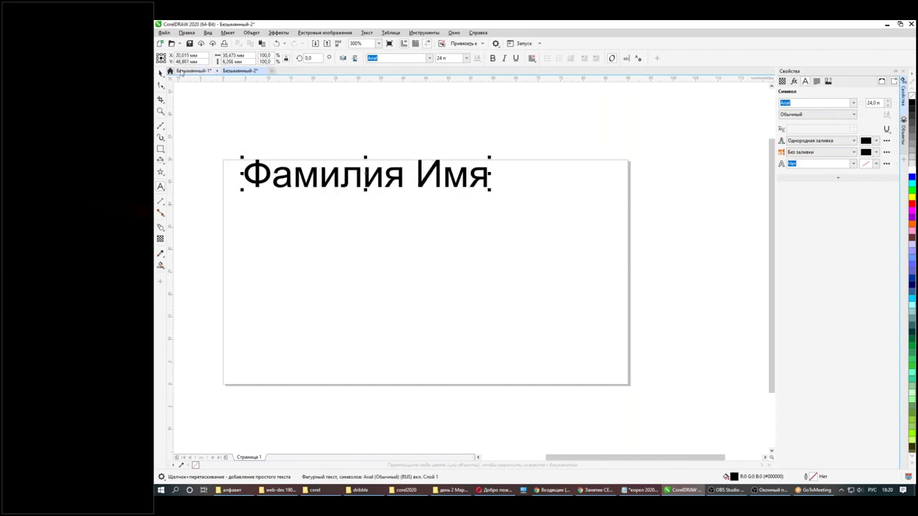
# - Move the "Фамилия Имя" text down to the middle of the card, slightly right of center
pyautogui.click(161, 74)
pyautogui.click(359, 211)
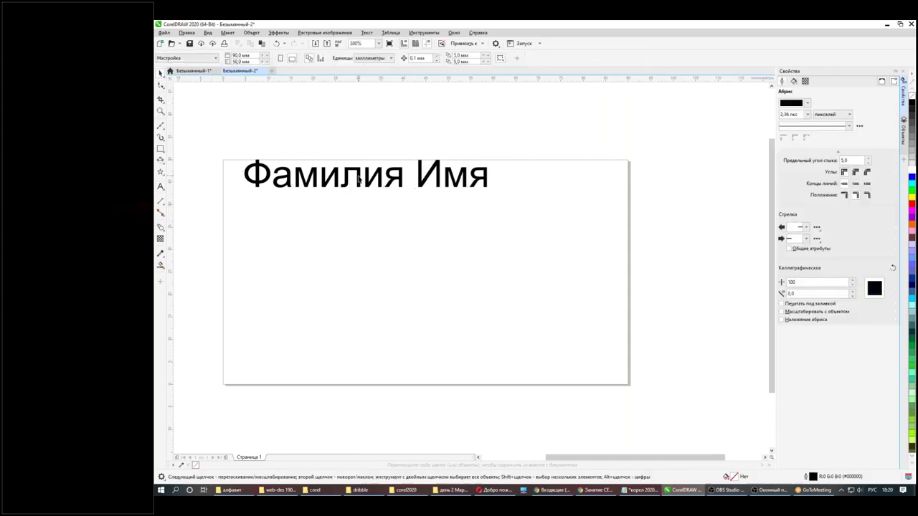
pyautogui.moveTo(360, 179); pyautogui.dragTo(434, 256)
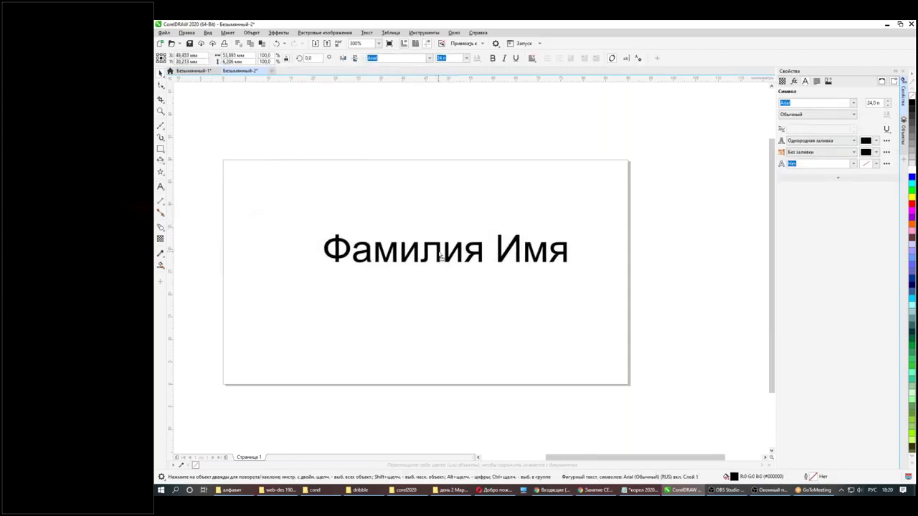
# - Place a radial impact effect between the card's left edge and "Фамилия Имя", and nudge the text slightly to the right
pyautogui.click(162, 175)
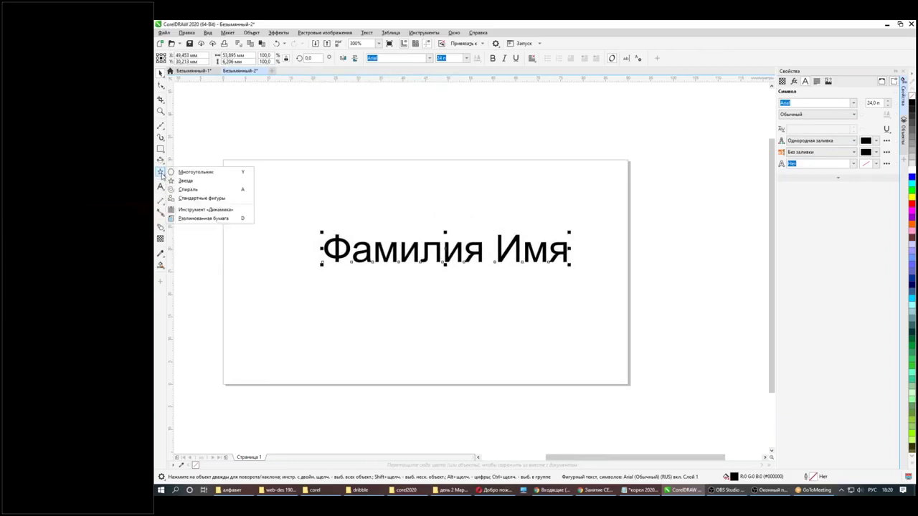
pyautogui.click(205, 210)
pyautogui.moveTo(283, 265); pyautogui.dragTo(287, 268)
pyautogui.press('space')
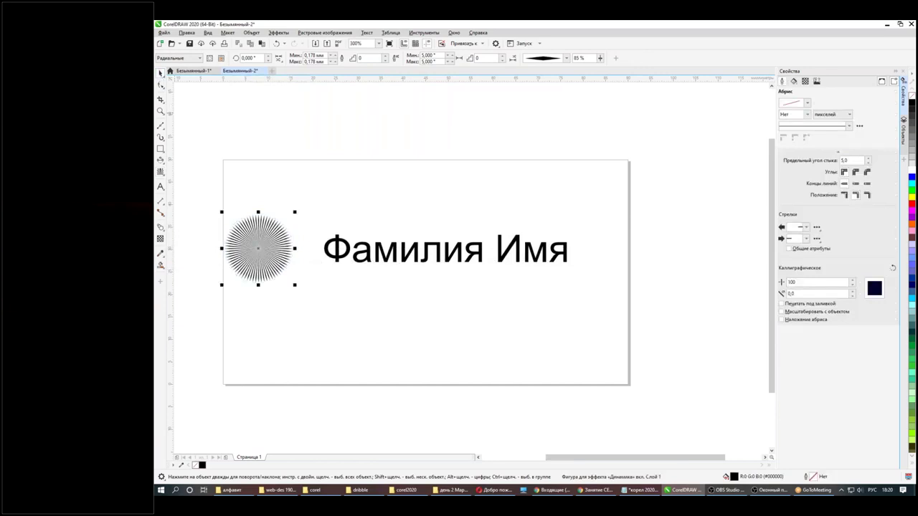
pyautogui.moveTo(258, 249); pyautogui.dragTo(269, 249)
pyautogui.click(343, 311)
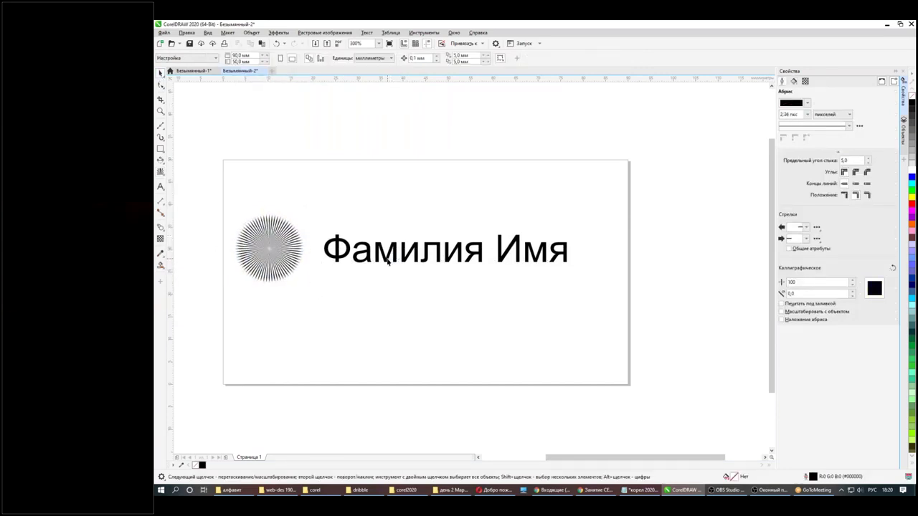
pyautogui.moveTo(400, 263); pyautogui.dragTo(403, 263)
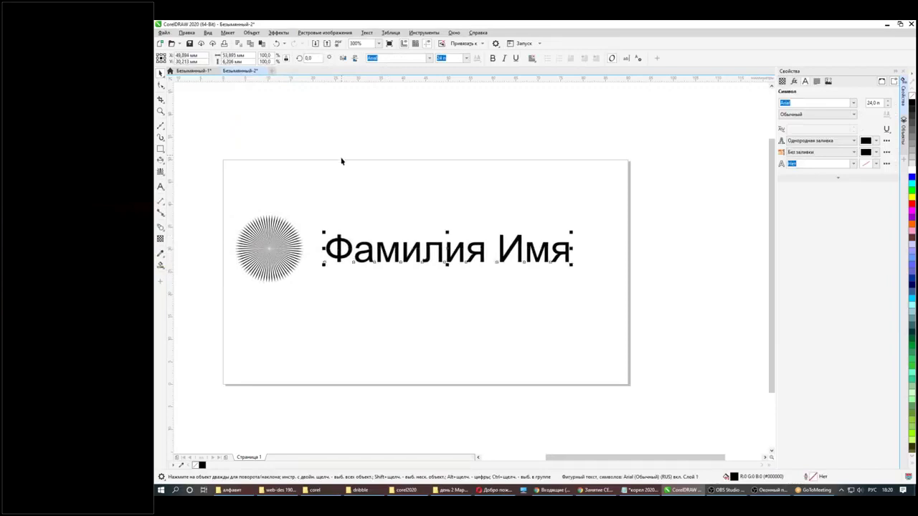
# - Add the artistic text "ООО Боевой Ёршик" in 24 pt Arial along the card's upper edge
pyautogui.click(161, 187)
pyautogui.click(250, 176)
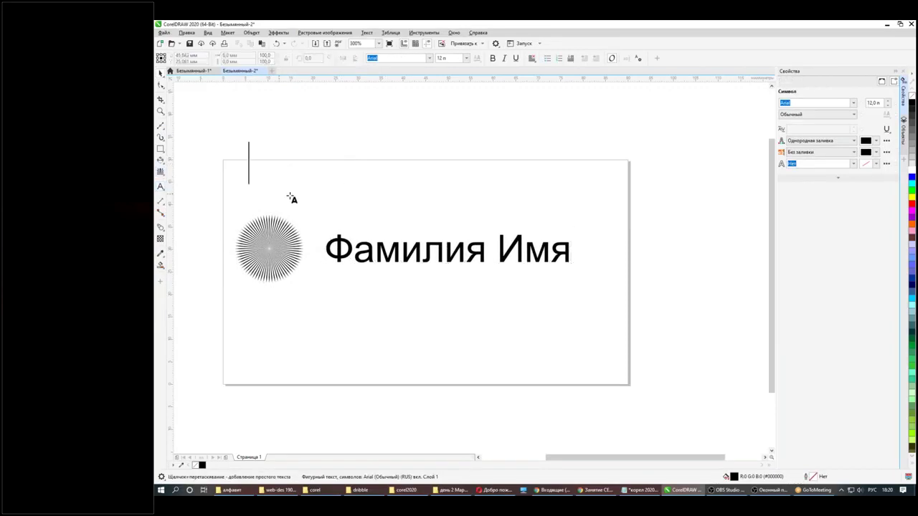
pyautogui.write('ООО Боево')
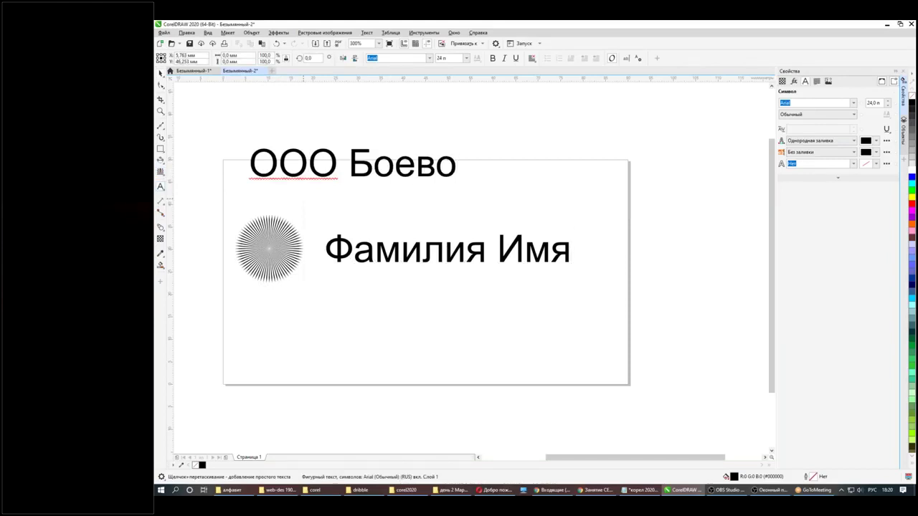
pyautogui.write('й Ё')
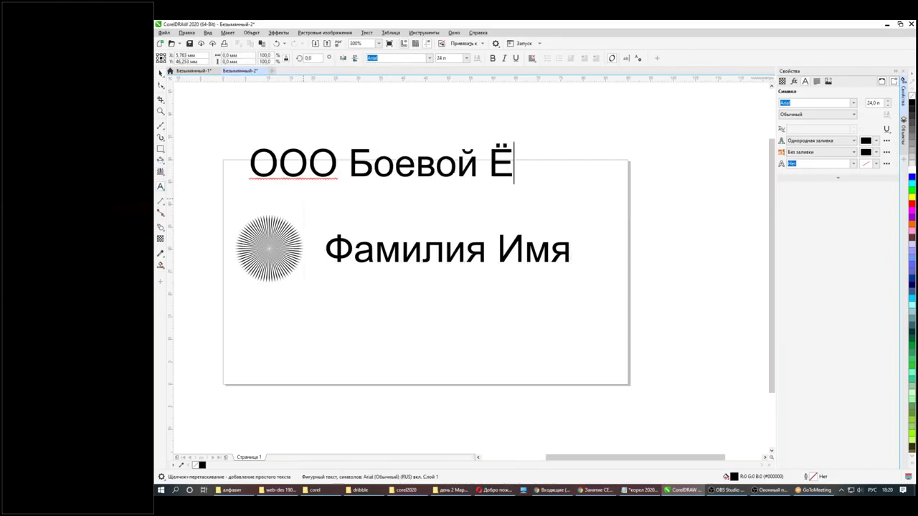
pyautogui.write('ршик')
pyautogui.press('Escape')
pyautogui.click(161, 74)
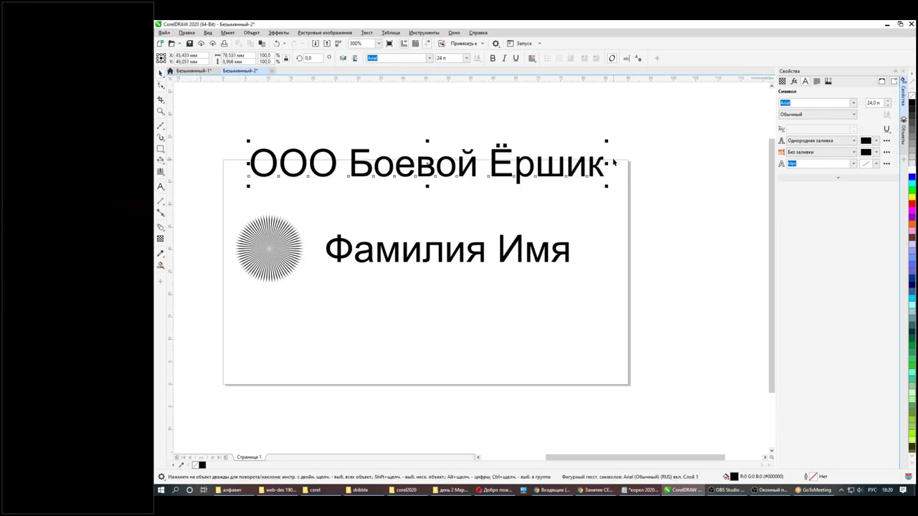
# - Scale "ООО Боевой Ёршик" to 42.4 % in the card's upper-left corner, and shift "Фамилия Имя" slightly down and left
pyautogui.moveTo(609, 142); pyautogui.dragTo(404, 165)
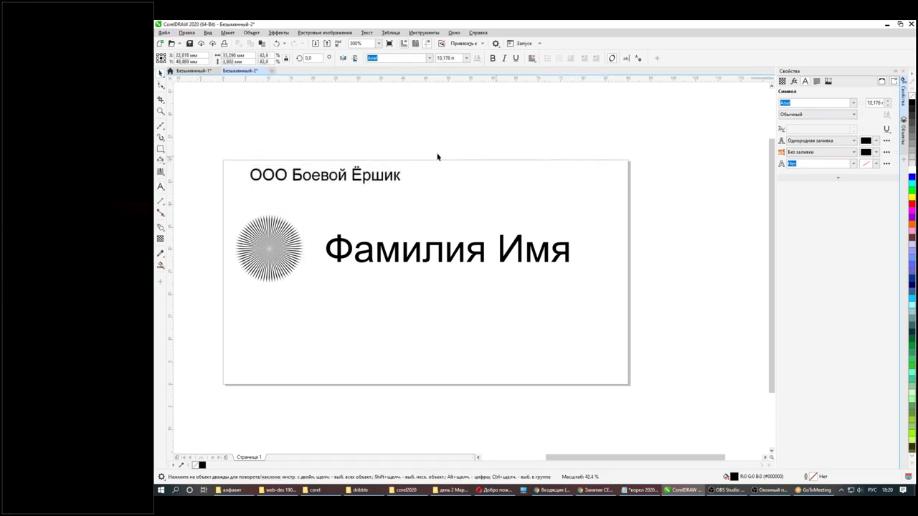
pyautogui.moveTo(344, 177); pyautogui.dragTo(328, 180)
pyautogui.click(406, 323)
pyautogui.moveTo(417, 252); pyautogui.dragTo(414, 264)
pyautogui.click(433, 330)
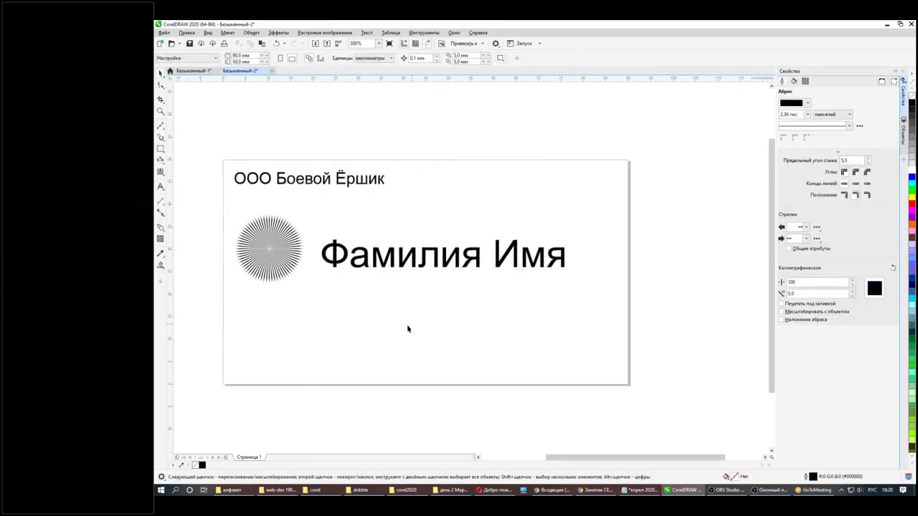
# - Add the artistic text "Контакты" in 24 pt Arial in the lower-left part of the card
pyautogui.click(161, 186)
pyautogui.click(243, 350)
pyautogui.write('Кр')
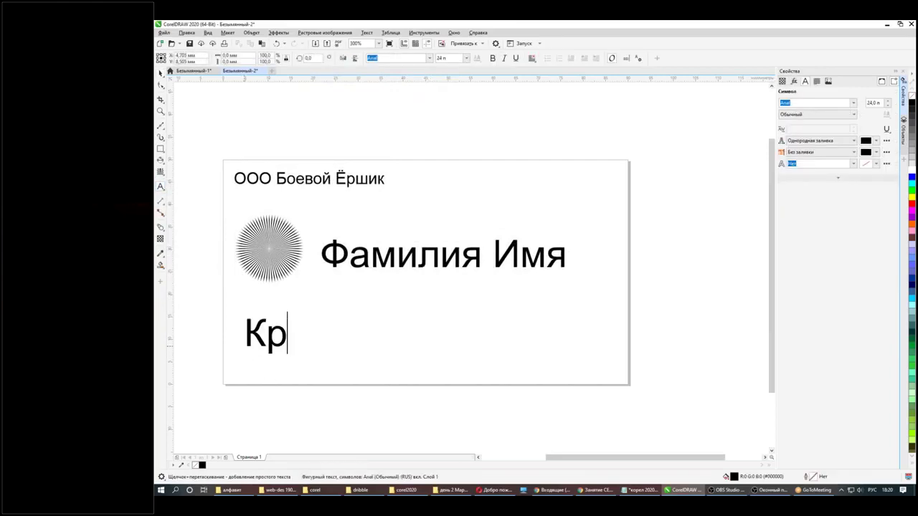
pyautogui.press('BackSpace')
pyautogui.write('онтакты')
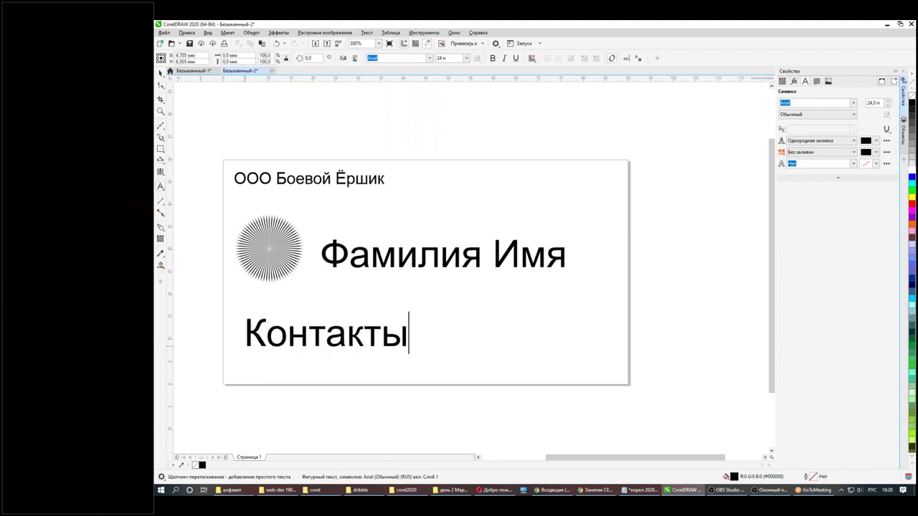
# - Scale "Контакты" down to about 14.8 pt and move it slightly toward the card's lower-left corner
pyautogui.click(159, 73)
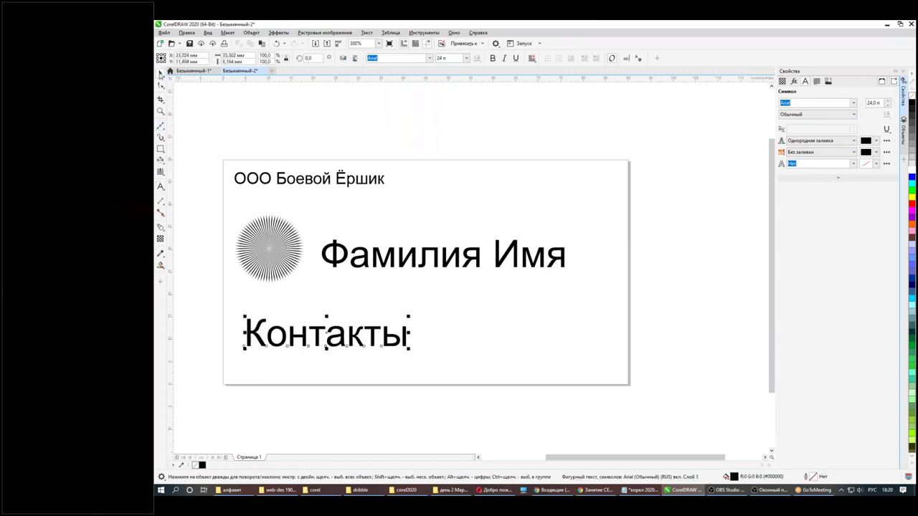
pyautogui.moveTo(413, 320); pyautogui.dragTo(349, 327)
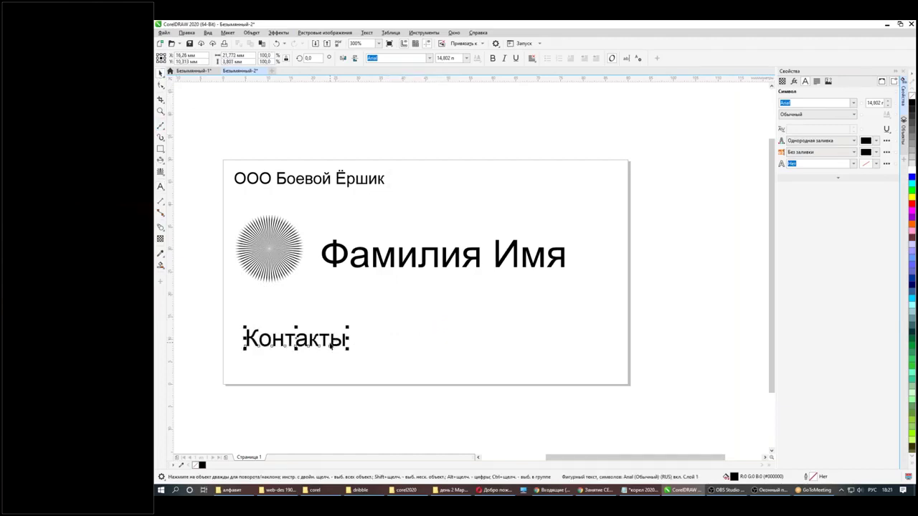
pyautogui.moveTo(324, 342); pyautogui.dragTo(322, 352)
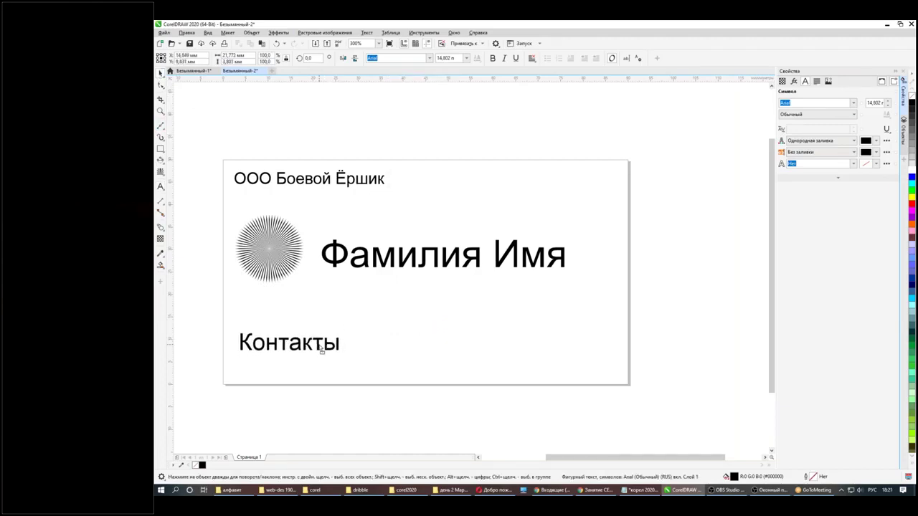
pyautogui.click(422, 349)
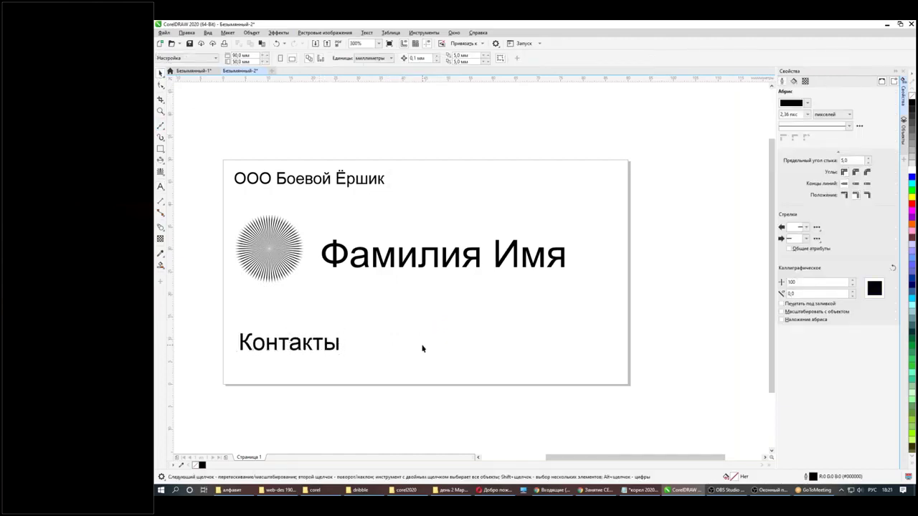
pyautogui.click(338, 349)
pyautogui.click(542, 351)
# - Draw a freehand S-shaped curve about 6.6 × 15.2 mm to the right of the card
pyautogui.click(162, 127)
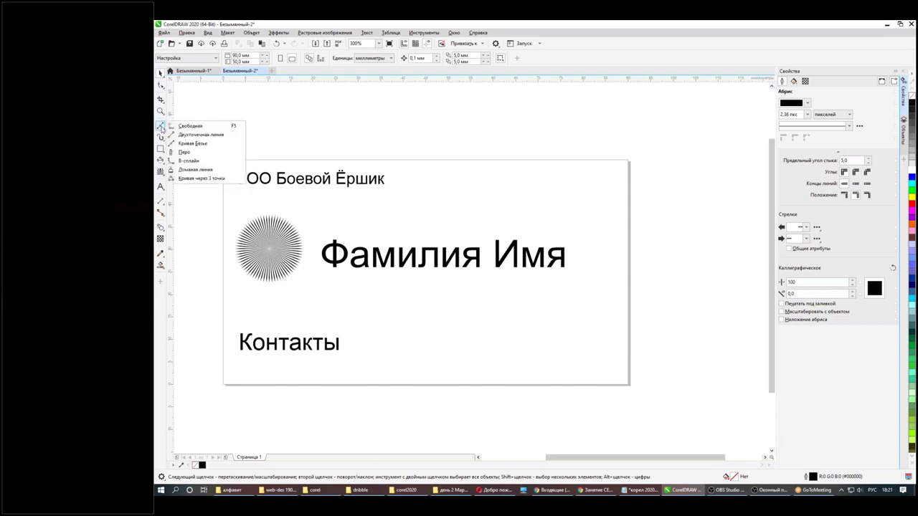
pyautogui.click(218, 126)
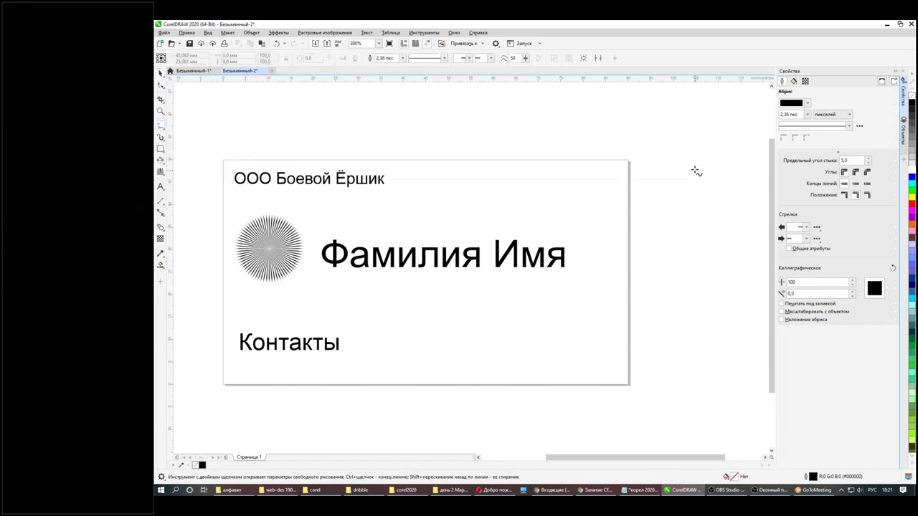
pyautogui.moveTo(672, 214); pyautogui.dragTo(640, 284)
pyautogui.press('h')
# - Mirror copies of the S-curve horizontally and downward to form a closed symmetrical outline beside the card
pyautogui.moveTo(633, 236); pyautogui.dragTo(515, 208)
pyautogui.moveTo(542, 152); pyautogui.dragTo(446, 305)
pyautogui.moveTo(484, 170); pyautogui.dragTo(484, 310)
pyautogui.click(621, 333)
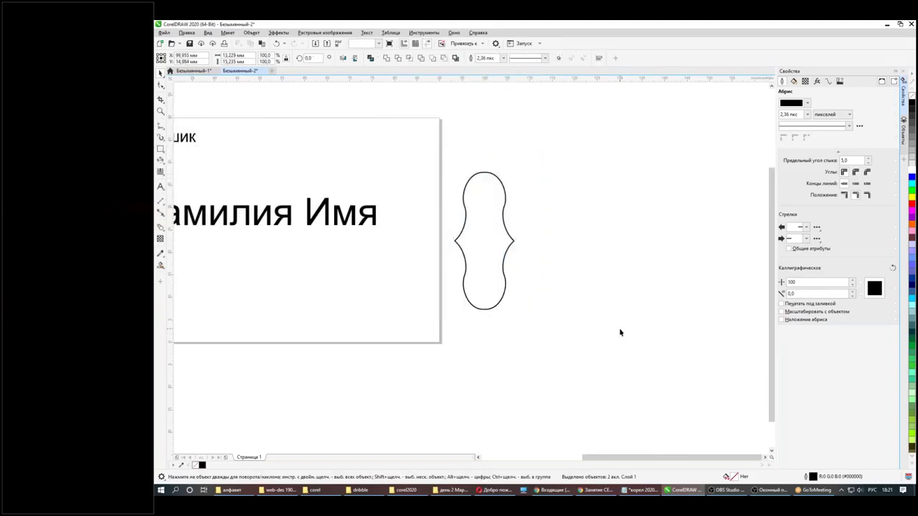
pyautogui.click(506, 194)
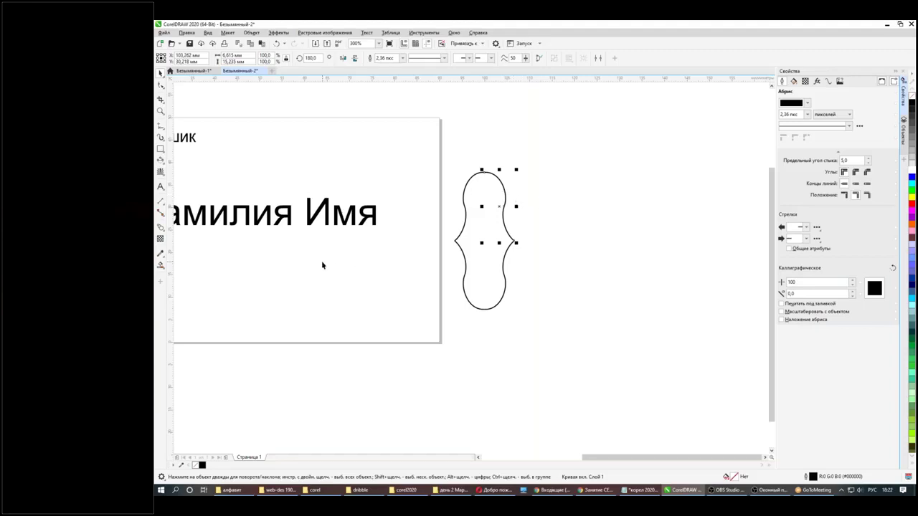
pyautogui.click(530, 198)
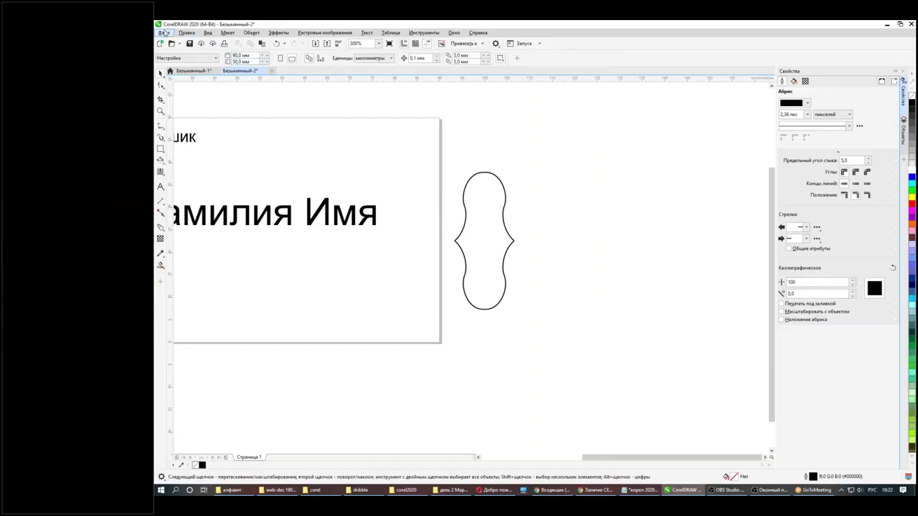
# - Look through the file formats supported for import, leaving without importing anything
pyautogui.click(163, 32)
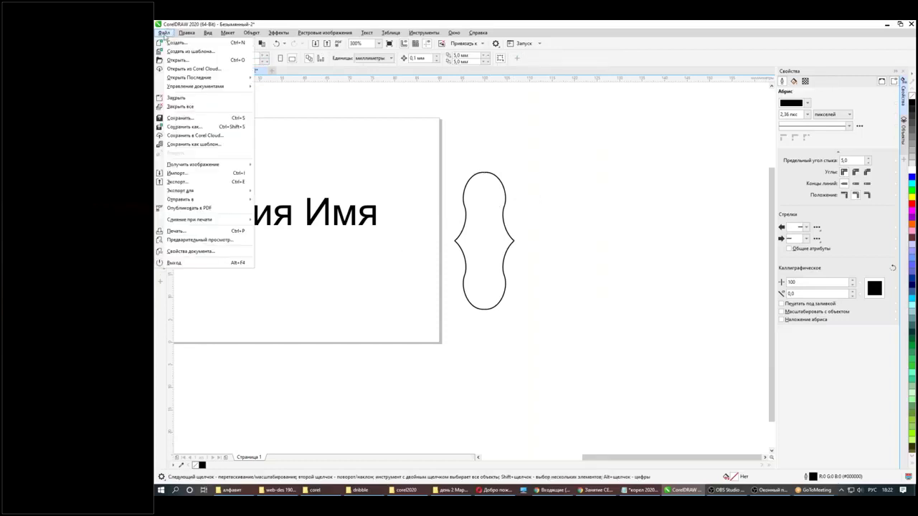
pyautogui.click(182, 174)
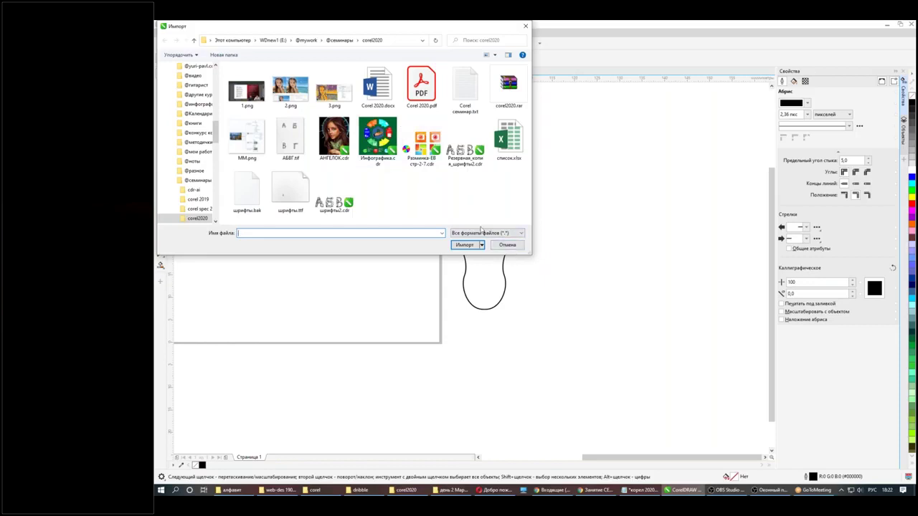
pyautogui.click(512, 235)
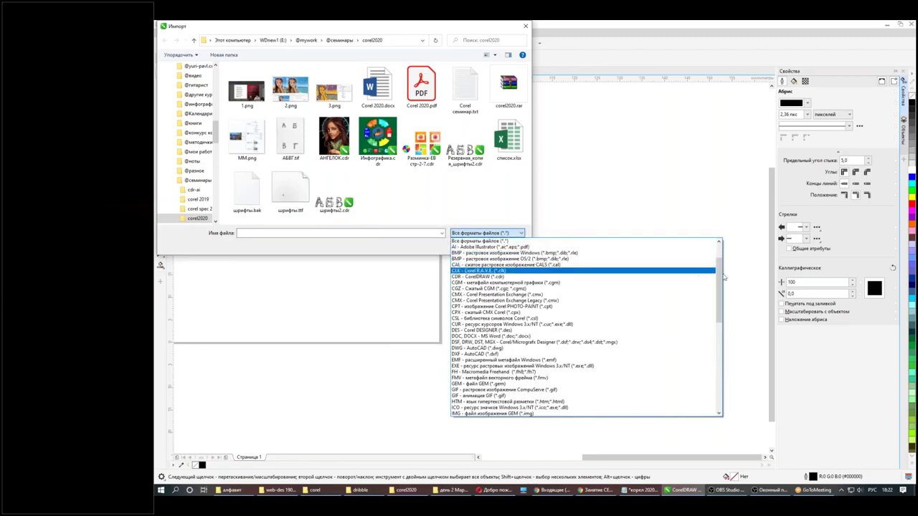
pyautogui.moveTo(716, 272); pyautogui.dragTo(715, 362)
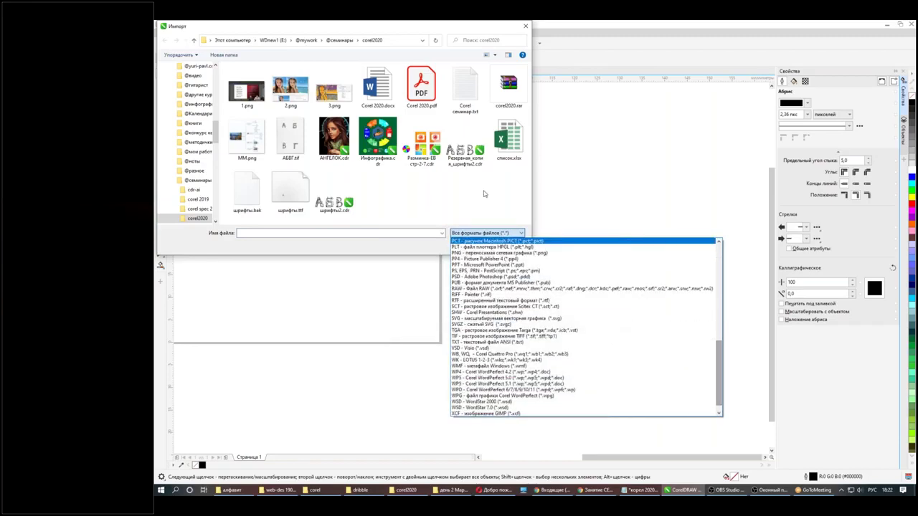
pyautogui.press('Escape')
pyautogui.click(513, 246)
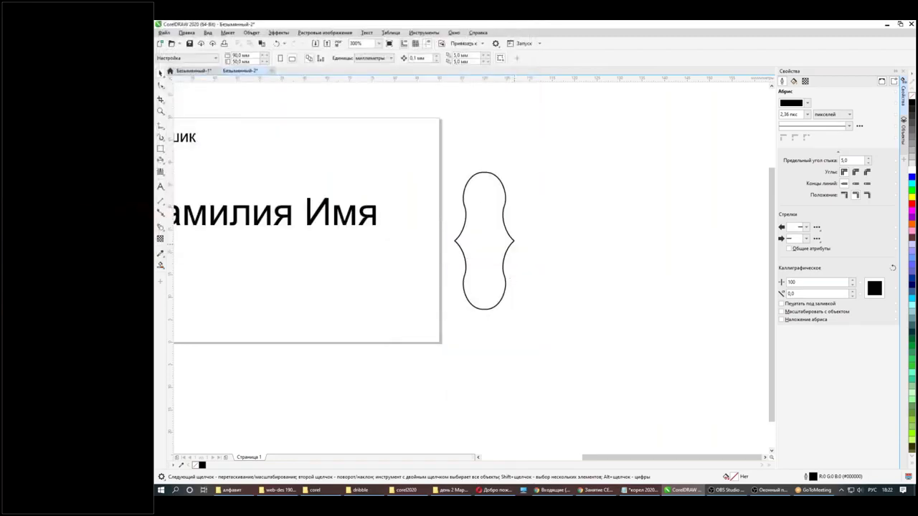
pyautogui.click(504, 205)
pyautogui.click(465, 192)
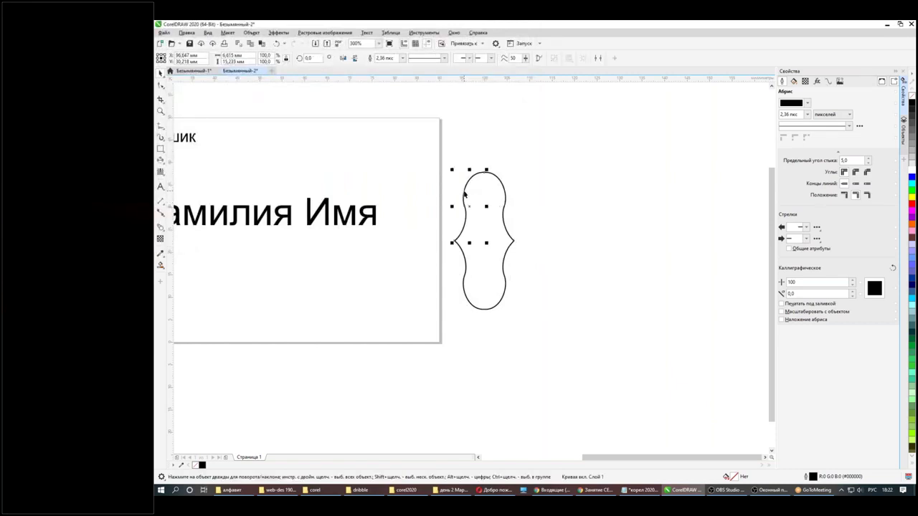
pyautogui.click(513, 189)
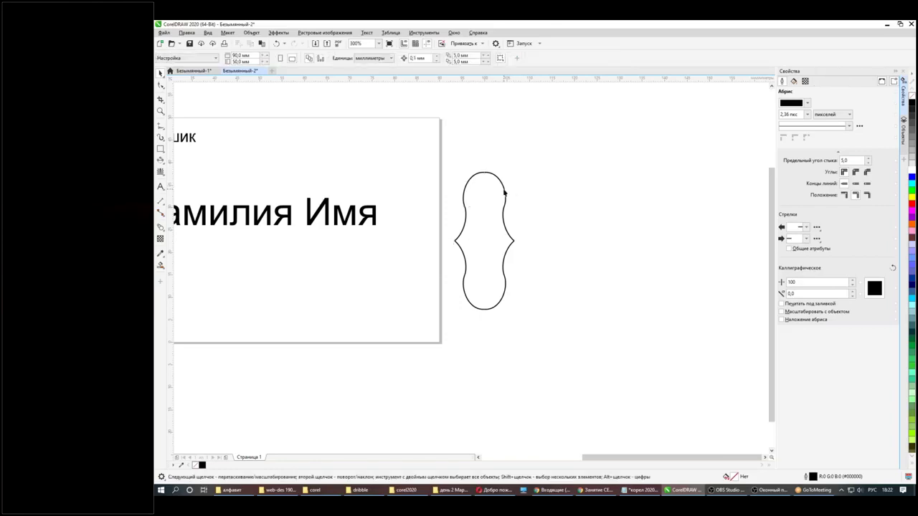
# - Delete the upper-right, lower-right and lower-left curves of the outline, keeping only the upper-left one
pyautogui.click(505, 192)
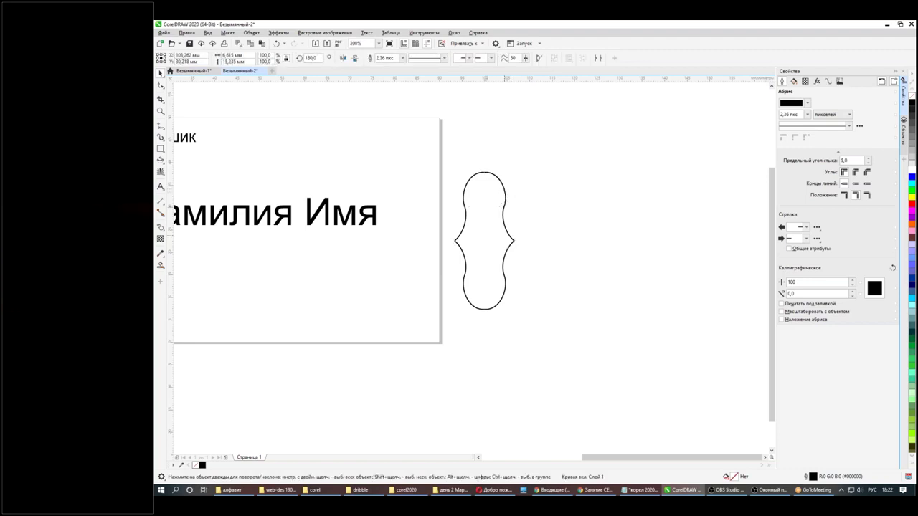
pyautogui.press('Delete')
pyautogui.click(502, 267)
pyautogui.press('Delete')
pyautogui.click(462, 280)
pyautogui.press('Delete')
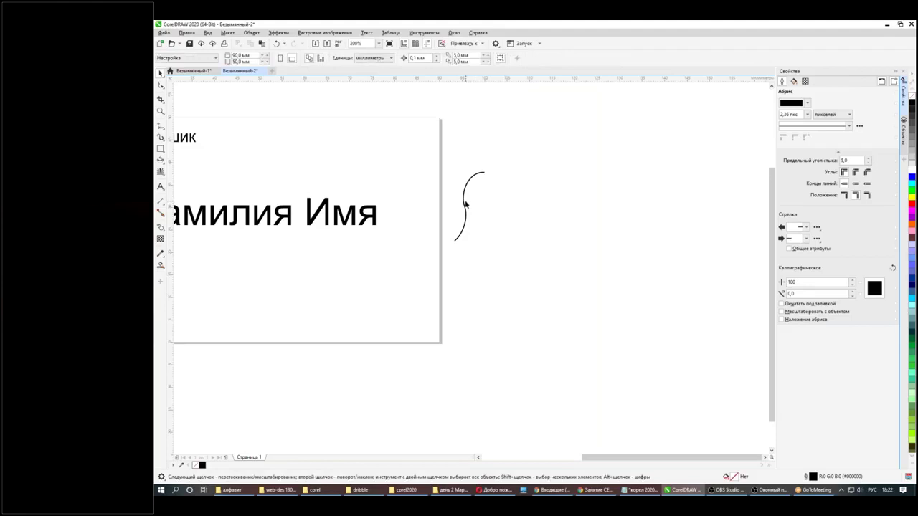
# - Create a horizontally mirrored copy of the remaining curve on its right side
pyautogui.click(465, 204)
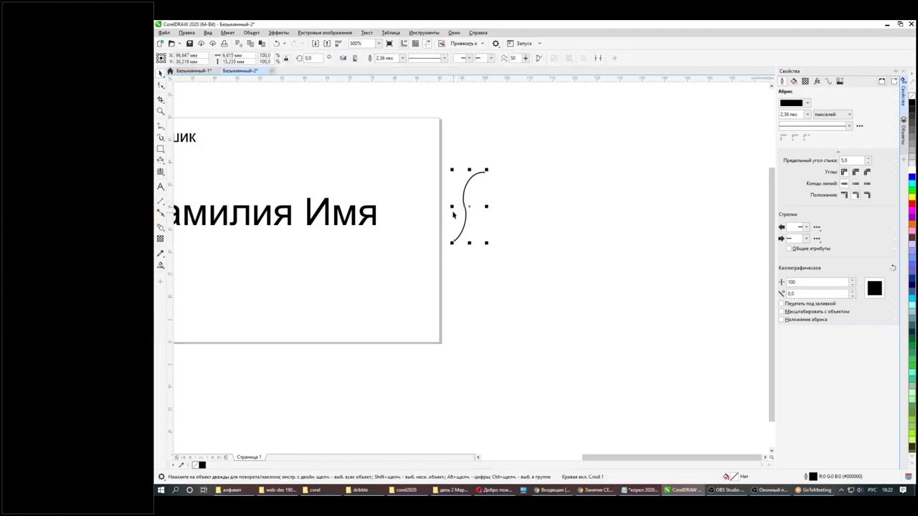
pyautogui.moveTo(451, 206); pyautogui.dragTo(504, 210)
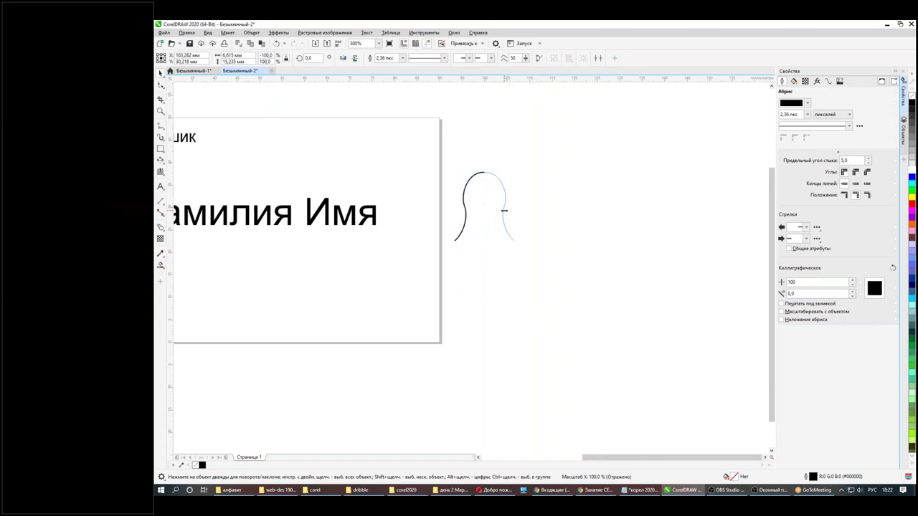
pyautogui.moveTo(505, 210); pyautogui.dragTo(505, 210)
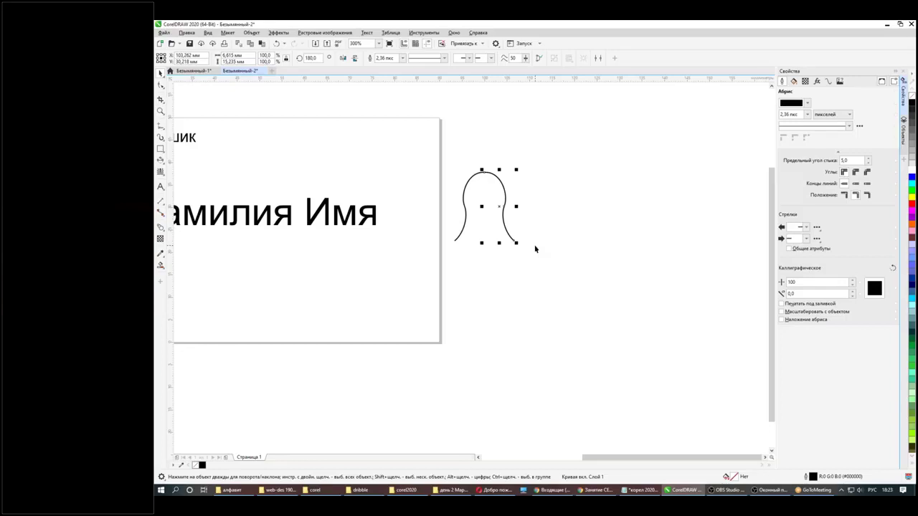
pyautogui.click(557, 231)
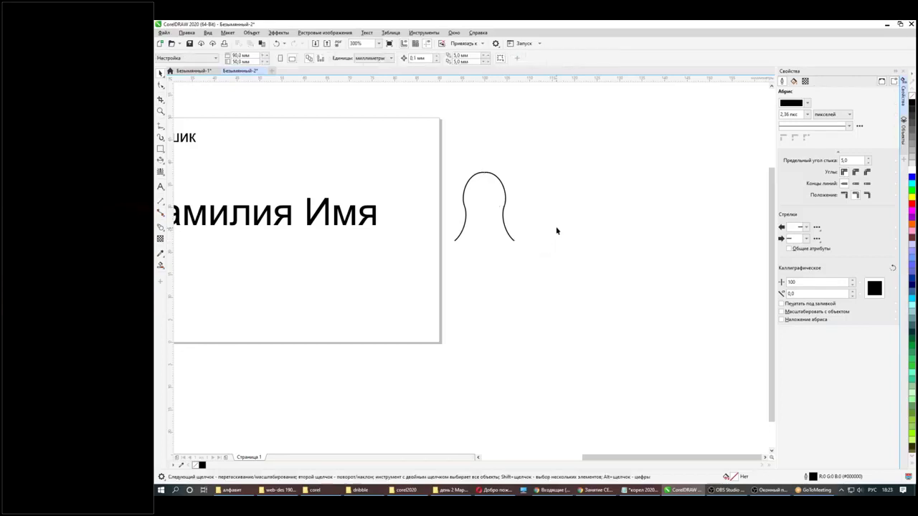
# - Select both upper curves and create a vertically mirrored copy of them below to close the outline
pyautogui.click(509, 241)
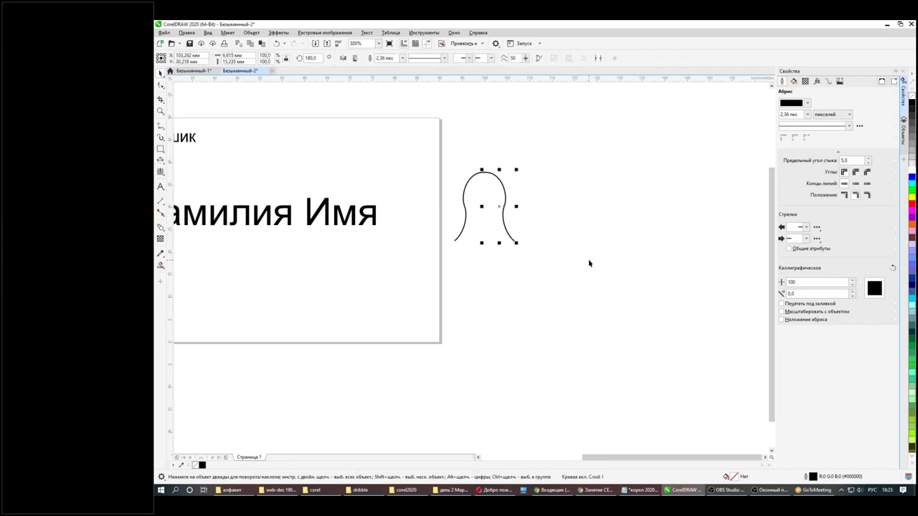
pyautogui.moveTo(554, 157); pyautogui.dragTo(452, 274)
pyautogui.moveTo(484, 170); pyautogui.dragTo(484, 310)
pyautogui.click(547, 179)
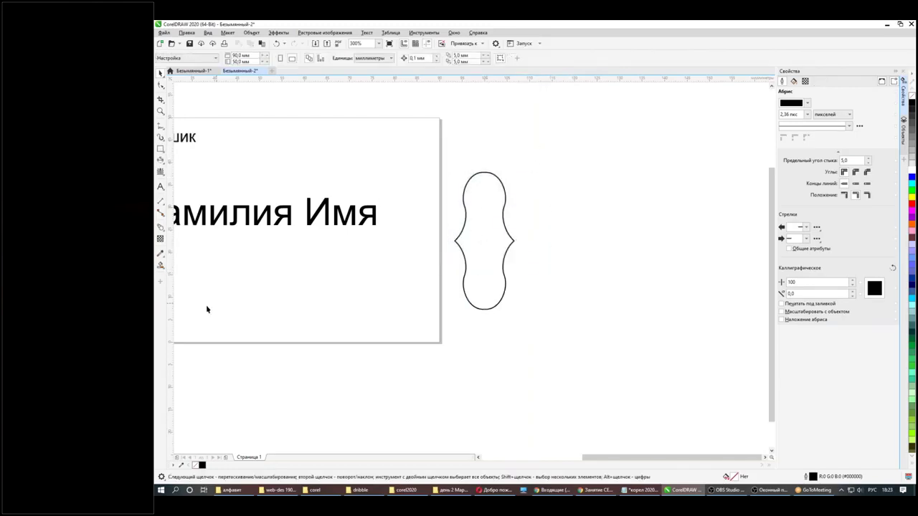
# - Create a filled shape from the closed outline with Smart Fill and move it out to the upper right
pyautogui.click(163, 266)
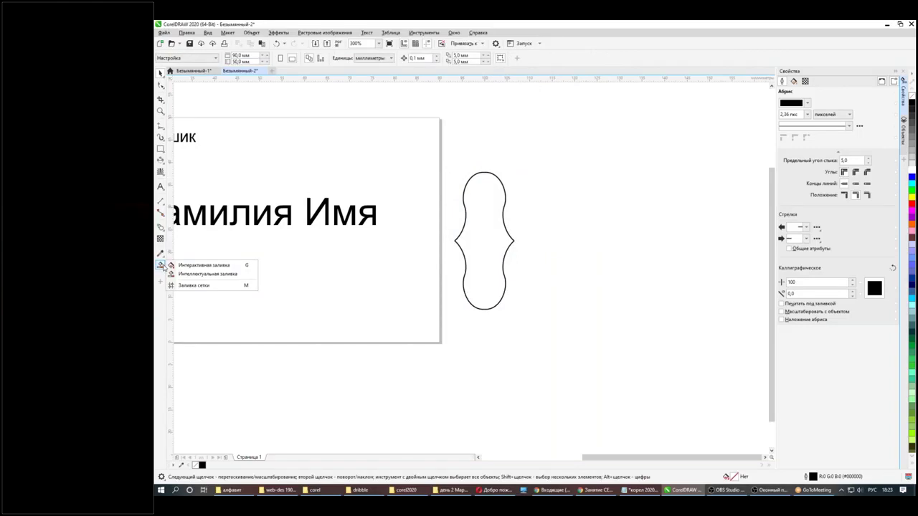
pyautogui.click(183, 274)
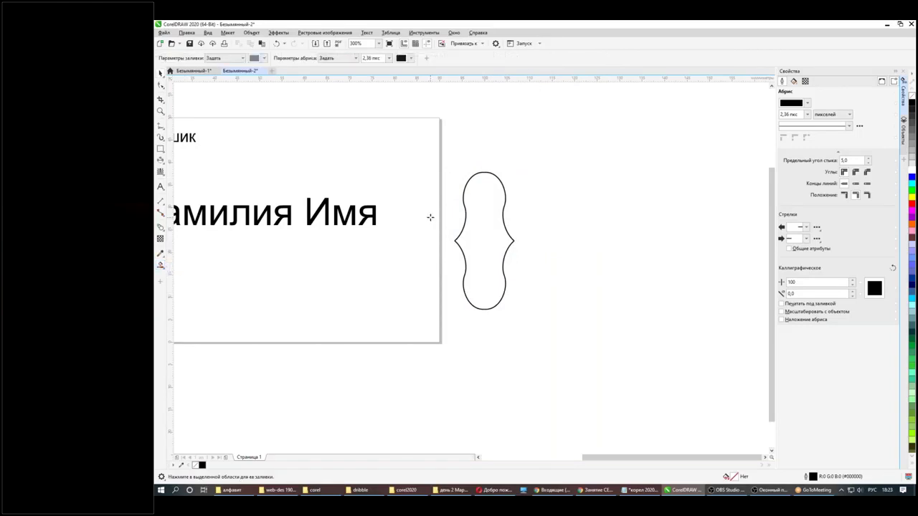
pyautogui.click(477, 224)
pyautogui.click(160, 74)
pyautogui.moveTo(495, 201); pyautogui.dragTo(634, 167)
# - Delete the Smart Fill shape and the three mirrored curves, keeping only the original upper-left curve
pyautogui.press('Delete')
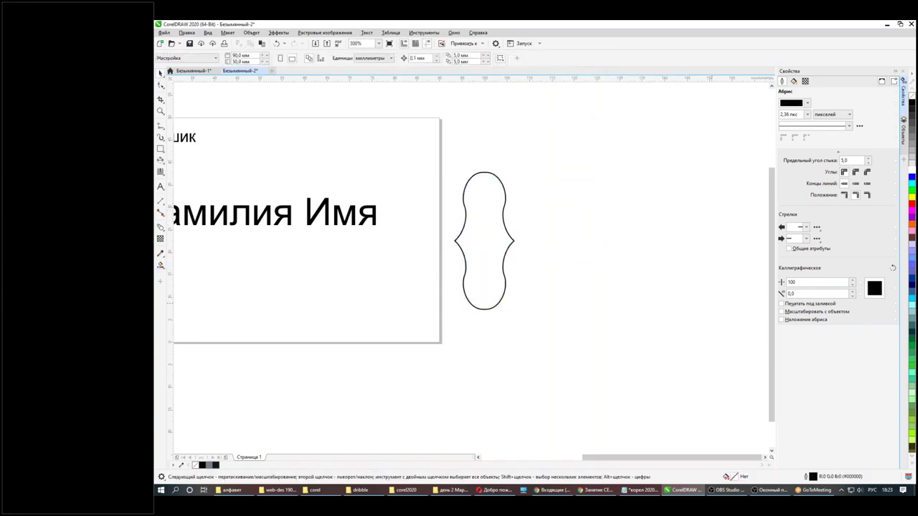
pyautogui.click(505, 263)
pyautogui.press('Delete')
pyautogui.click(465, 273)
pyautogui.press('Delete')
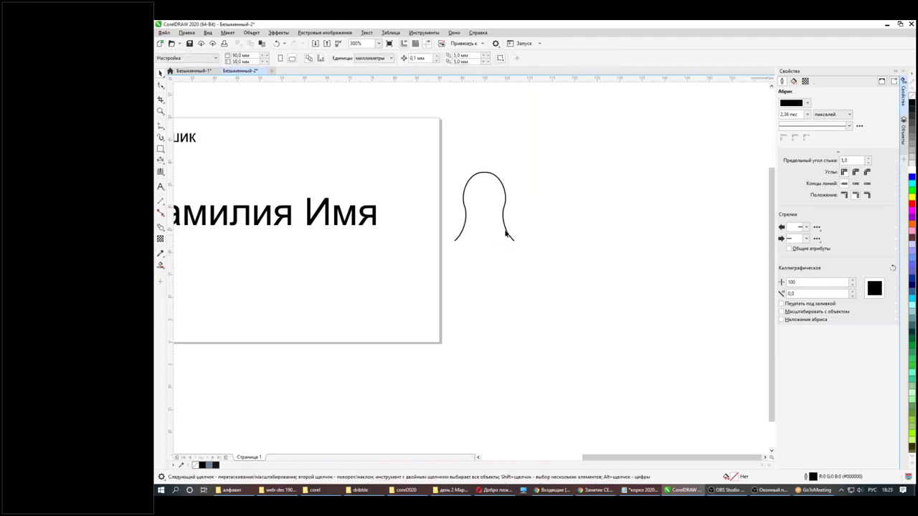
pyautogui.click(509, 234)
pyautogui.press('Delete')
# - Move the remaining curve slightly to the right and create a new symmetry from it
pyautogui.moveTo(465, 208); pyautogui.dragTo(480, 208)
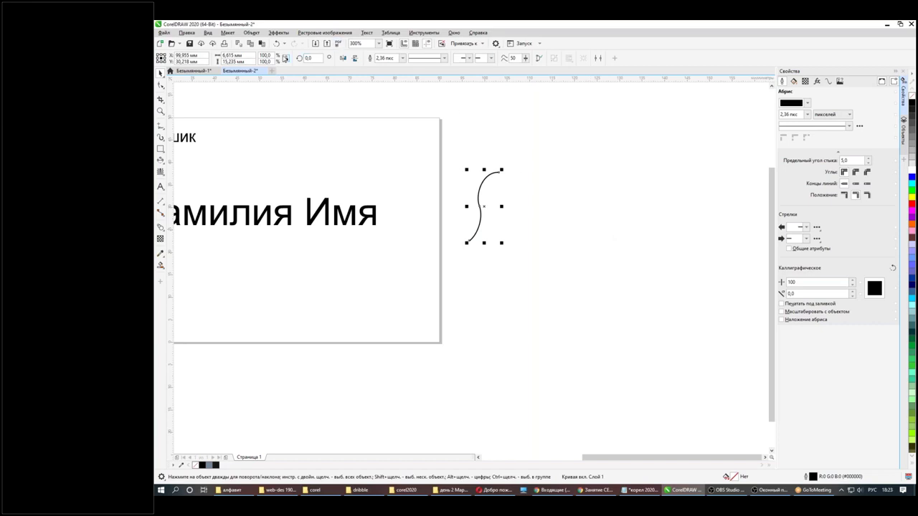
pyautogui.click(251, 33)
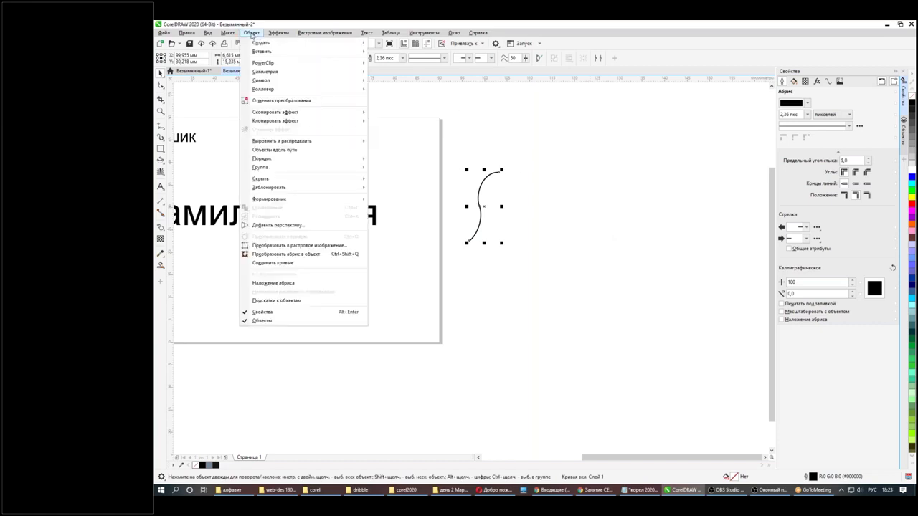
pyautogui.moveTo(267, 72)
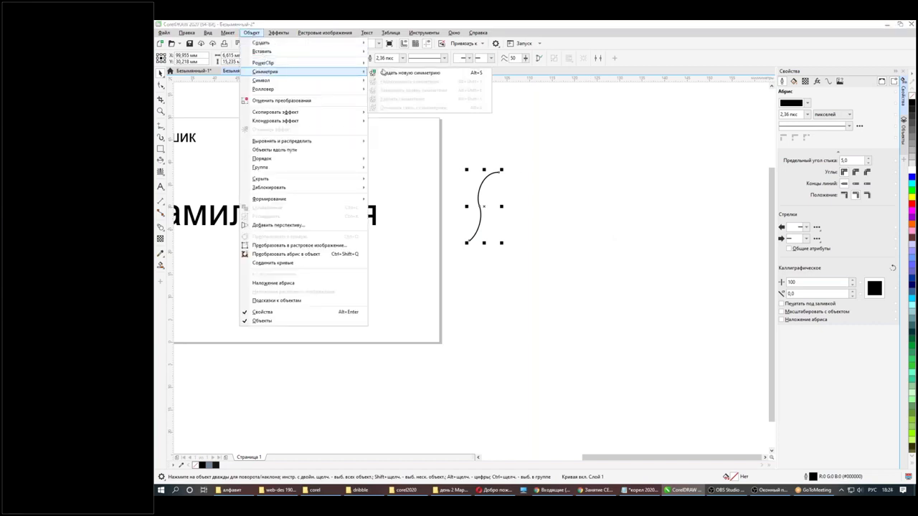
pyautogui.click(389, 74)
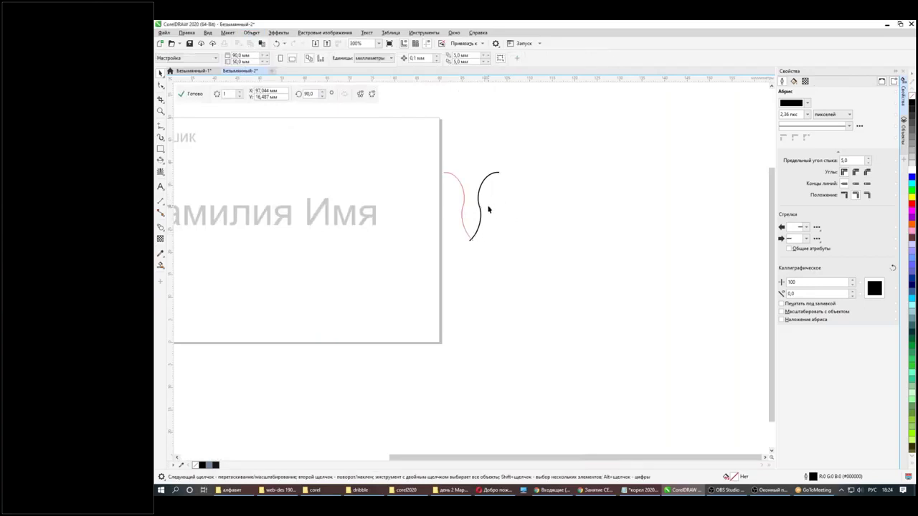
# - Set the symmetry to 2 mirror lines and move the source curve so its lower end meets the symmetry centre
pyautogui.click(240, 92)
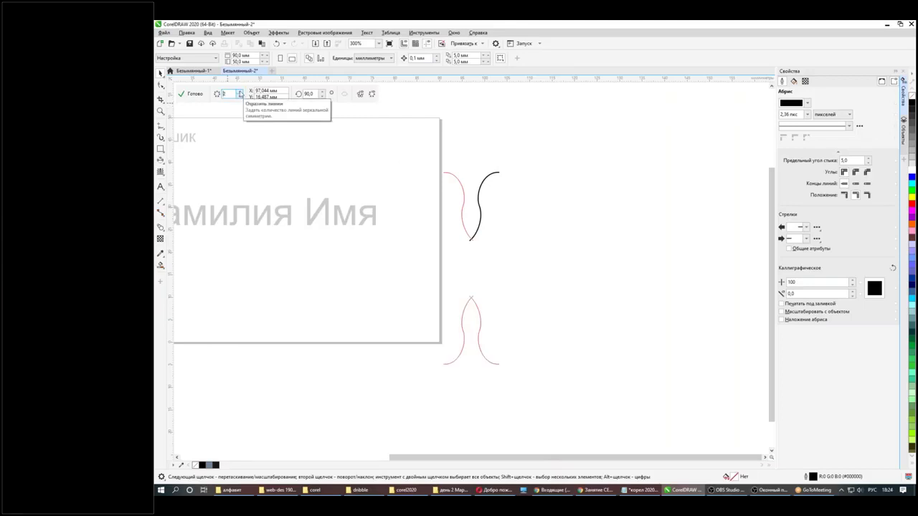
pyautogui.click(478, 227)
pyautogui.moveTo(481, 223); pyautogui.dragTo(494, 245)
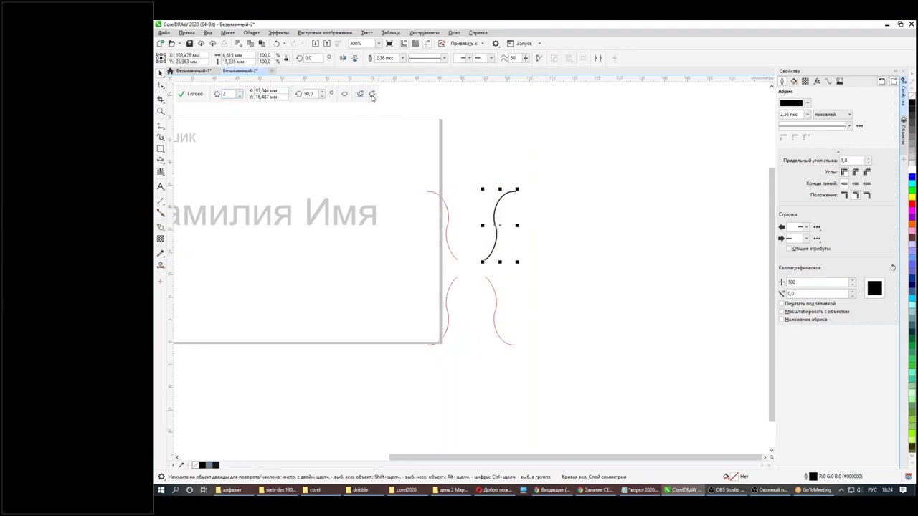
pyautogui.moveTo(400, 206); pyautogui.dragTo(570, 206)
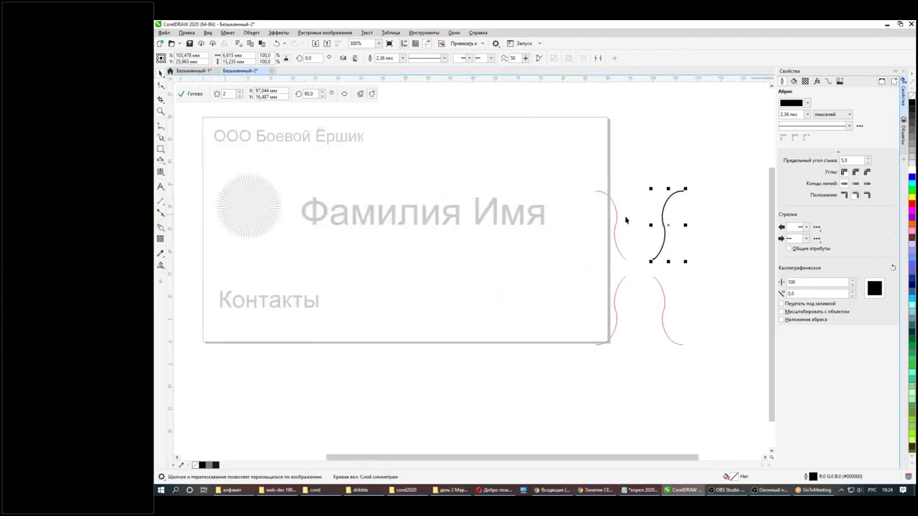
pyautogui.scroll(-2, 661, 239)
pyautogui.moveTo(661, 238); pyautogui.dragTo(649, 236)
pyautogui.scroll(2, 662, 241)
# - Increase the symmetry to 4 mirror lines and finish editing it
pyautogui.doubleClick(225, 93)
pyautogui.write('8')
pyautogui.press('Return')
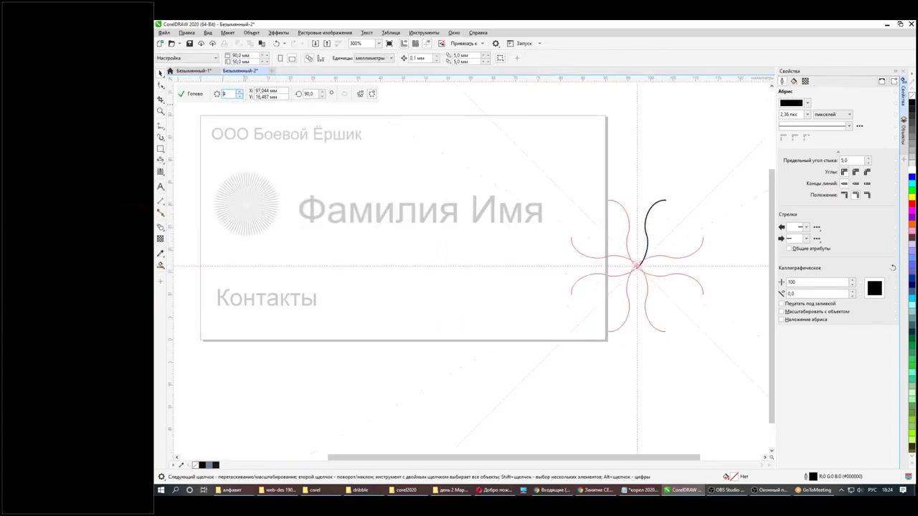
pyautogui.moveTo(703, 246); pyautogui.dragTo(591, 219)
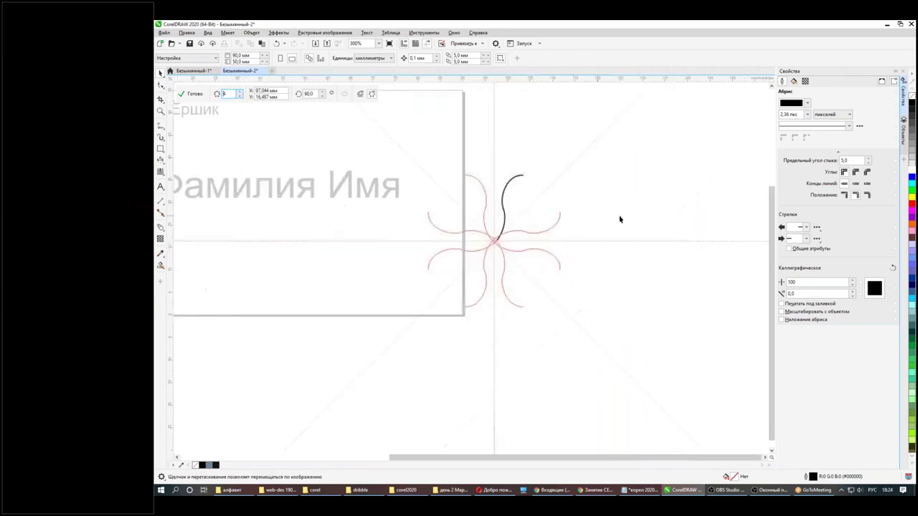
pyautogui.click(194, 93)
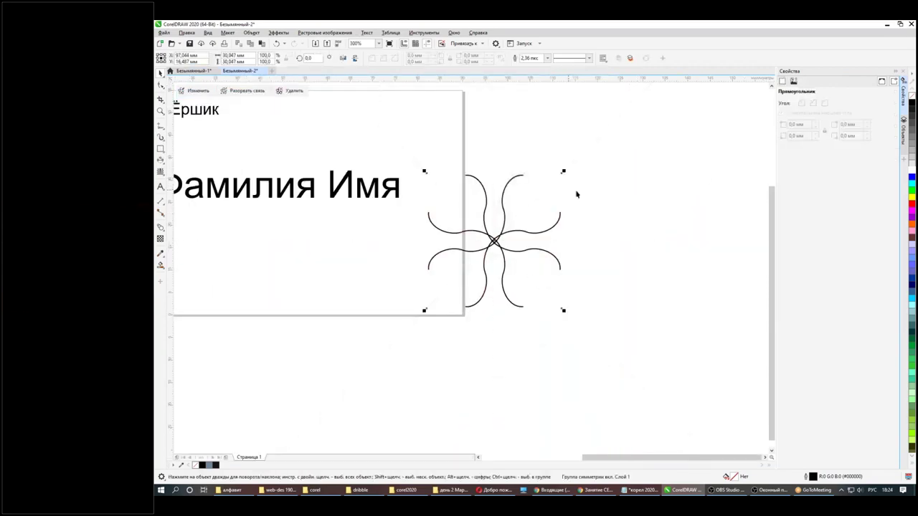
# - Move the symmetry group up and right, clear of the card, and colour its outlines cyan
pyautogui.moveTo(508, 208); pyautogui.dragTo(556, 182)
pyautogui.click(560, 175)
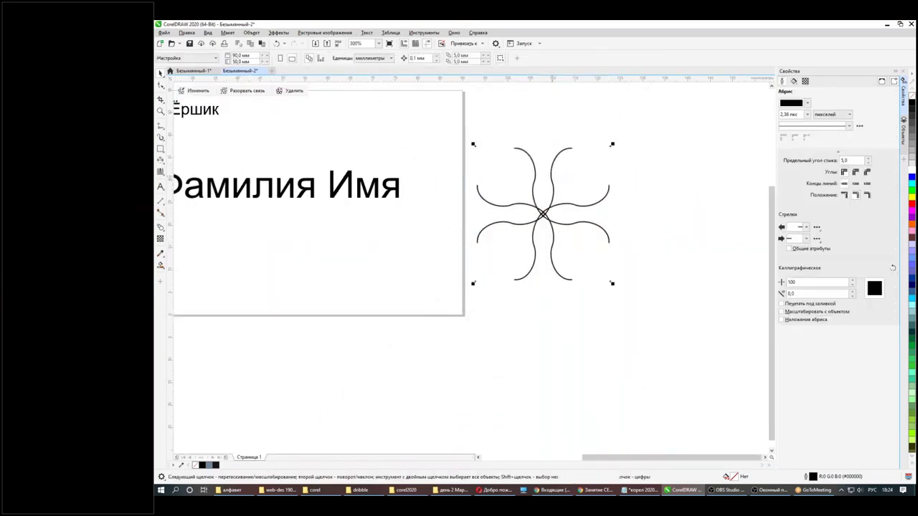
pyautogui.rightClick(912, 193)
pyautogui.rightClick(912, 186)
pyautogui.click(673, 228)
pyautogui.click(546, 213)
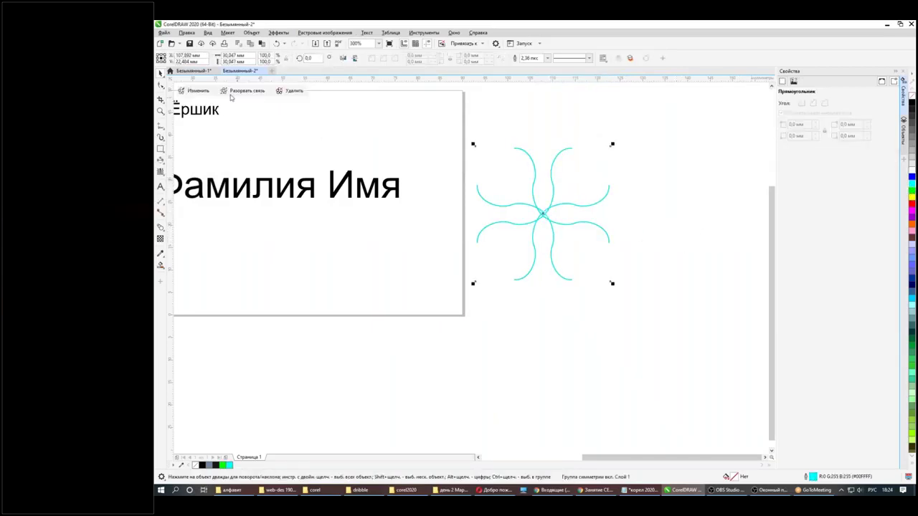
# - Edit the cyan symmetry group to 7 mirror lines, shift its centre slightly down and right, and finish editing
pyautogui.click(195, 90)
pyautogui.write('8')
pyautogui.press('Return')
pyautogui.click(239, 96)
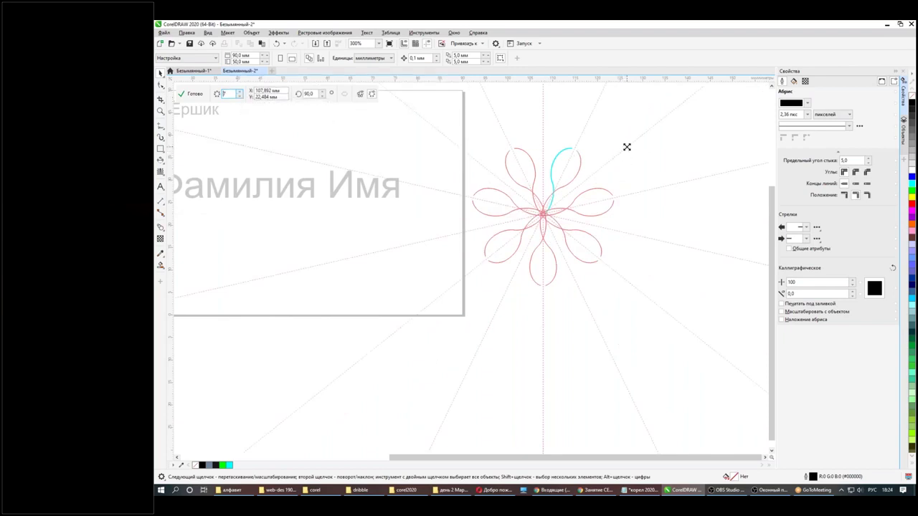
pyautogui.press('Return')
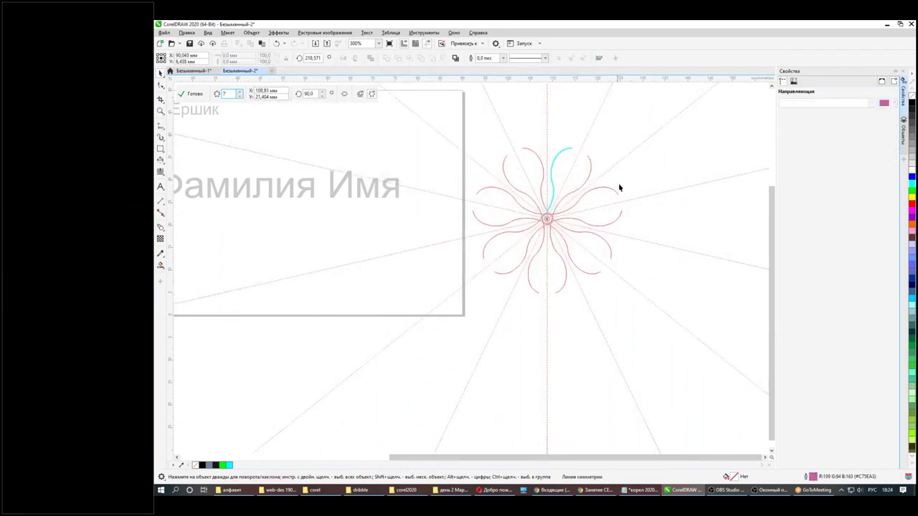
pyautogui.click(658, 179)
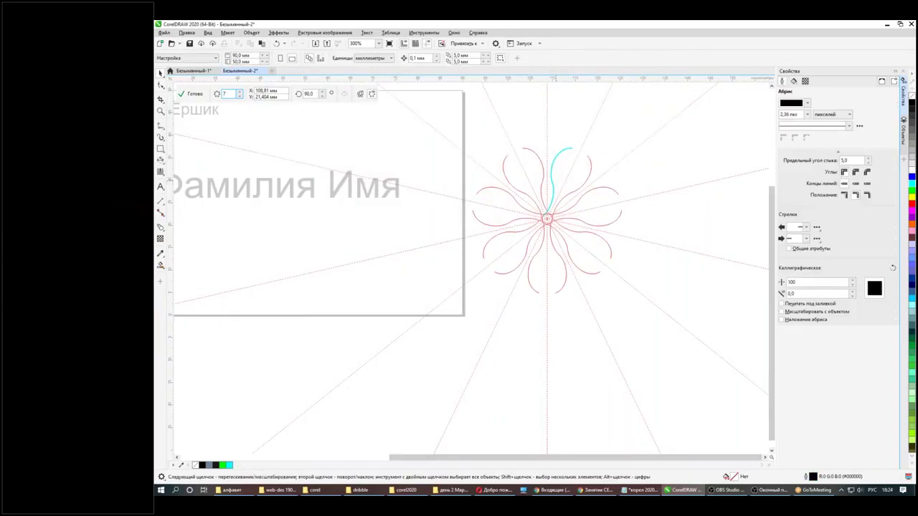
pyautogui.click(190, 94)
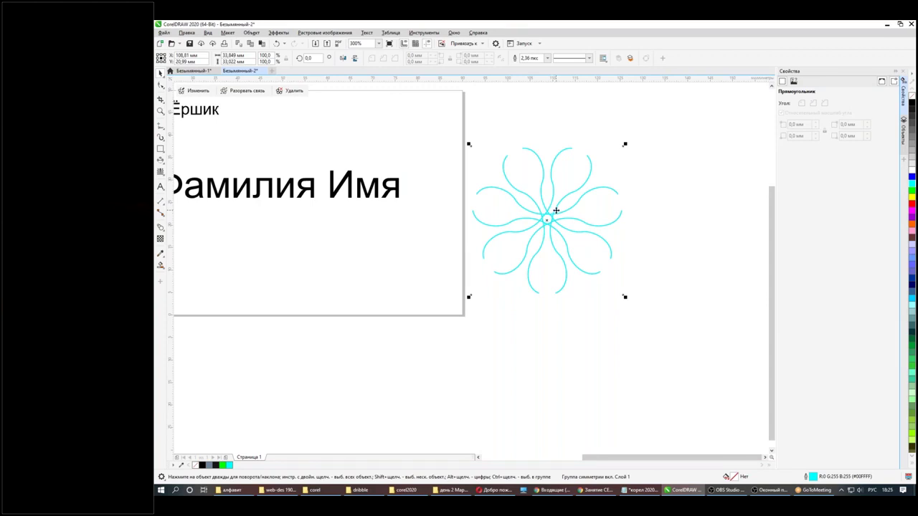
# - Delete the symmetry group beside the card and save the document as визитка2 in the corel2020 folder
pyautogui.press('Delete')
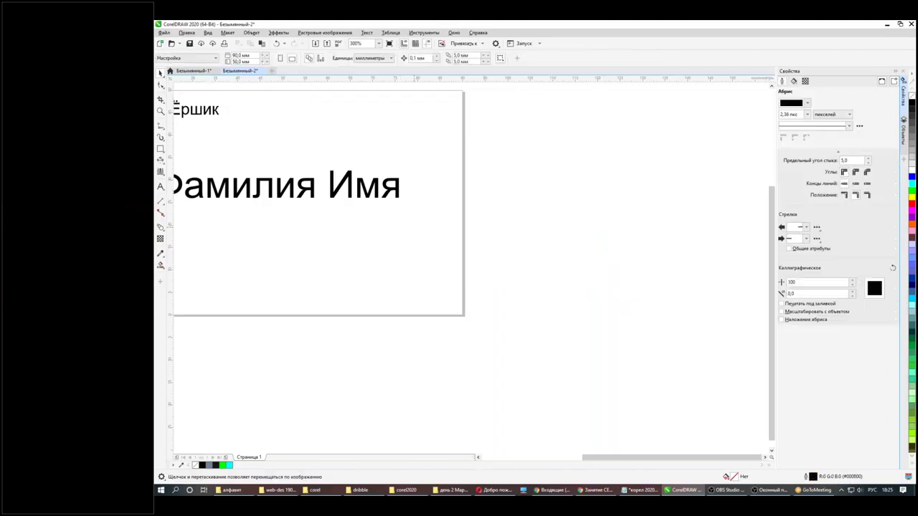
pyautogui.hscroll(-3, 418, 230)
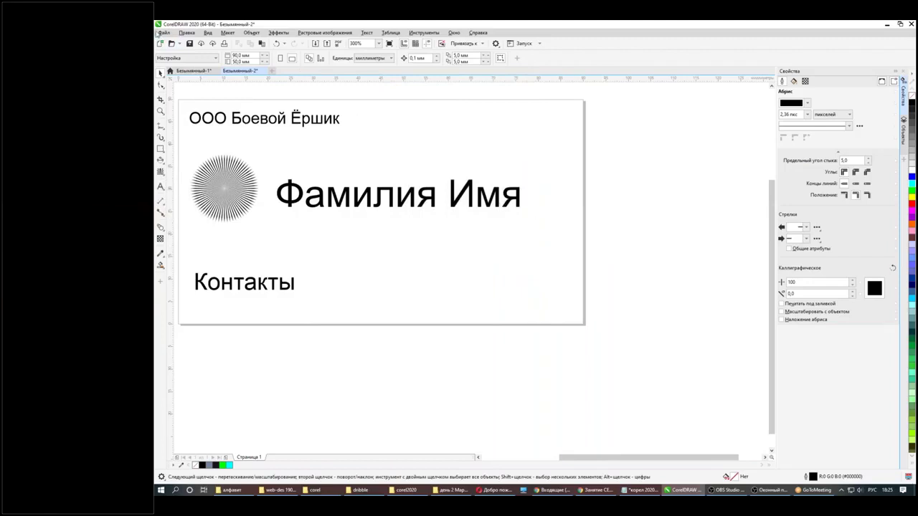
pyautogui.click(164, 33)
pyautogui.click(179, 127)
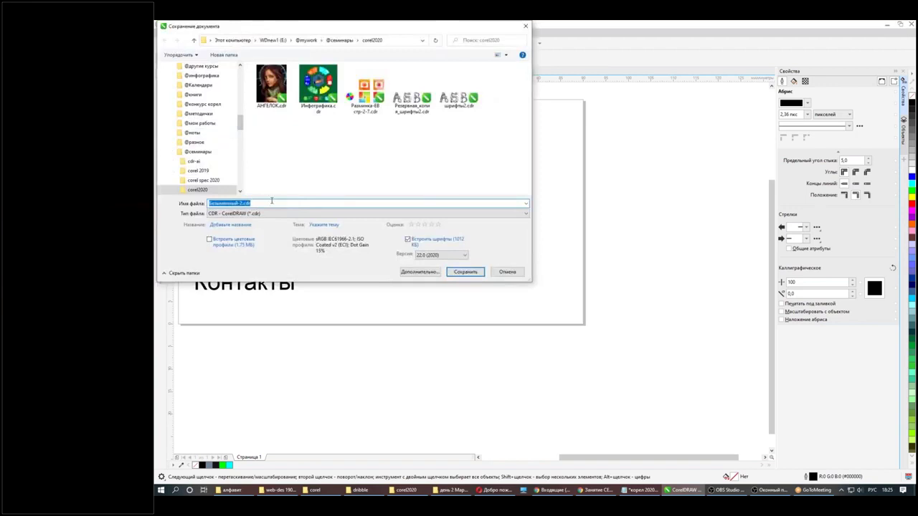
pyautogui.write('визитка')
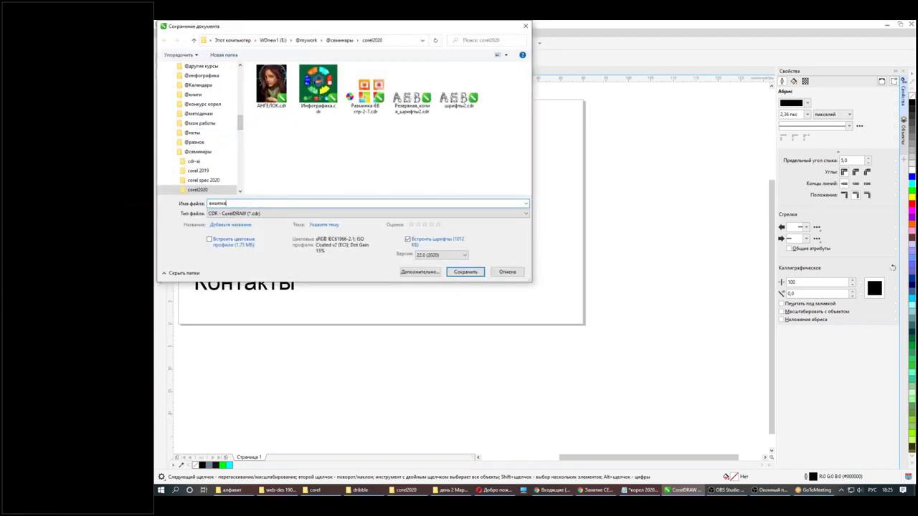
pyautogui.write('2')
pyautogui.click(455, 271)
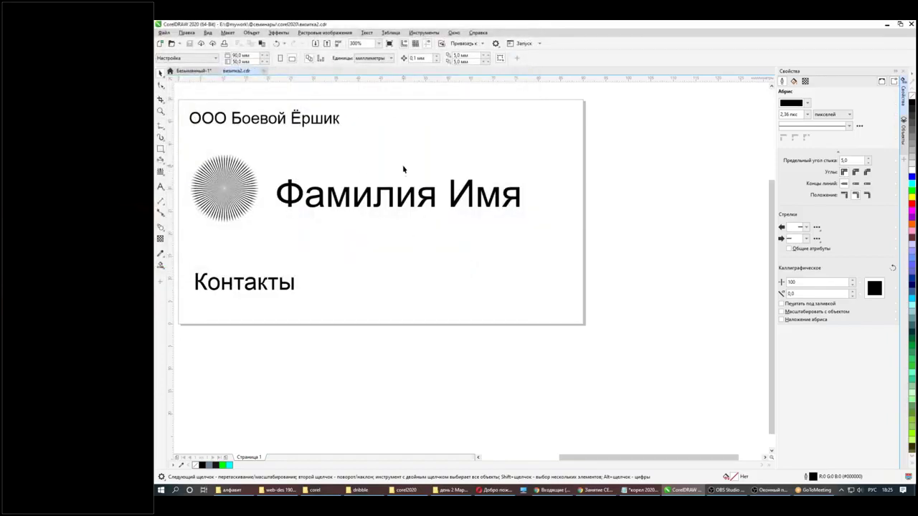
# - Open the print settings for the business card and show the page preview beside them
pyautogui.click(164, 33)
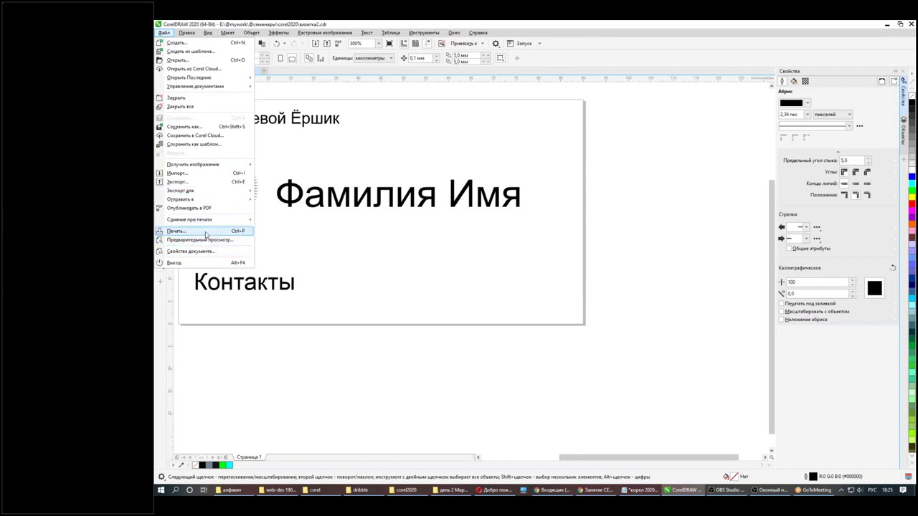
pyautogui.click(205, 232)
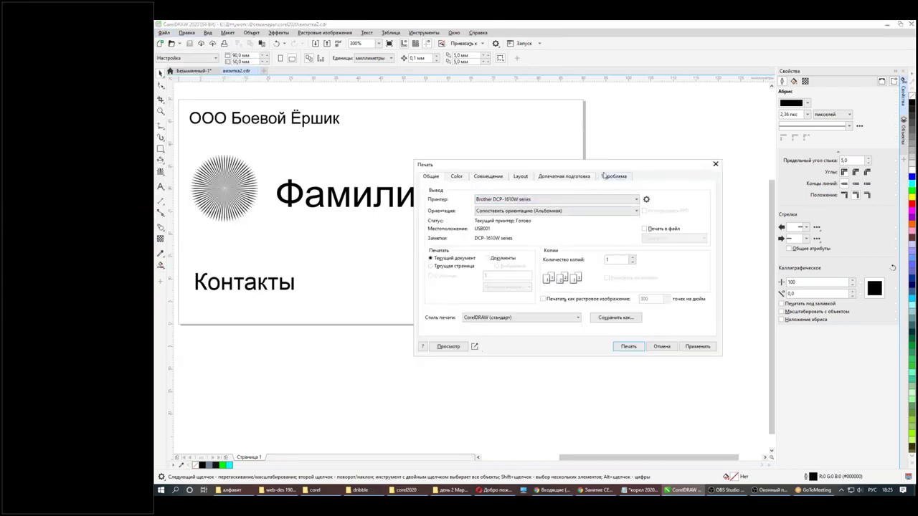
pyautogui.moveTo(614, 164); pyautogui.dragTo(520, 109)
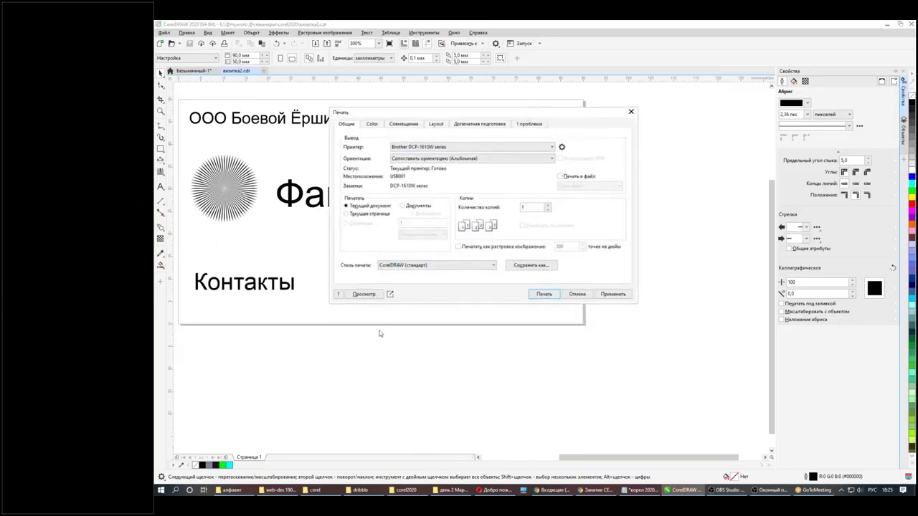
pyautogui.click(389, 294)
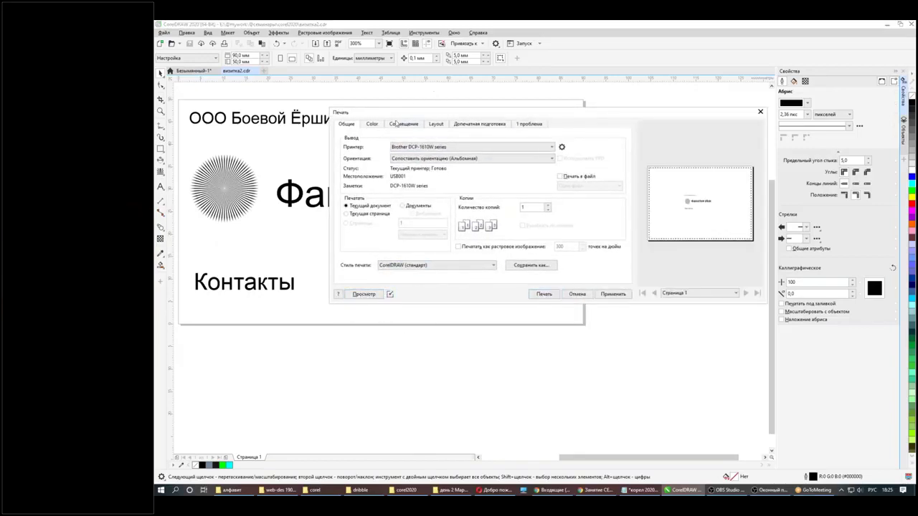
# - Look through the print layout, prepress and imposition settings and open the full print preview
pyautogui.click(438, 126)
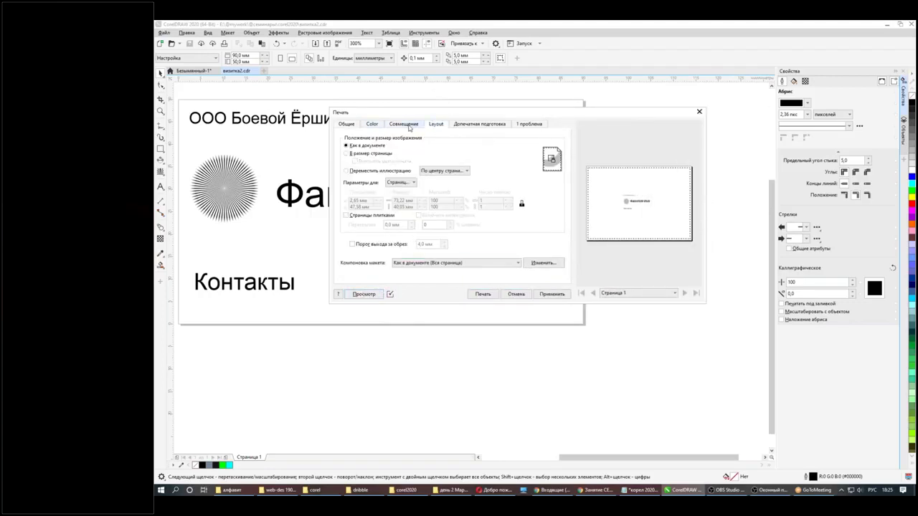
pyautogui.click(479, 126)
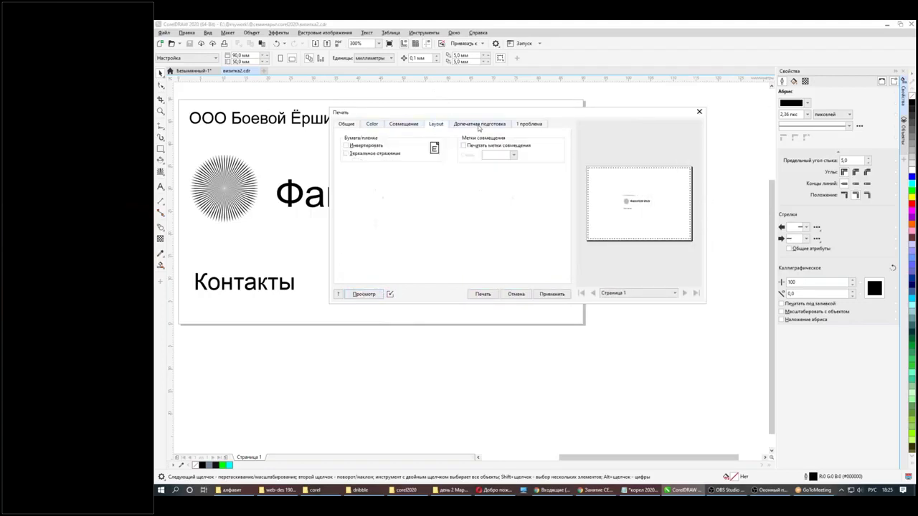
pyautogui.click(398, 126)
pyautogui.click(363, 302)
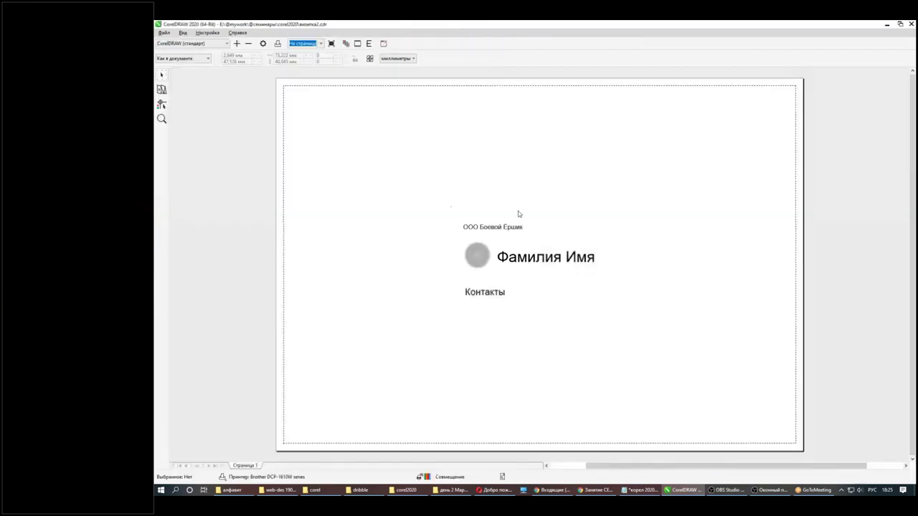
# - Impose the business card on the print sheet in a grid of 3 across by 3 down
pyautogui.click(161, 90)
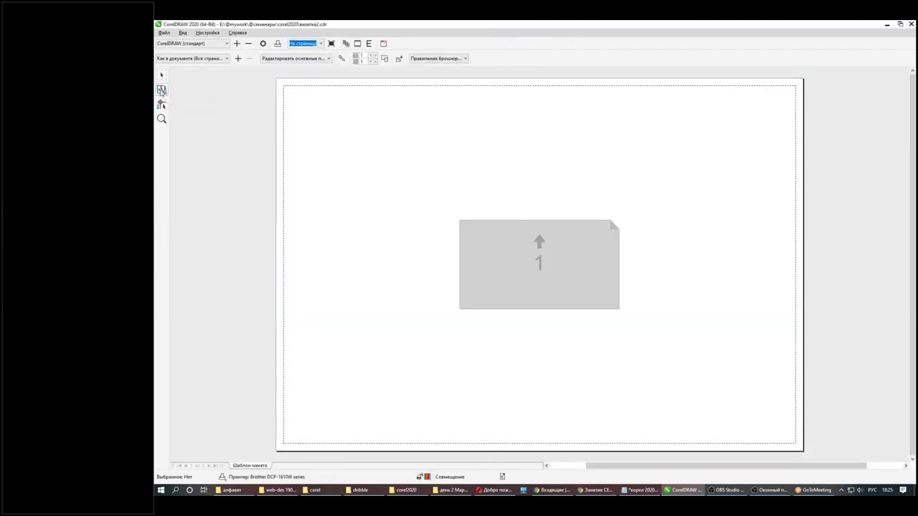
pyautogui.click(374, 56)
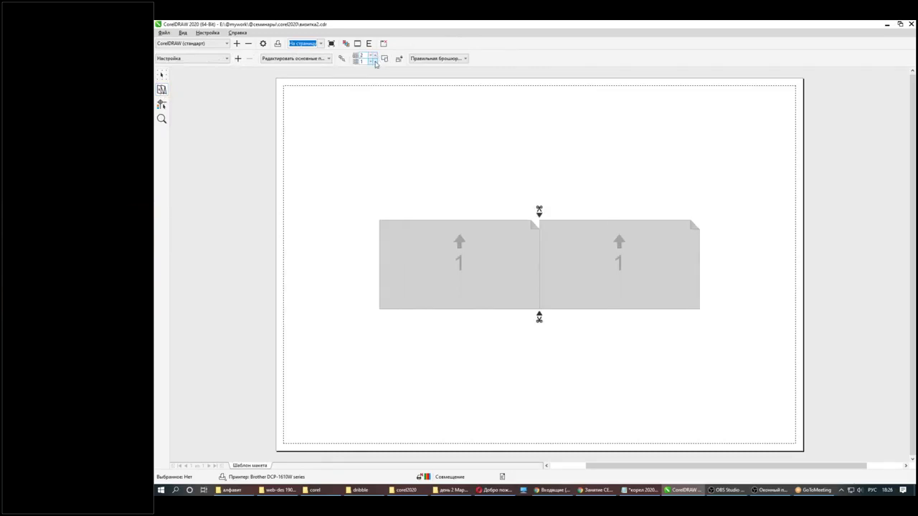
pyautogui.click(374, 61)
pyautogui.click(374, 61)
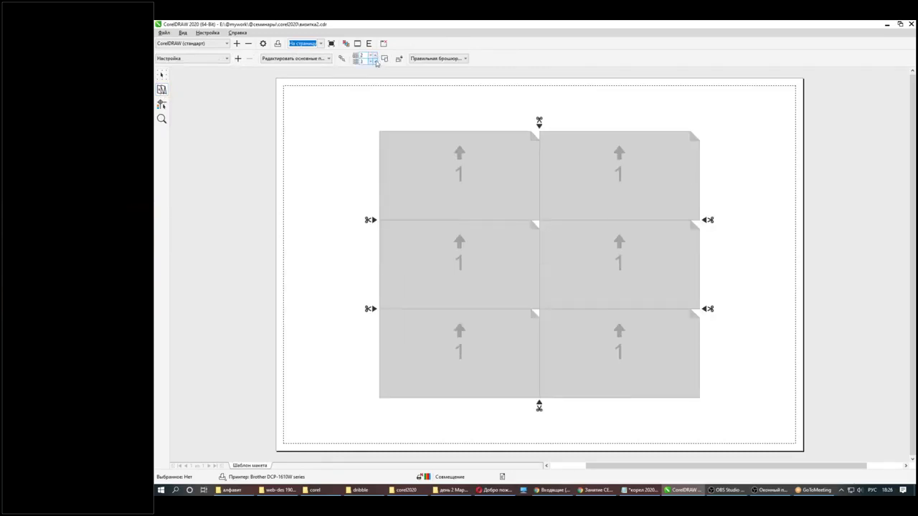
pyautogui.click(374, 55)
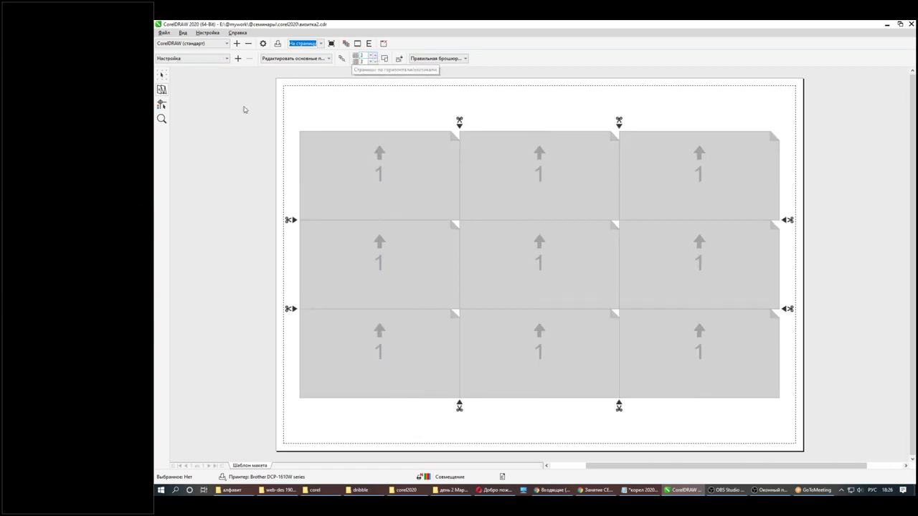
# - Switch to printer's marks placement to view the imposed cards and look at the preview's print and save commands
pyautogui.click(161, 105)
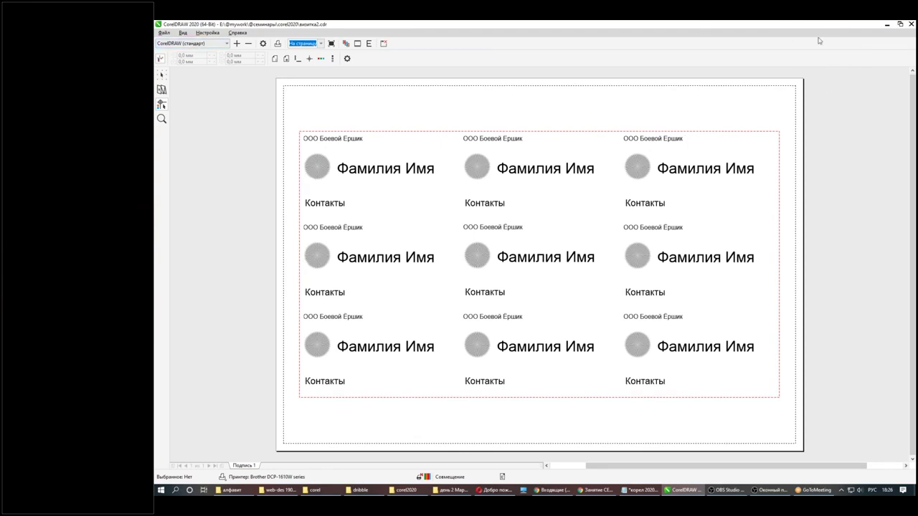
pyautogui.click(162, 34)
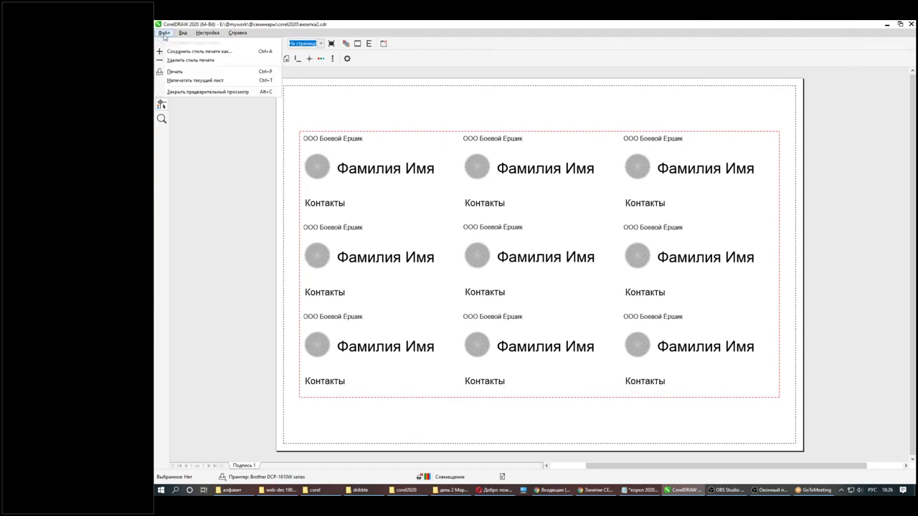
pyautogui.click(233, 139)
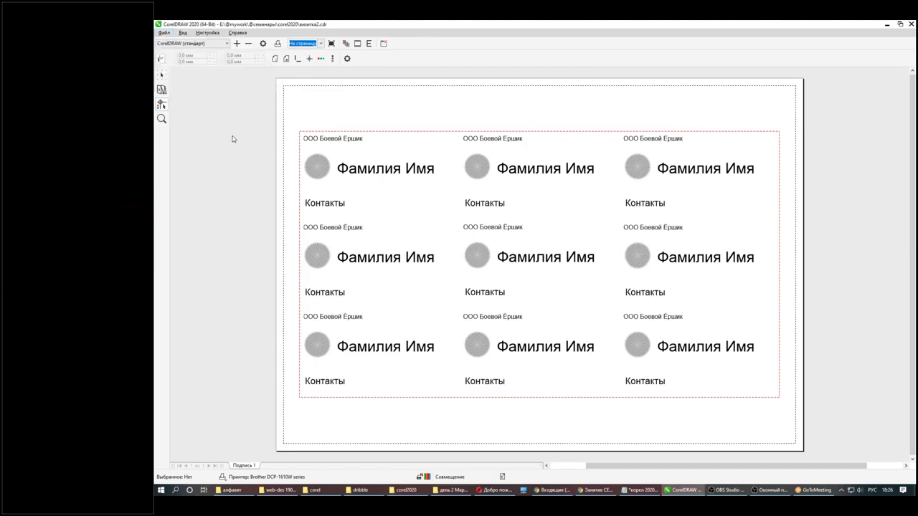
# - Close the print preview and cancel the print settings without printing, and open the print merge setup for the business card
pyautogui.click(912, 25)
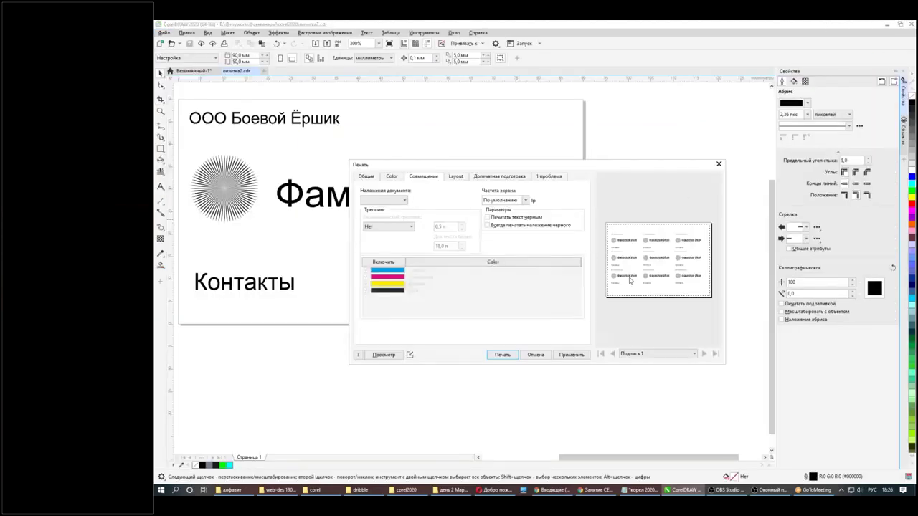
pyautogui.click(542, 355)
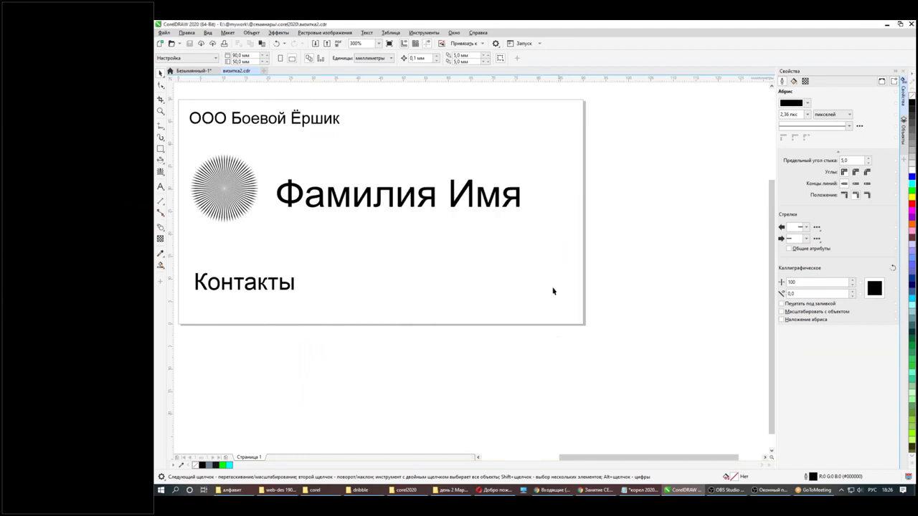
pyautogui.click(164, 33)
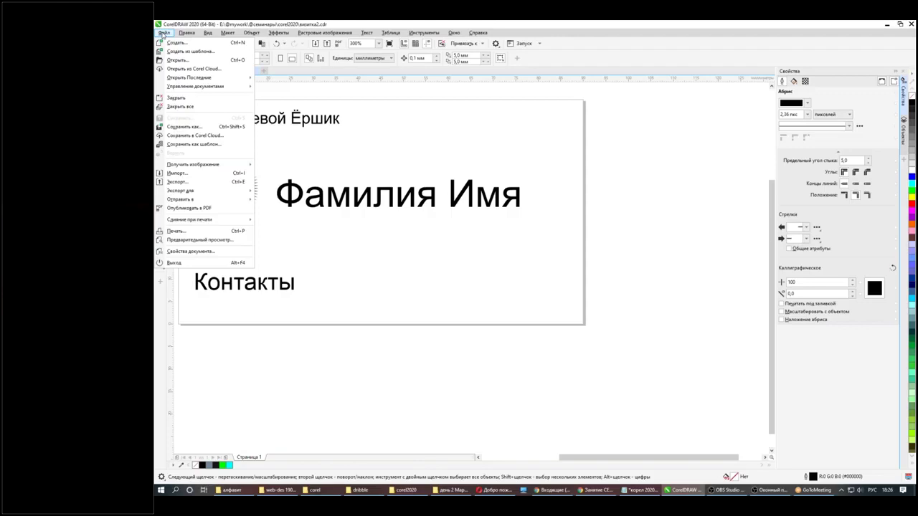
pyautogui.moveTo(215, 220)
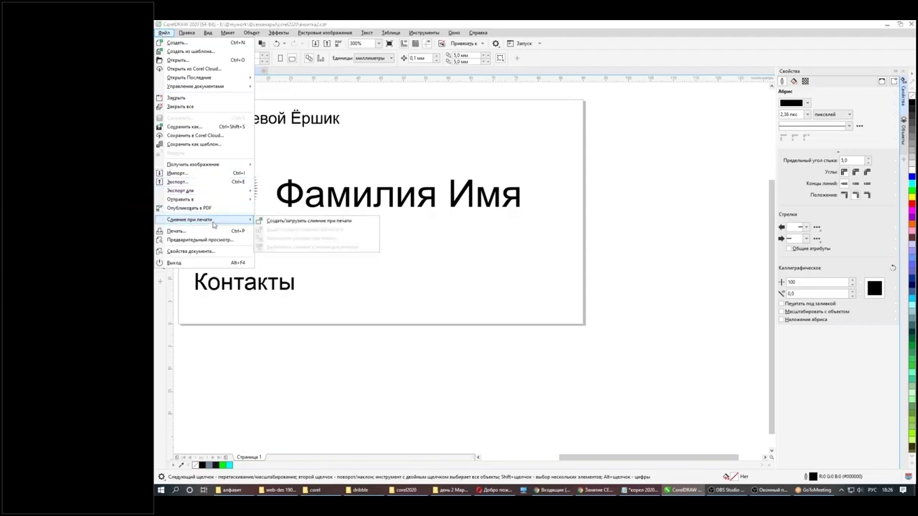
pyautogui.click(284, 221)
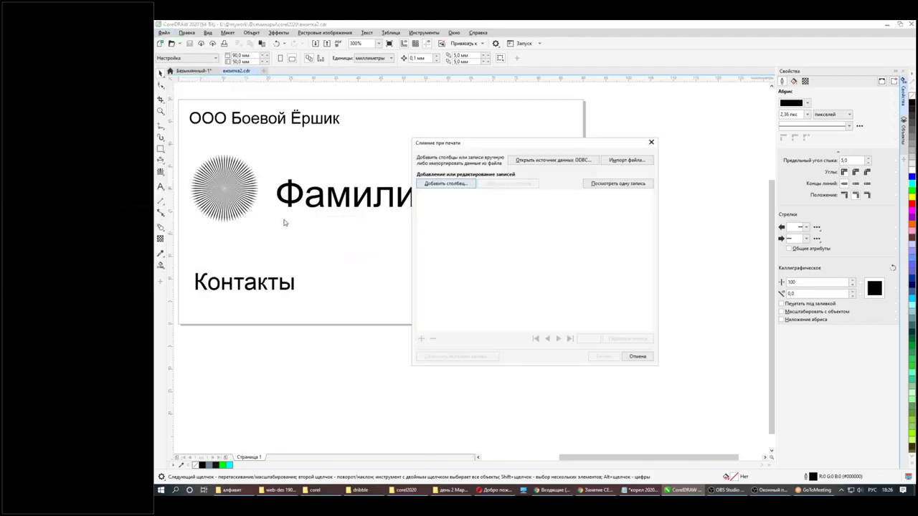
# - Look at the print merge's file import and ODBC data source options, and close the print merge without creating one
pyautogui.click(634, 160)
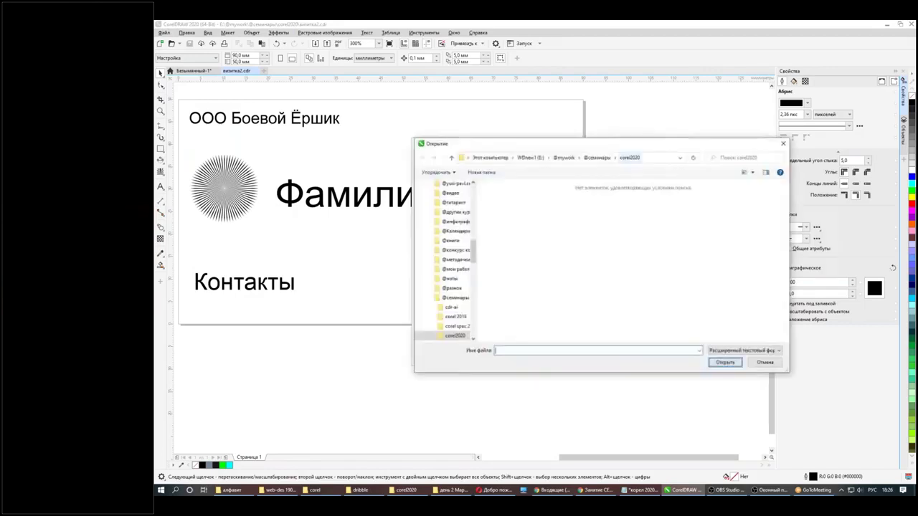
pyautogui.click(753, 355)
pyautogui.click(753, 353)
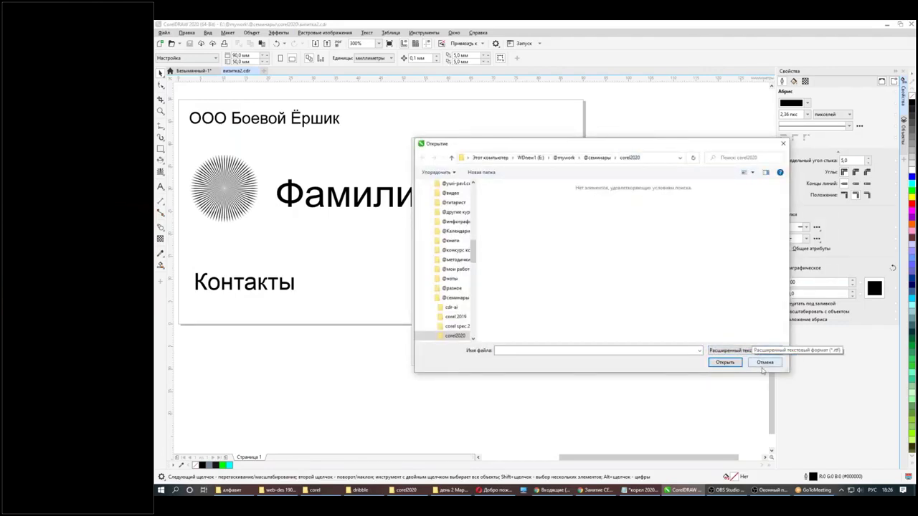
pyautogui.click(763, 364)
pyautogui.click(557, 165)
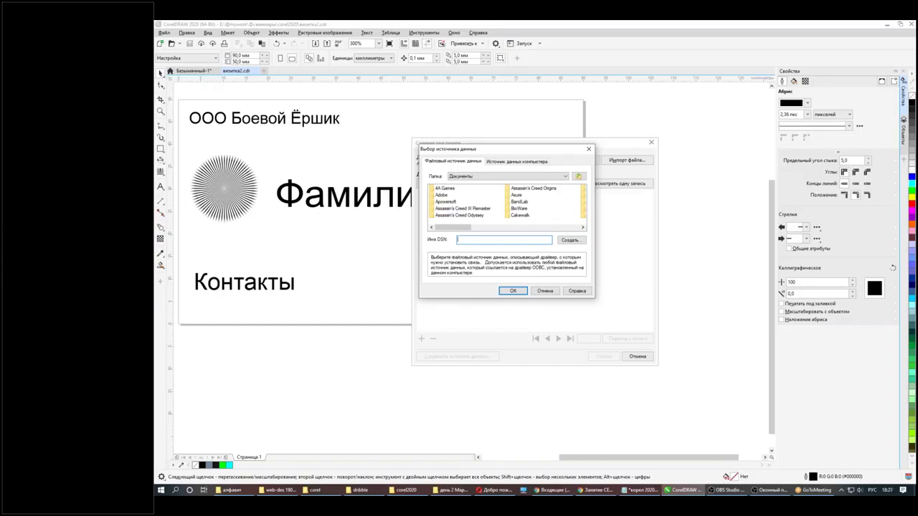
pyautogui.click(545, 291)
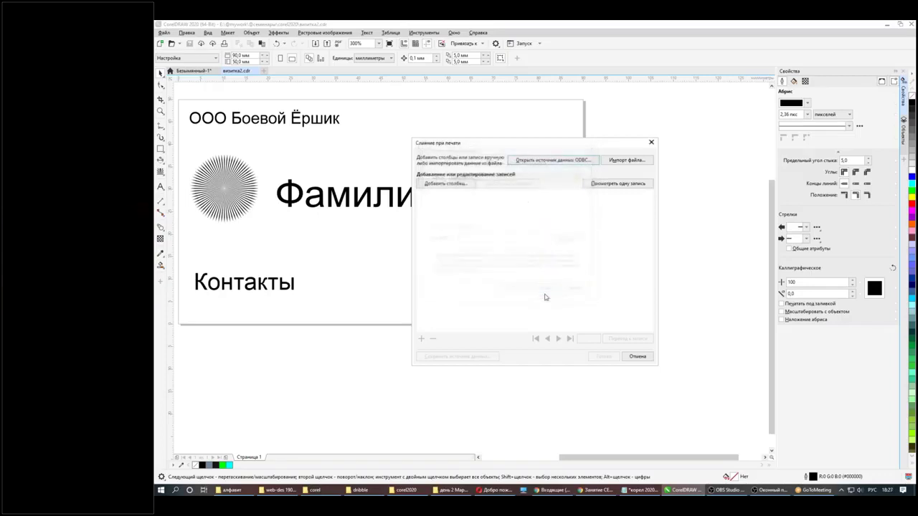
pyautogui.click(636, 357)
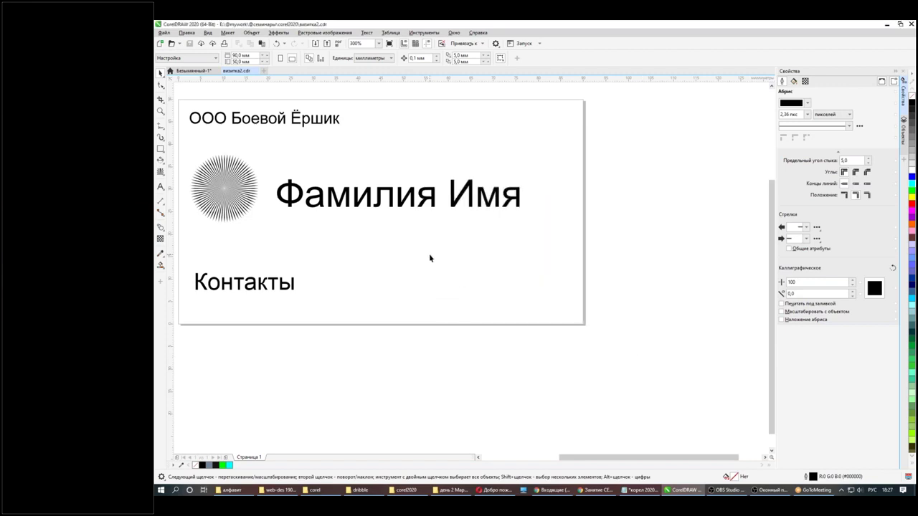
# - Open the infographic document Инфографика.cdr from the corel2020 folder
pyautogui.scroll(-2, 475, 249)
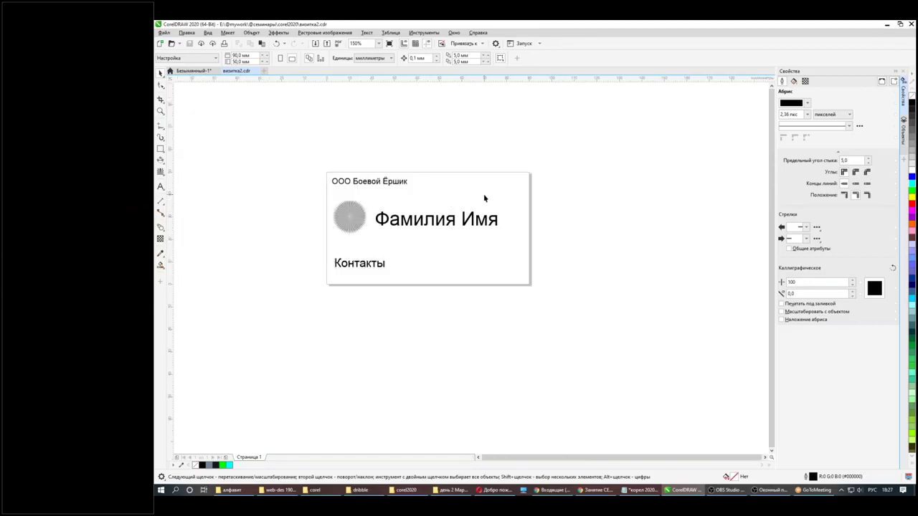
pyautogui.click(164, 33)
pyautogui.hotkey('alt', 'Tab')
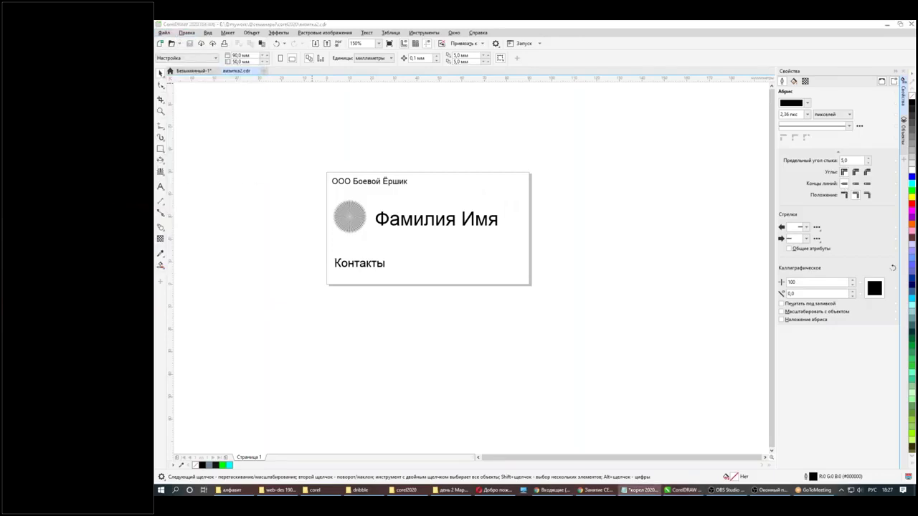
pyautogui.click(164, 33)
pyautogui.click(181, 62)
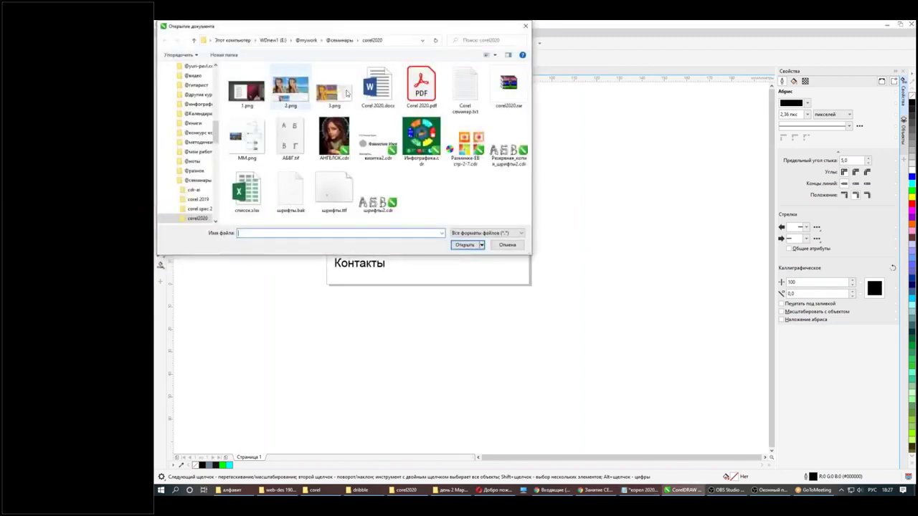
pyautogui.click(421, 139)
pyautogui.click(467, 264)
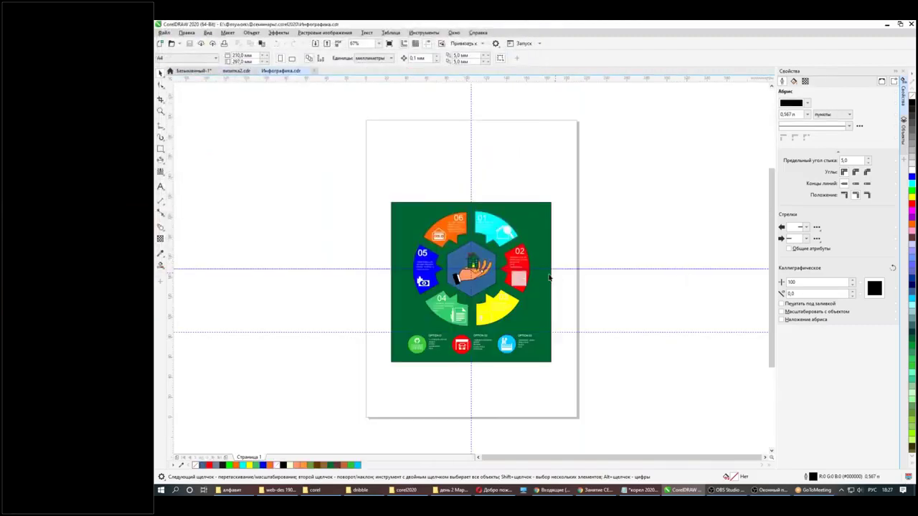
# - Select the whole infographic group and lighten all its fill colours by mixing in white
pyautogui.scroll(2, 483, 280)
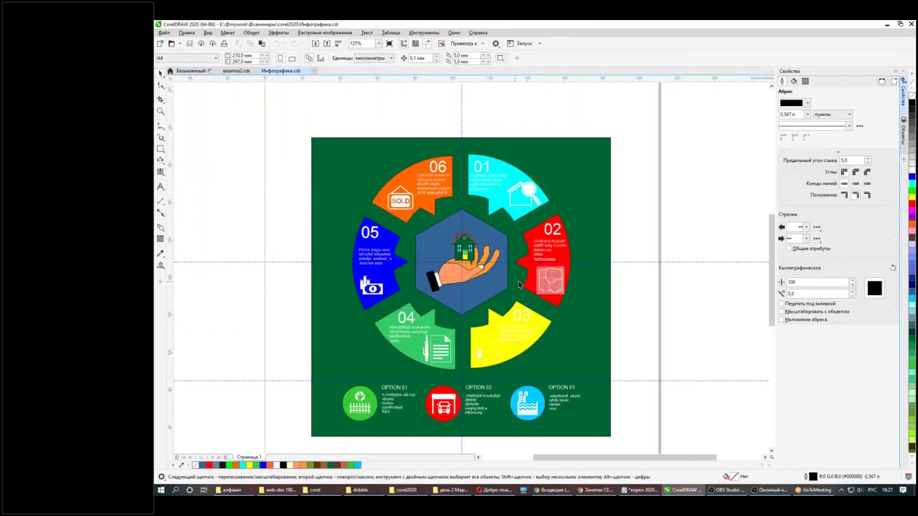
pyautogui.scroll(-2, 535, 258)
pyautogui.scroll(2, 534, 258)
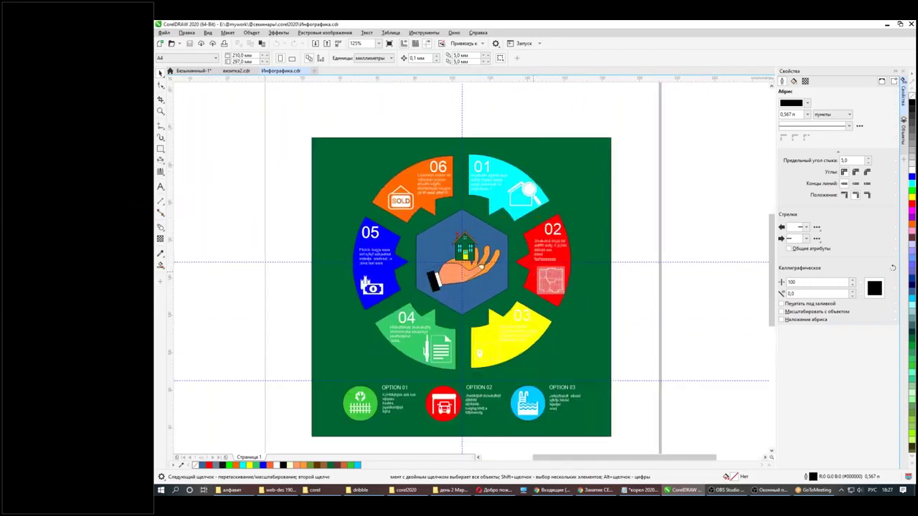
pyautogui.moveTo(692, 312); pyautogui.dragTo(660, 267)
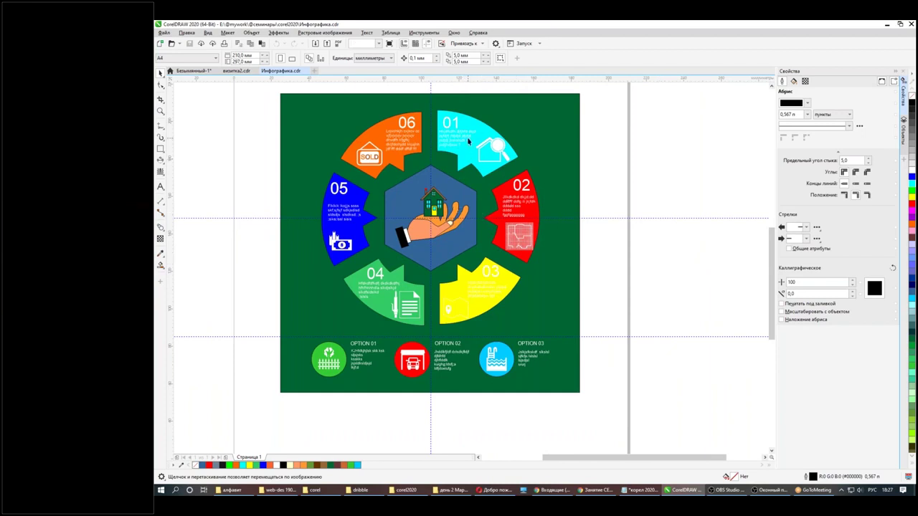
pyautogui.hotkey('ctrl', 'a')
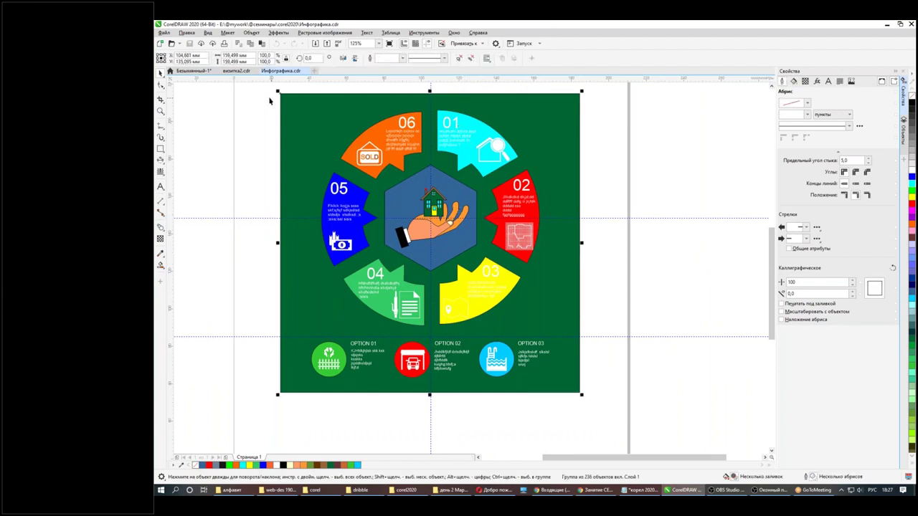
pyautogui.click(616, 132)
pyautogui.click(499, 124)
pyautogui.rightClick(912, 170)
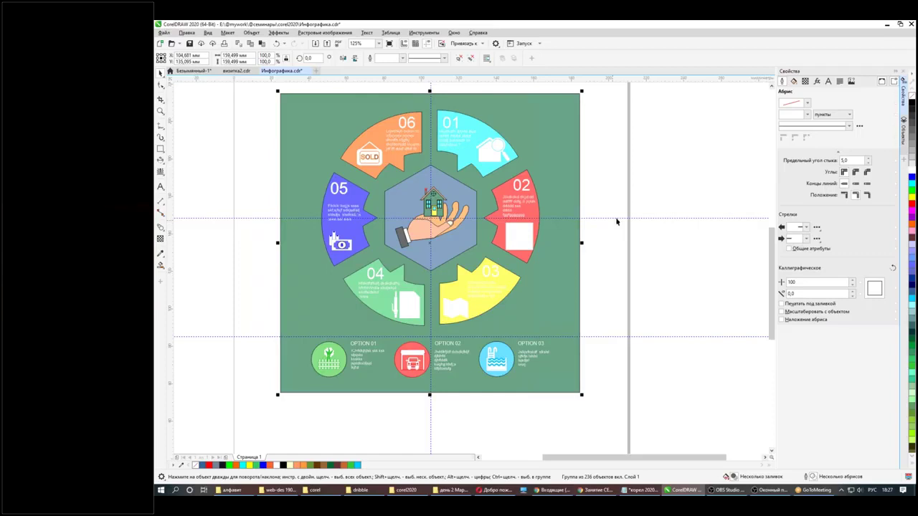
pyautogui.click(646, 220)
# - Fill the hexagon in the centre of the infographic with dark blue, R44 G95 B128
pyautogui.click(435, 185)
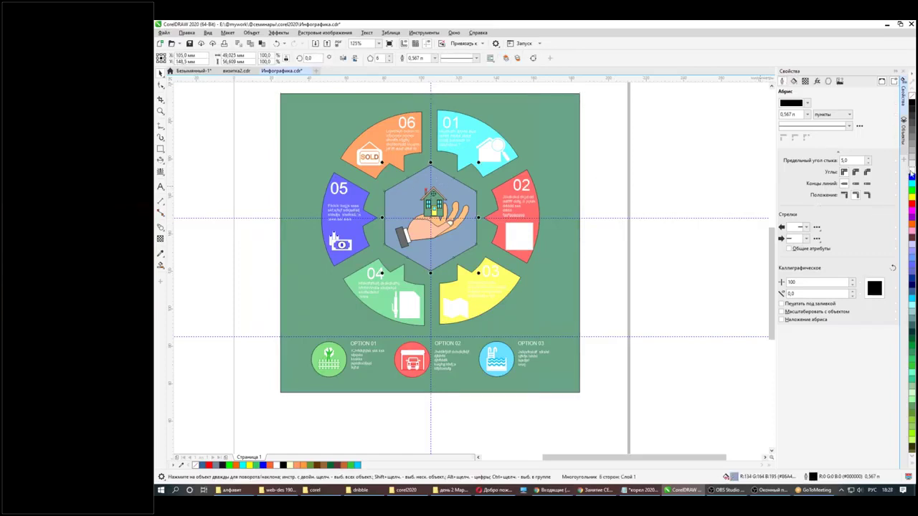
pyautogui.click(912, 173)
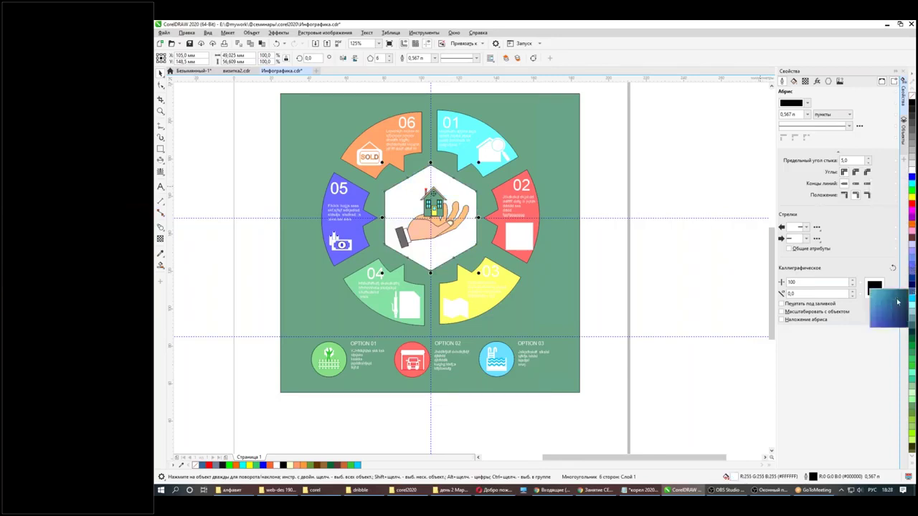
pyautogui.click(898, 308)
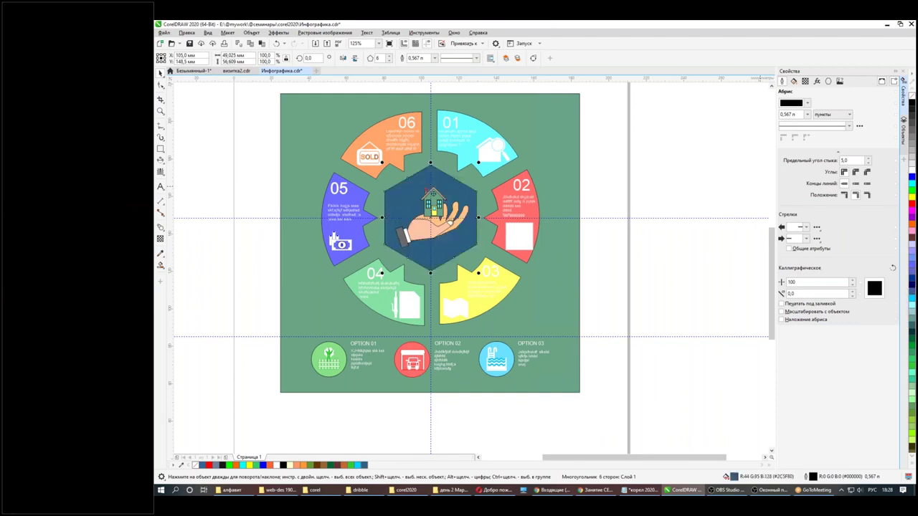
# - Select the background rectangle inside the infographic group and fill it with deep navy blue, R0 G54 B96
pyautogui.click(563, 109)
pyautogui.keyDown('ctrl'); pyautogui.click(560, 108); pyautogui.keyUp('ctrl')
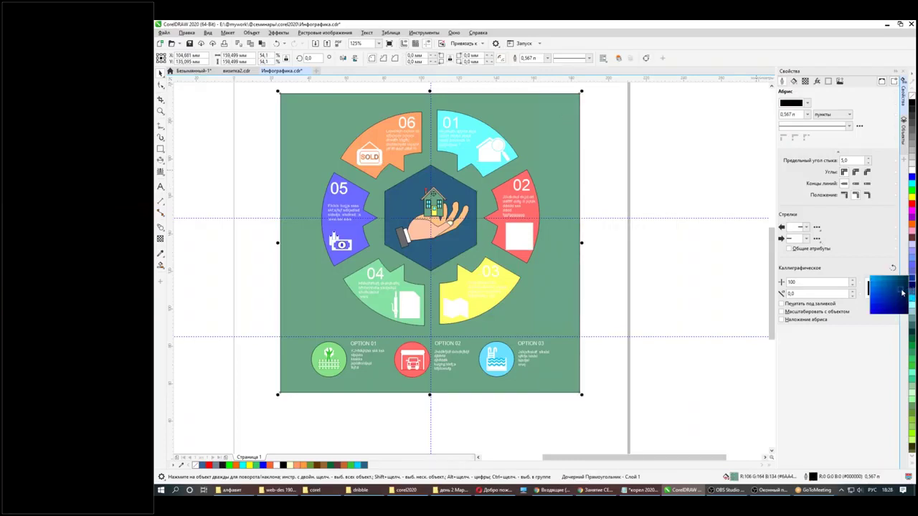
pyautogui.click(903, 287)
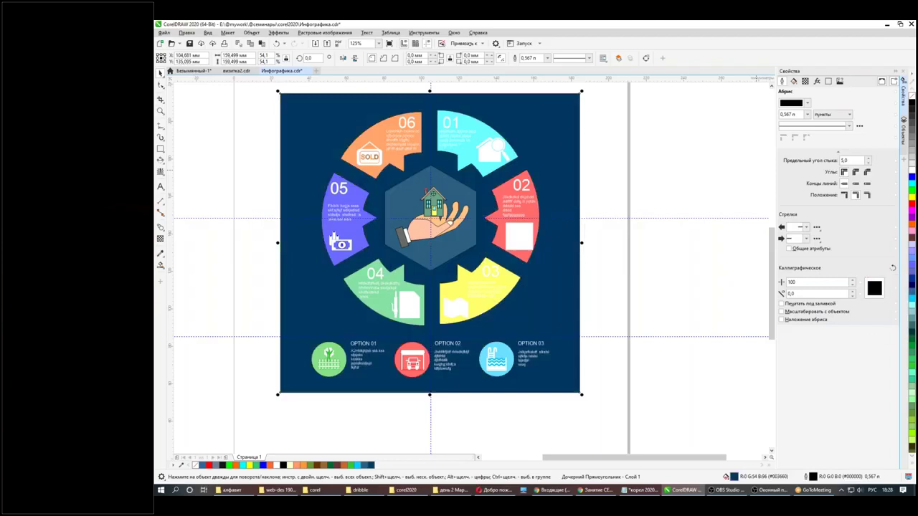
pyautogui.click(653, 171)
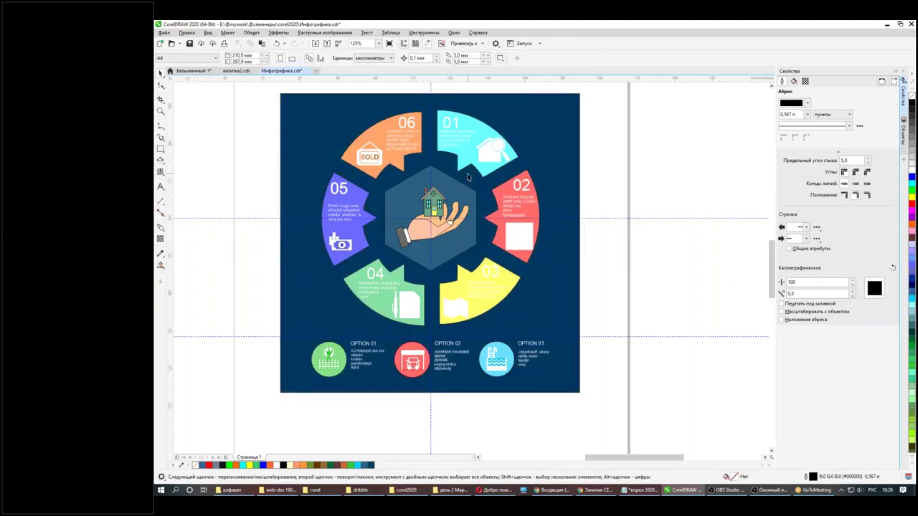
# - Examine the recoloured infographic's numbered sectors and central hexagon illustration up close
pyautogui.scroll(2, 468, 178)
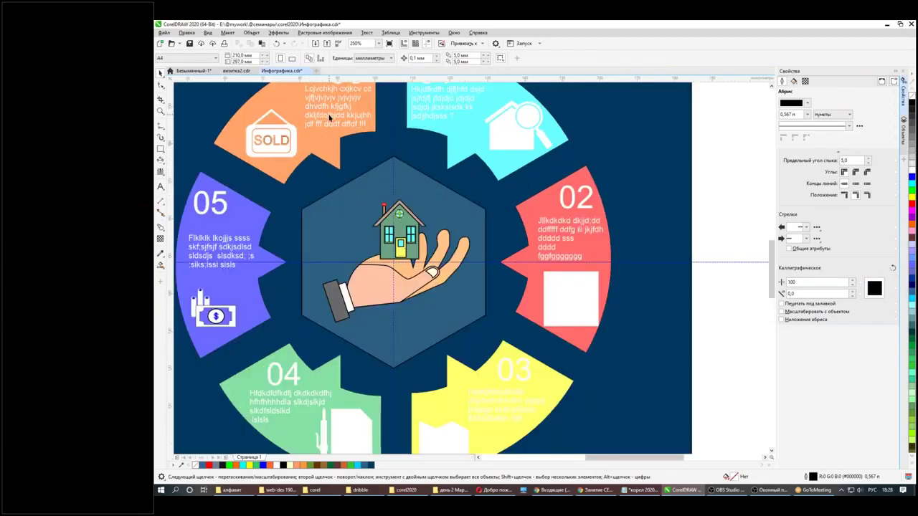
pyautogui.press('h')
pyautogui.moveTo(408, 149); pyautogui.dragTo(423, 244)
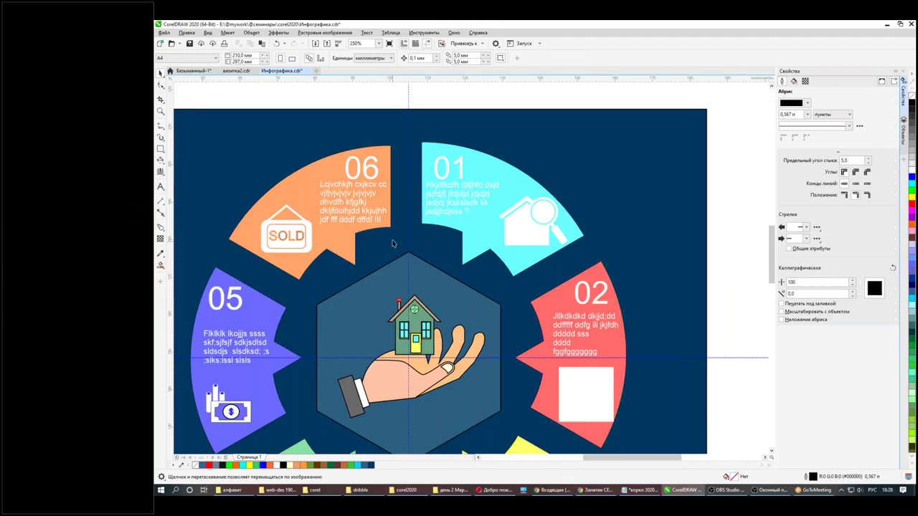
pyautogui.scroll(-2, 392, 241)
pyautogui.scroll(2, 374, 228)
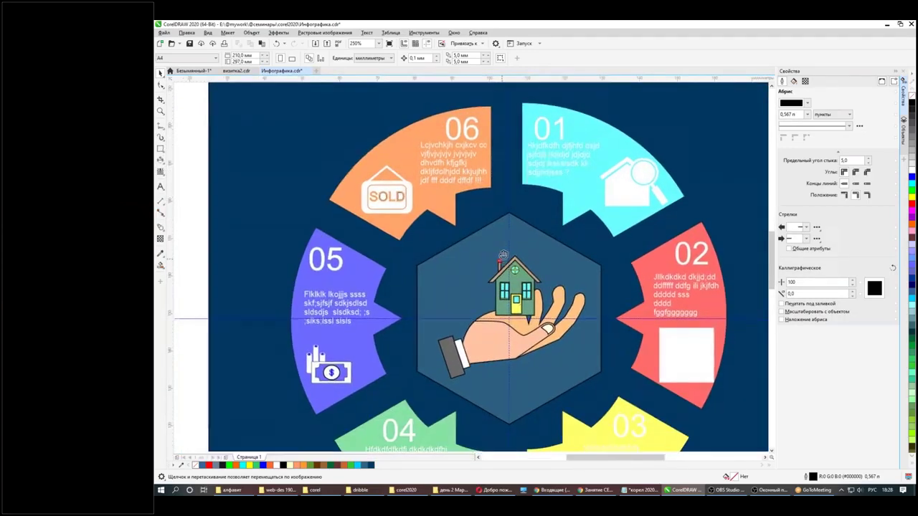
pyautogui.scroll(-2, 497, 255)
pyautogui.scroll(-2, 389, 286)
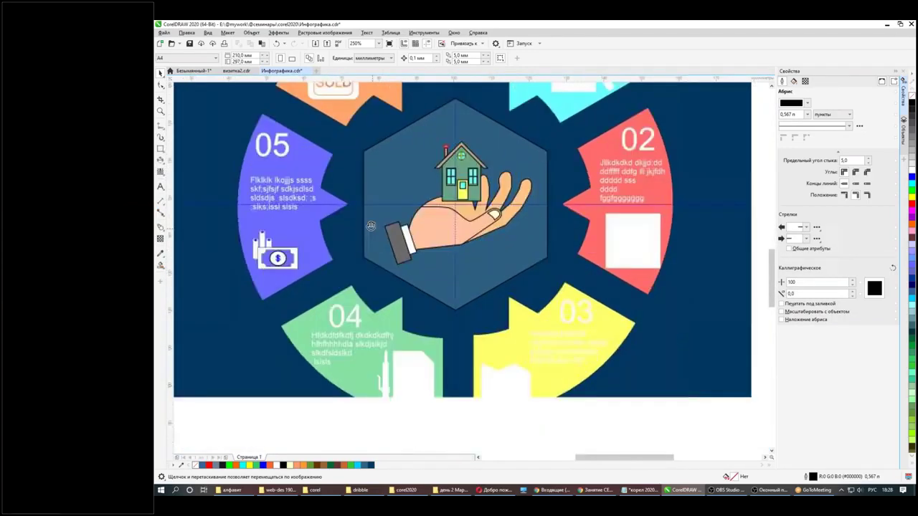
pyautogui.scroll(-2, 519, 201)
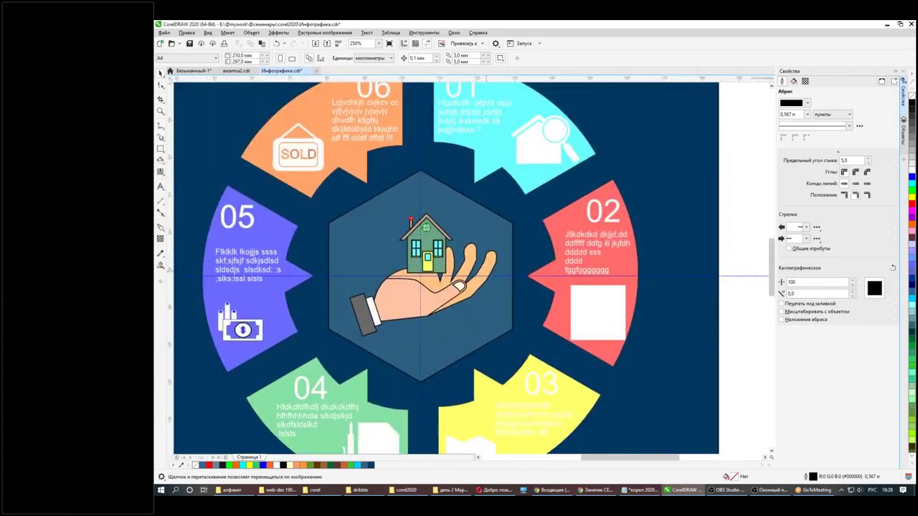
# - Replace the placeholder text under the number 01 in the cyan sector with "Что-то очень важное"
pyautogui.scroll(2, 465, 172)
pyautogui.keyDown('ctrl'); pyautogui.click(465, 172); pyautogui.keyUp('ctrl')
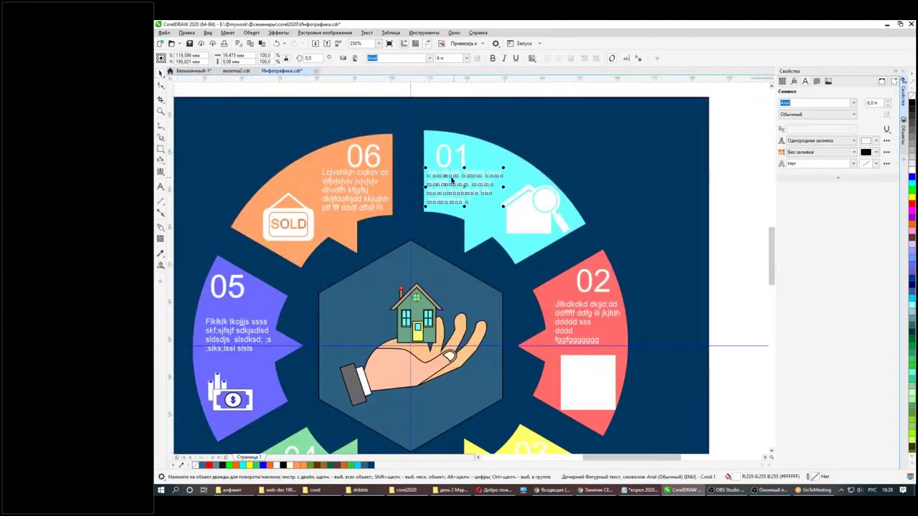
pyautogui.click(161, 186)
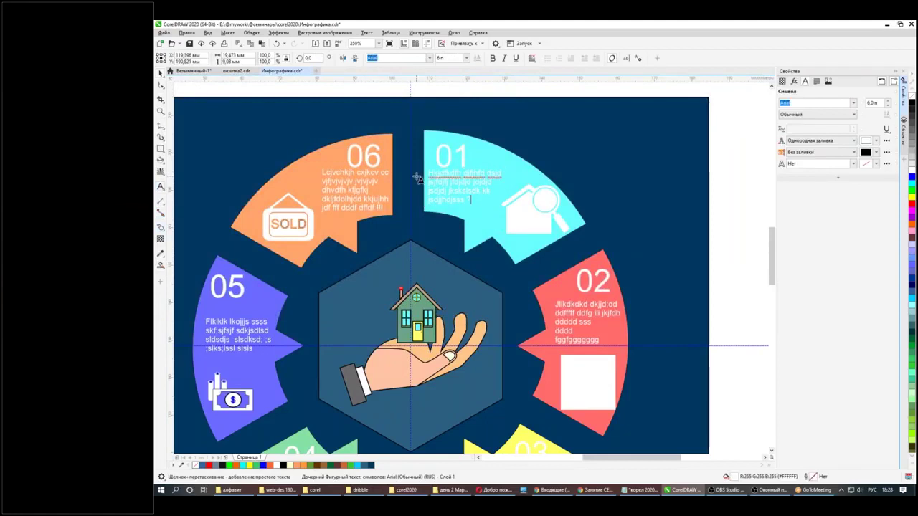
pyautogui.doubleClick(443, 174)
pyautogui.hotkey('ctrl', 'a')
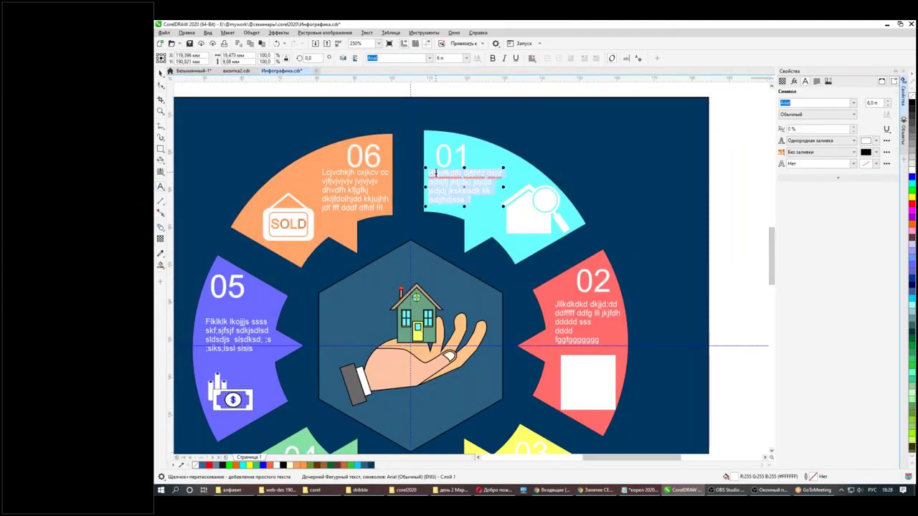
pyautogui.write('Что-то очень важно')
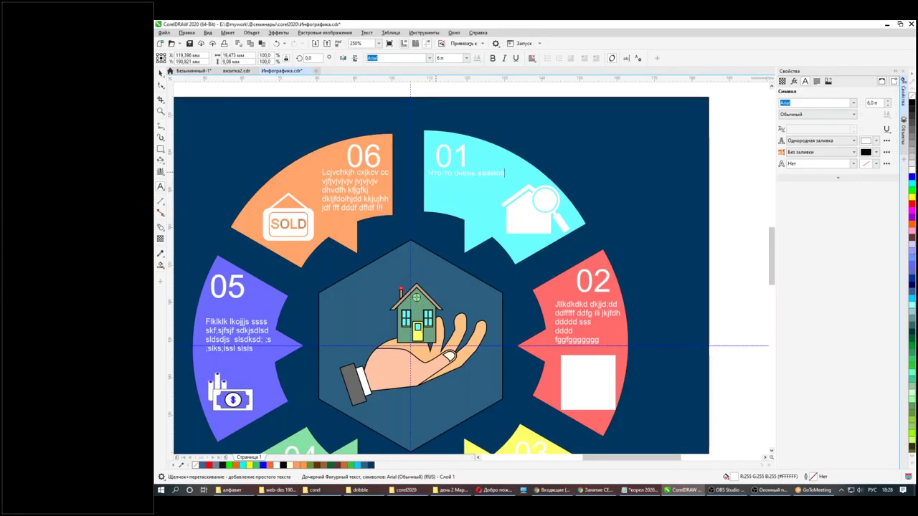
pyautogui.click(160, 73)
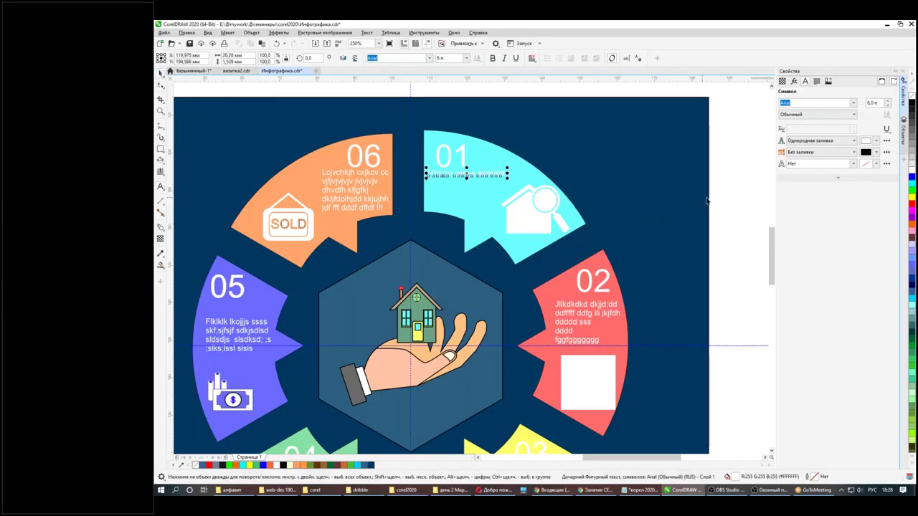
# - Open the Palettes docker and switch the default palette (Палитра по умолчанию) off and back on
pyautogui.press('Escape')
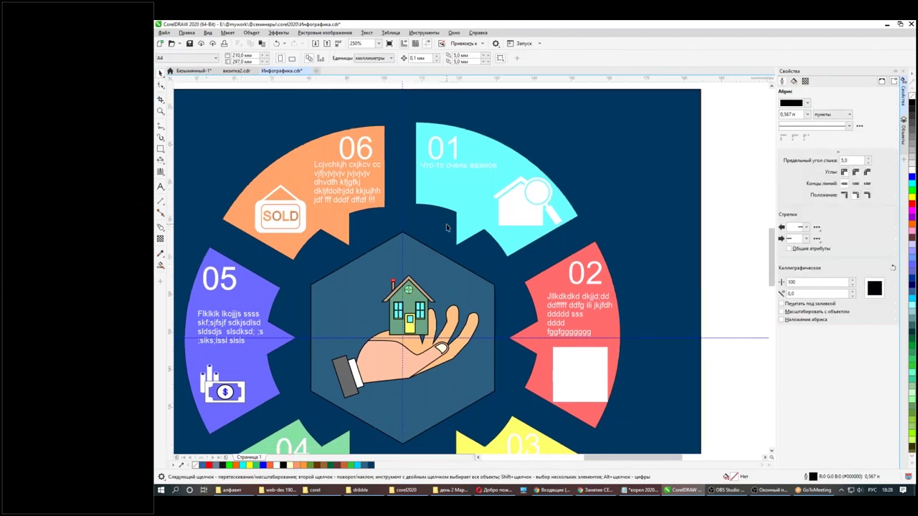
pyautogui.scroll(-2, 446, 228)
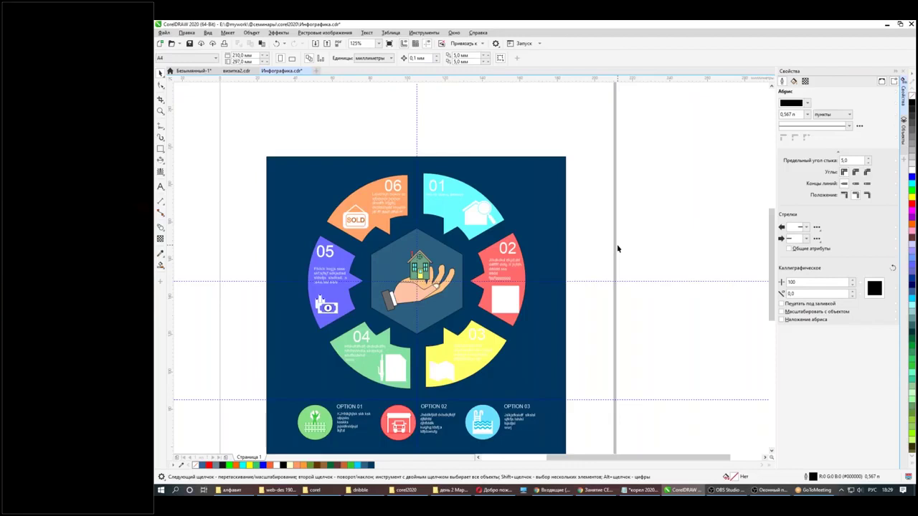
pyautogui.click(454, 33)
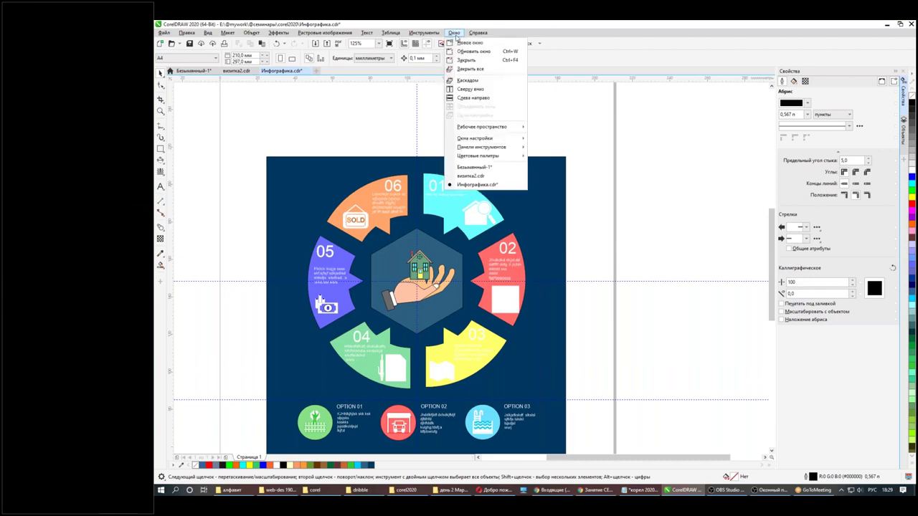
pyautogui.moveTo(497, 160)
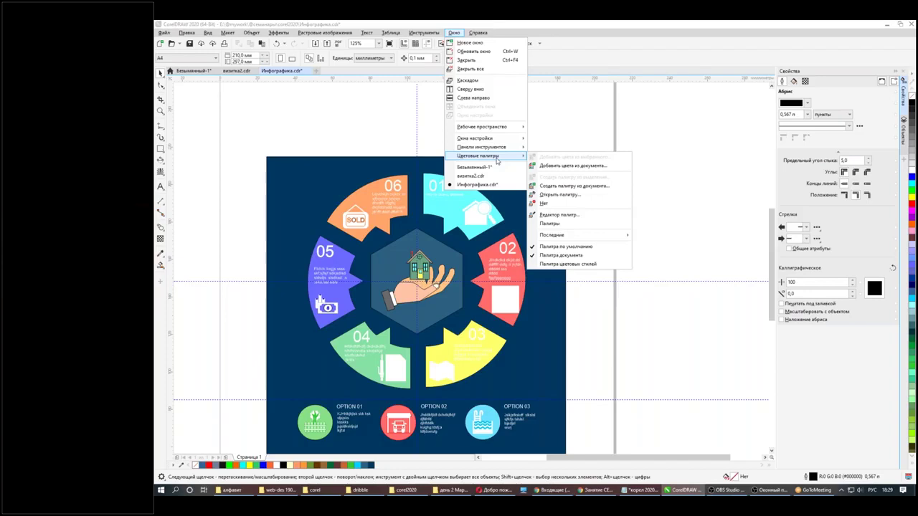
pyautogui.moveTo(574, 237)
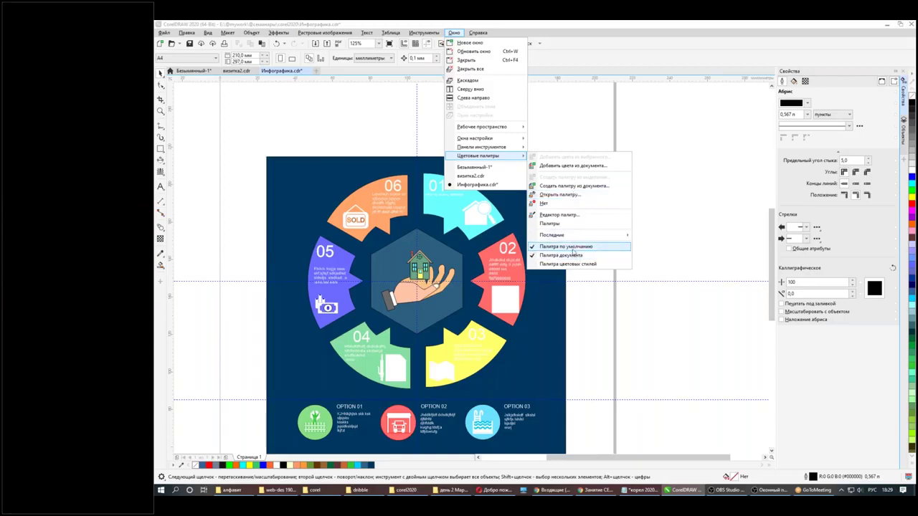
pyautogui.moveTo(508, 141)
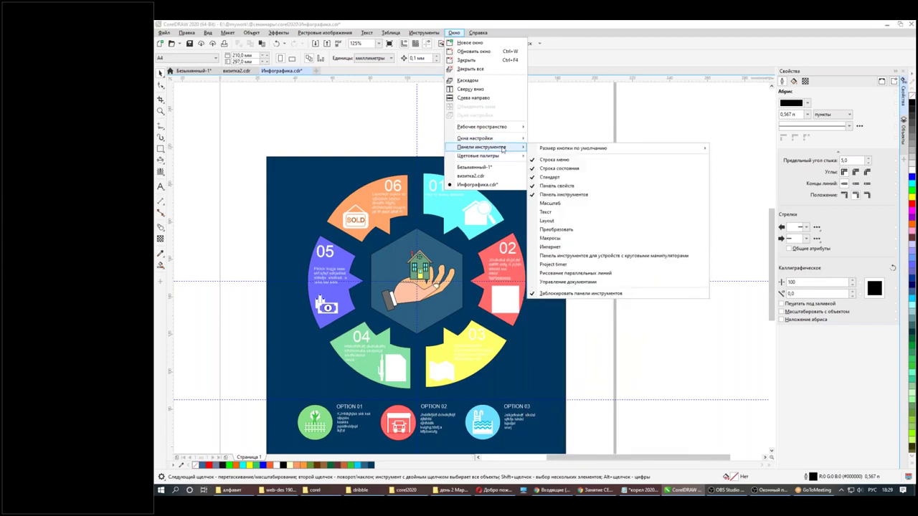
pyautogui.moveTo(573, 148)
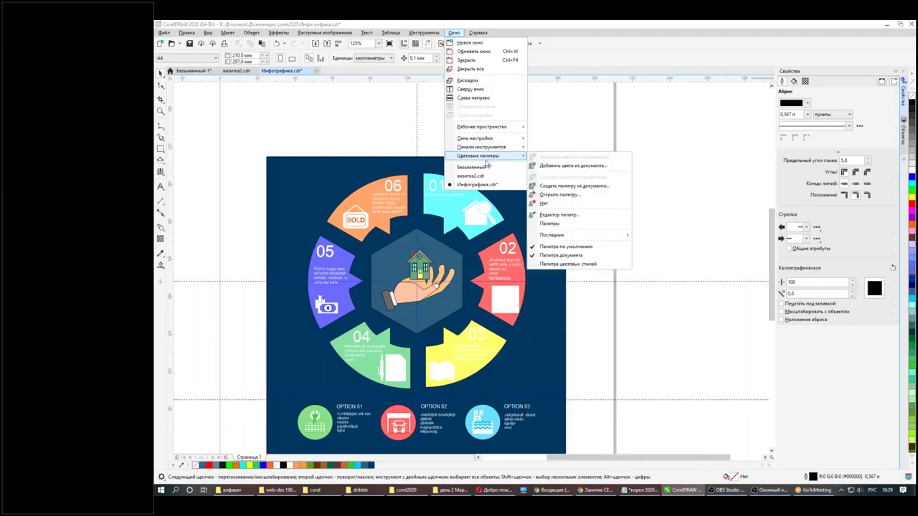
pyautogui.click(593, 223)
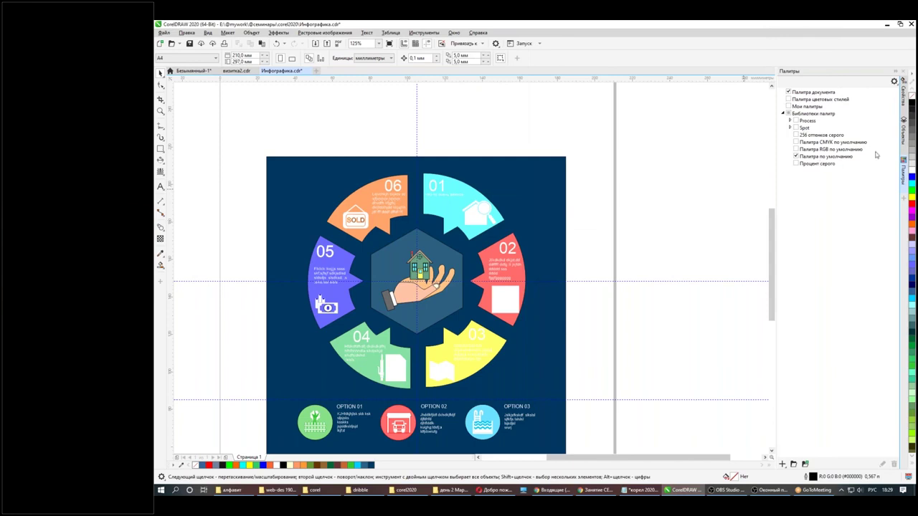
pyautogui.click(796, 156)
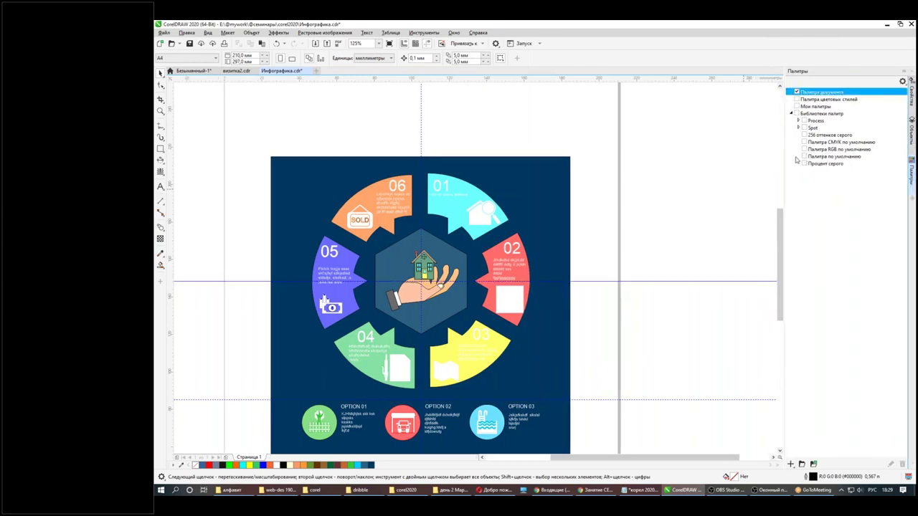
pyautogui.click(805, 156)
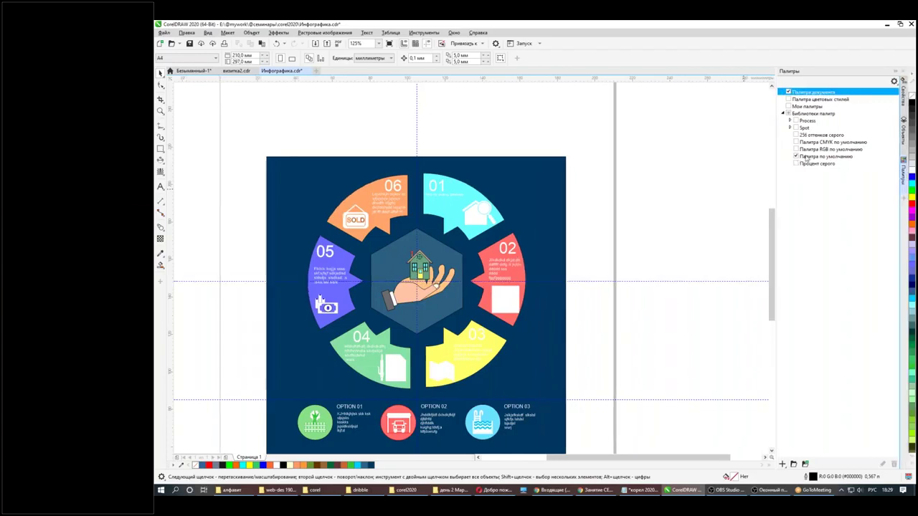
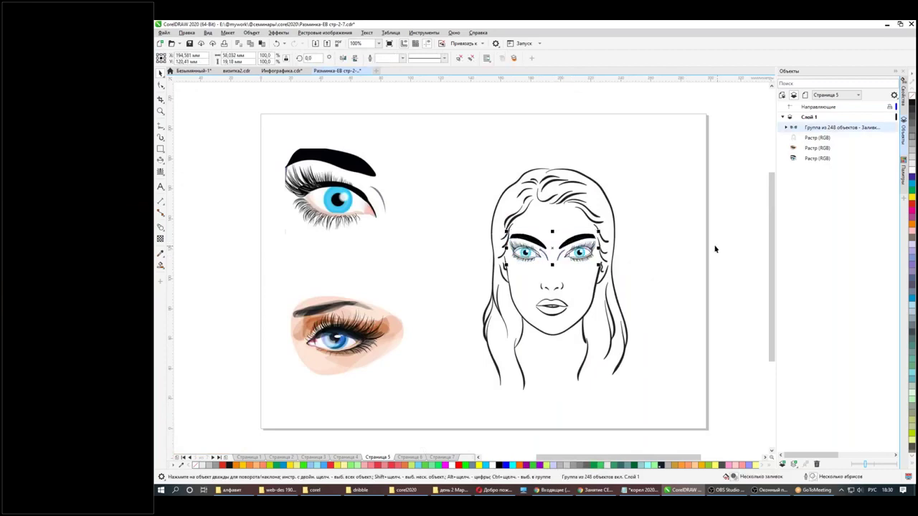
# - Move the grouped eyes and eyebrows slightly down on the woman's face sketch on page 5
pyautogui.click(703, 250)
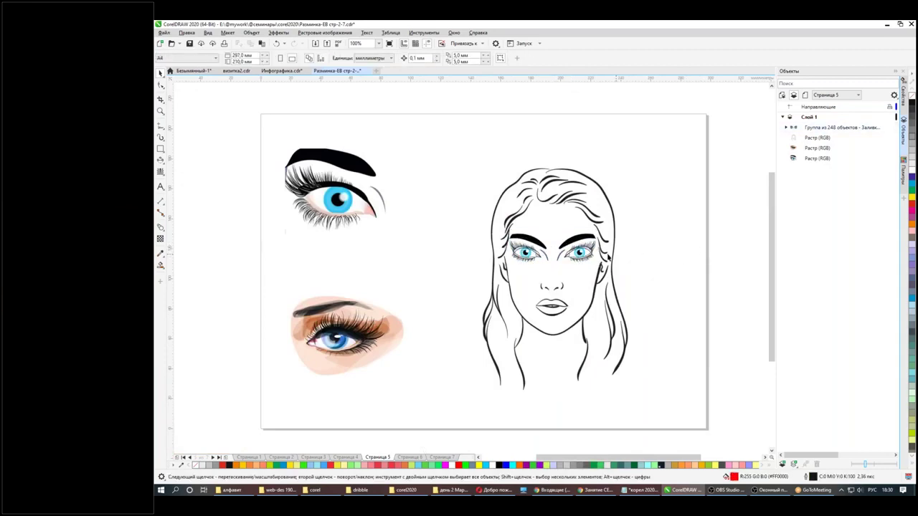
pyautogui.click(573, 248)
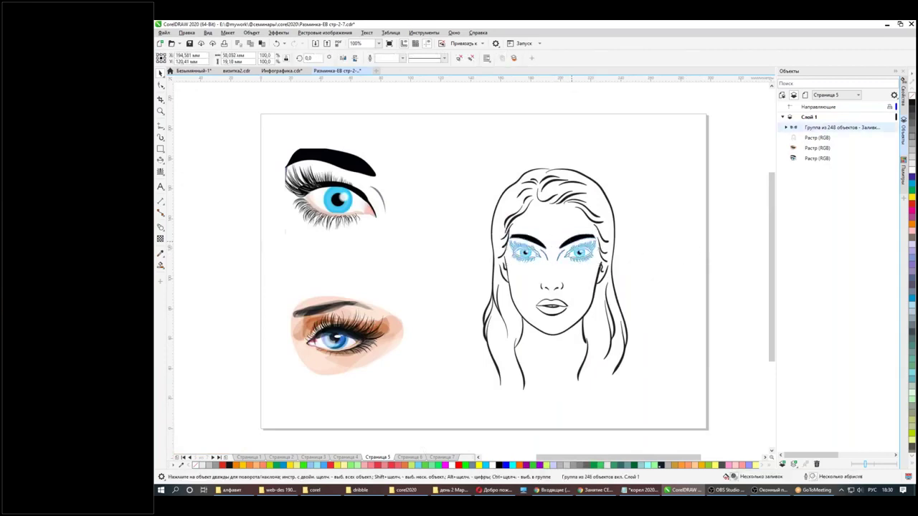
pyautogui.moveTo(574, 243)
pyautogui.mouseDown()
pyautogui.moveTo(578, 255)
pyautogui.moveTo(580, 245)
pyautogui.mouseUp()
pyautogui.click(724, 273)
pyautogui.click(682, 261)
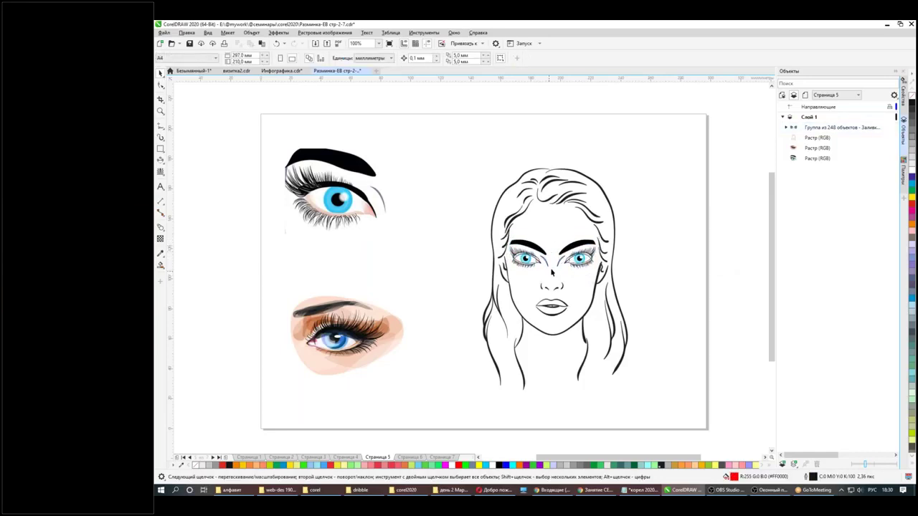
# - Select the bitmap face sketch on page 5 and place a copy of it beside the page
pyautogui.click(551, 183)
pyautogui.moveTo(551, 184); pyautogui.dragTo(414, 159)
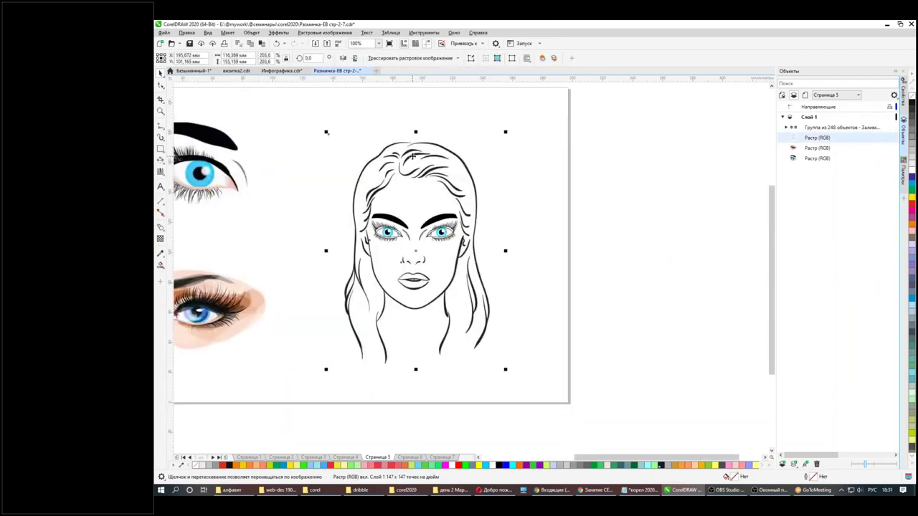
pyautogui.moveTo(331, 467)
pyautogui.mouseDown()
pyautogui.moveTo(416, 467)
pyautogui.moveTo(332, 467)
pyautogui.mouseUp()
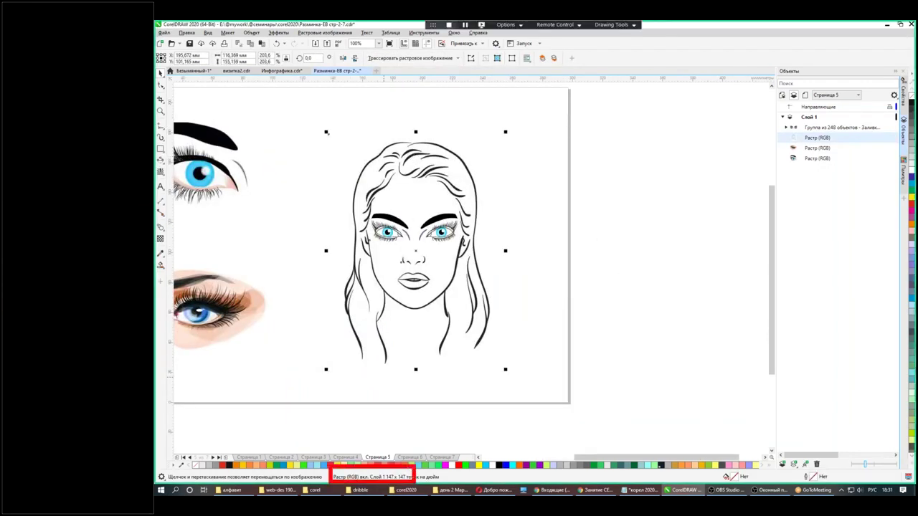
pyautogui.click(424, 155)
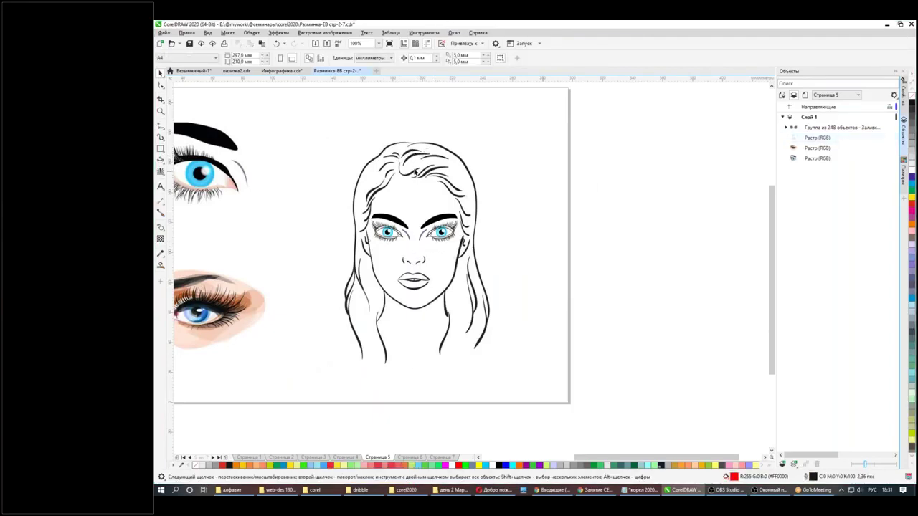
pyautogui.click(418, 172)
pyautogui.moveTo(424, 168); pyautogui.dragTo(667, 180)
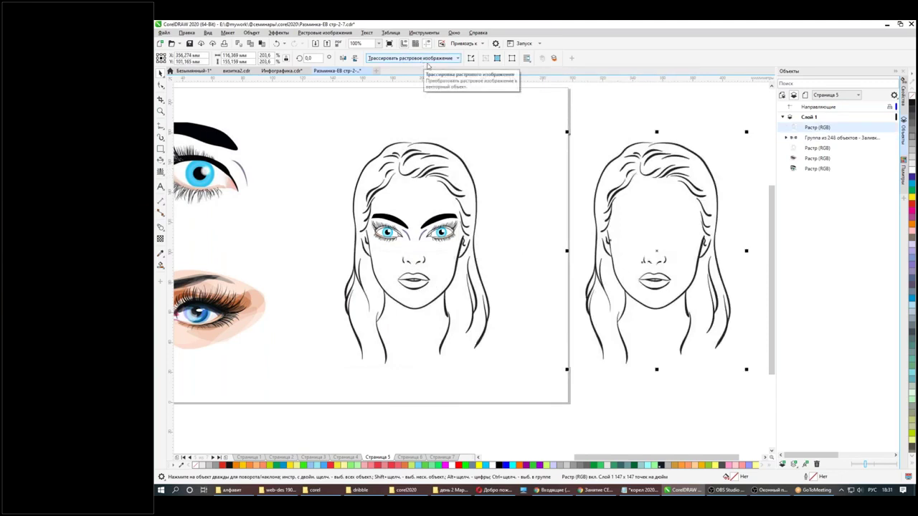
# - Try a Quick Trace (Быстрая трассировка) of the copied face bitmap
pyautogui.moveTo(460, 52)
pyautogui.mouseDown()
pyautogui.moveTo(378, 45)
pyautogui.moveTo(456, 70)
pyautogui.mouseUp()
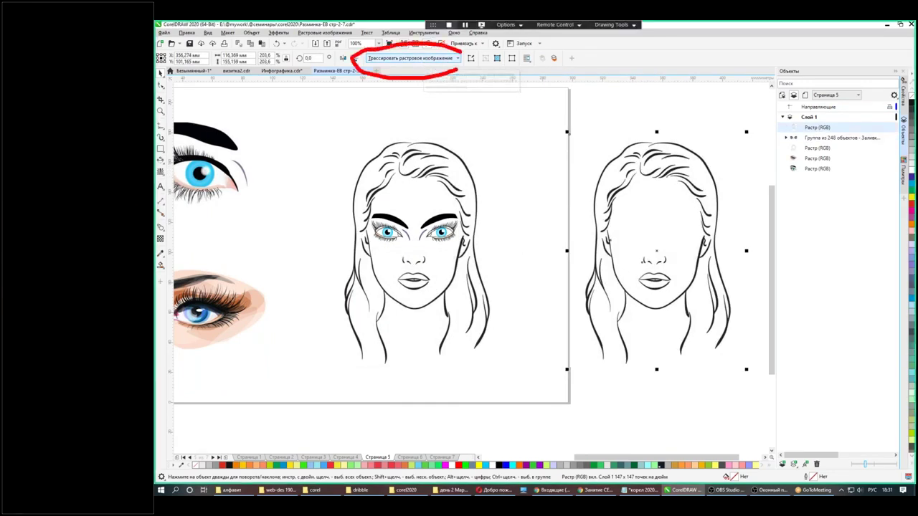
pyautogui.press('Escape')
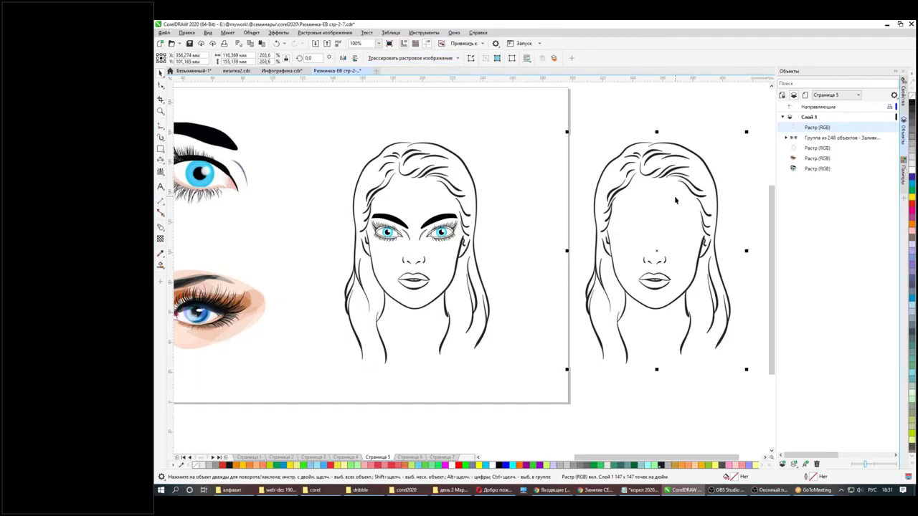
pyautogui.press('h')
pyautogui.moveTo(675, 201); pyautogui.dragTo(491, 176)
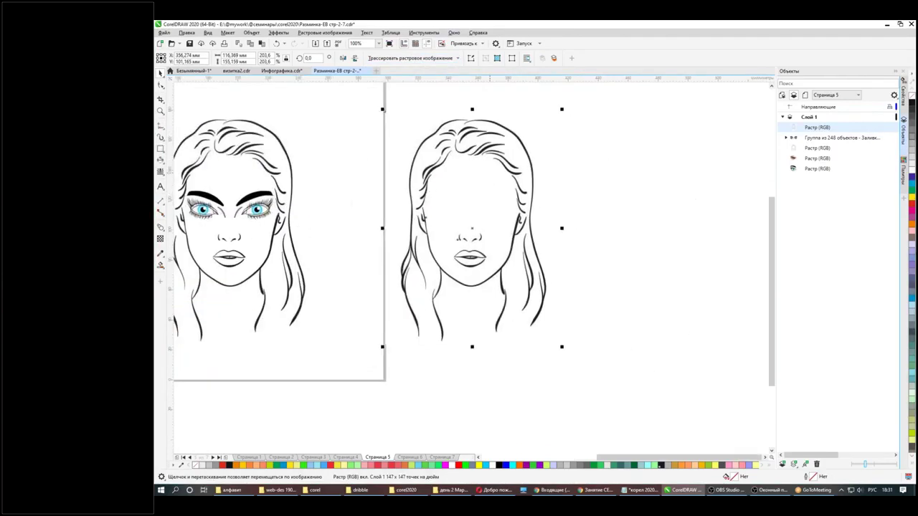
pyautogui.click(458, 60)
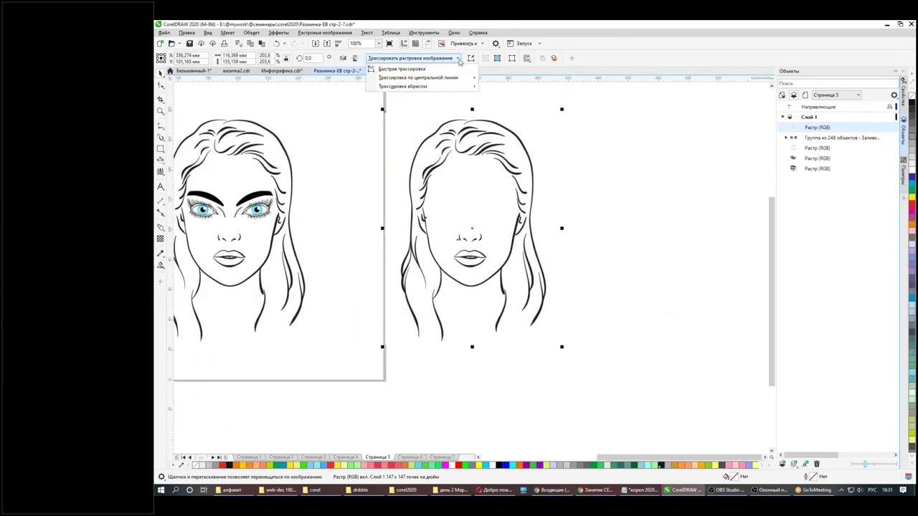
pyautogui.click(401, 69)
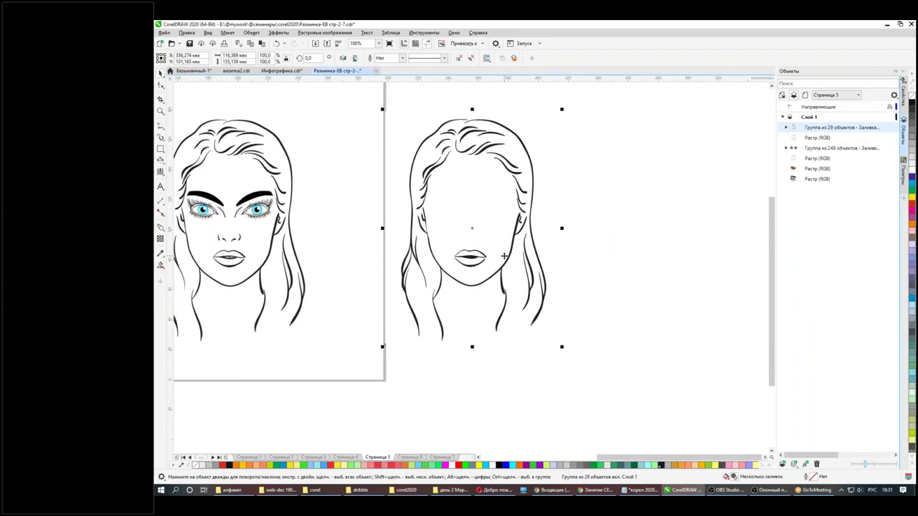
pyautogui.press('Delete')
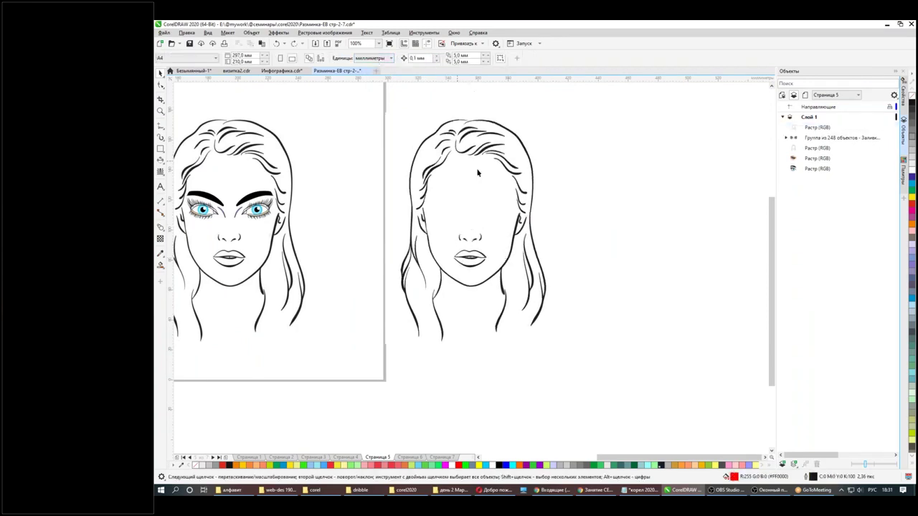
# - Trace the copied face bitmap with Outline Trace, using the Clipart (Картинки) image type
pyautogui.click(511, 163)
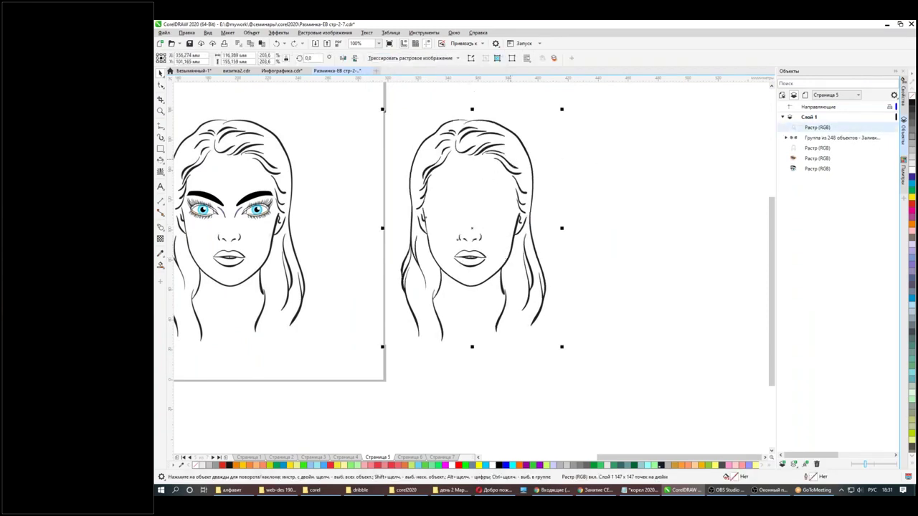
pyautogui.click(459, 59)
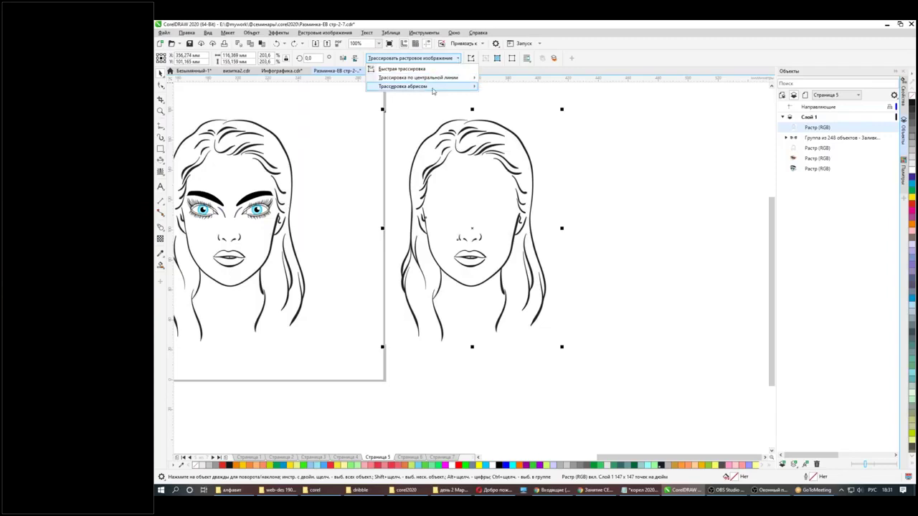
pyautogui.moveTo(434, 88)
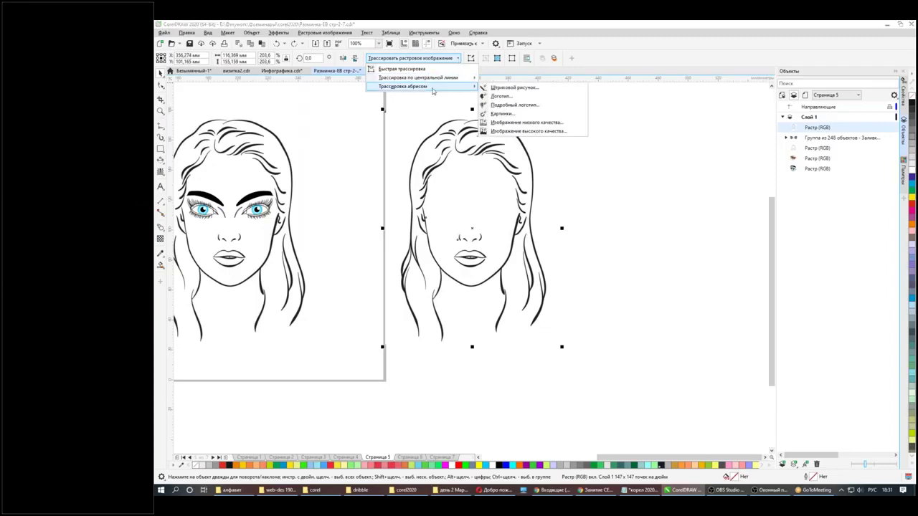
pyautogui.click(523, 117)
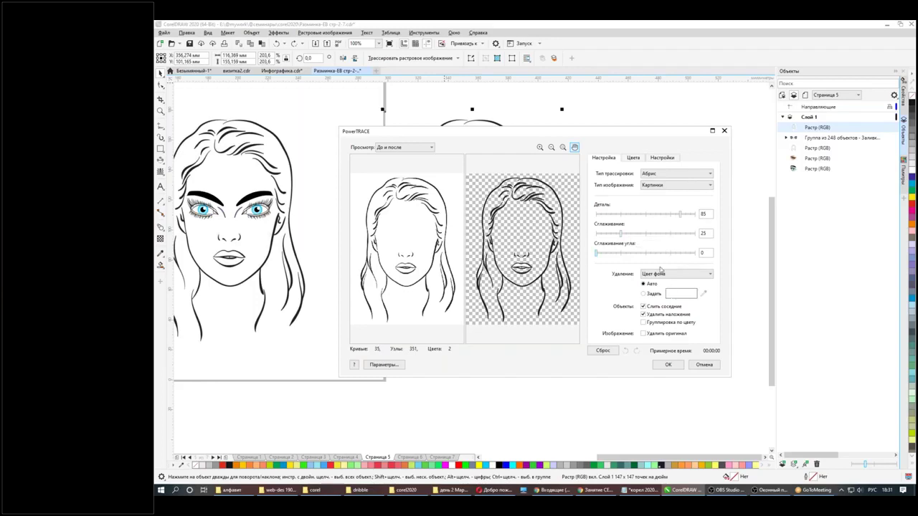
pyautogui.click(668, 365)
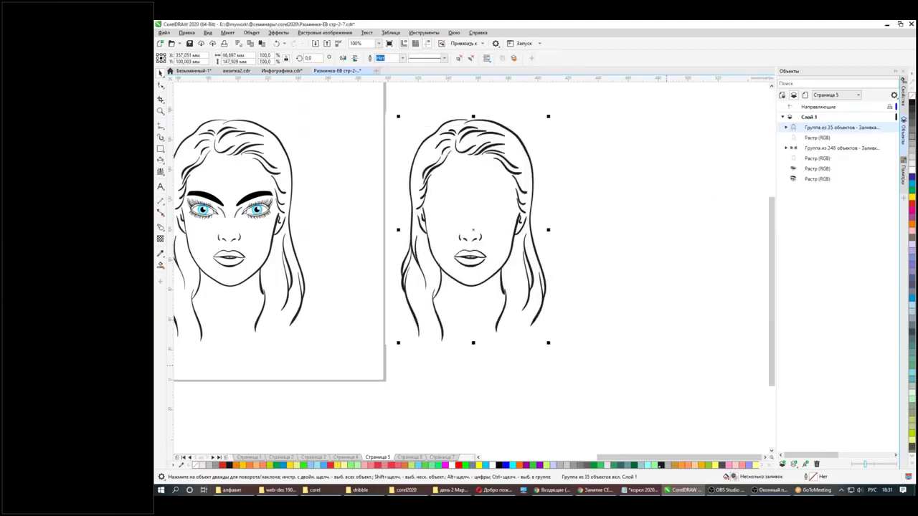
# - Pull the traced face apart from the copied bitmap, delete that bitmap and move the tracing back beside the page
pyautogui.moveTo(467, 139); pyautogui.dragTo(578, 137)
pyautogui.click(485, 157)
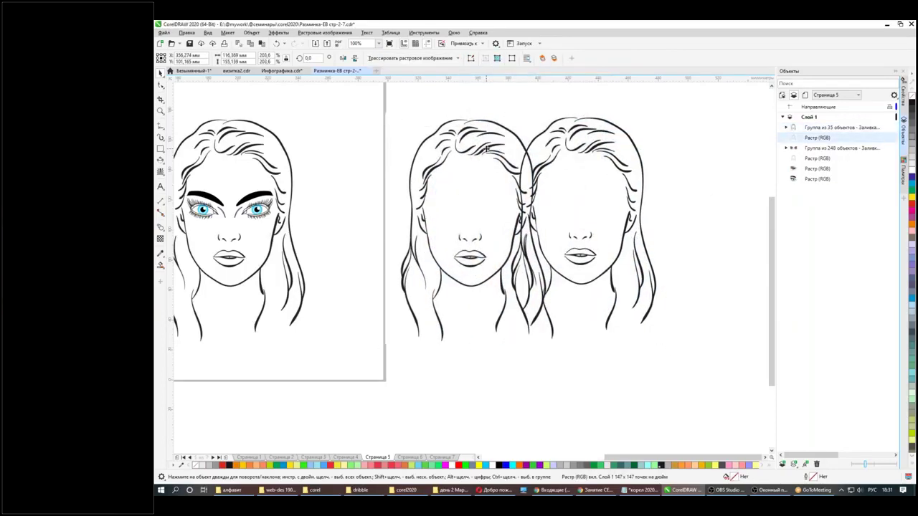
pyautogui.moveTo(485, 156); pyautogui.dragTo(451, 152)
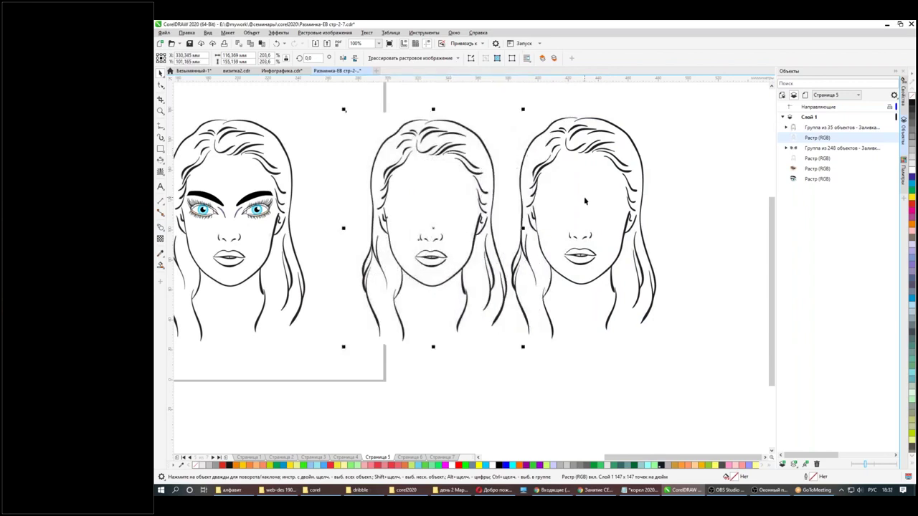
pyautogui.press('Delete')
pyautogui.click(556, 141)
pyautogui.moveTo(557, 141); pyautogui.dragTo(450, 141)
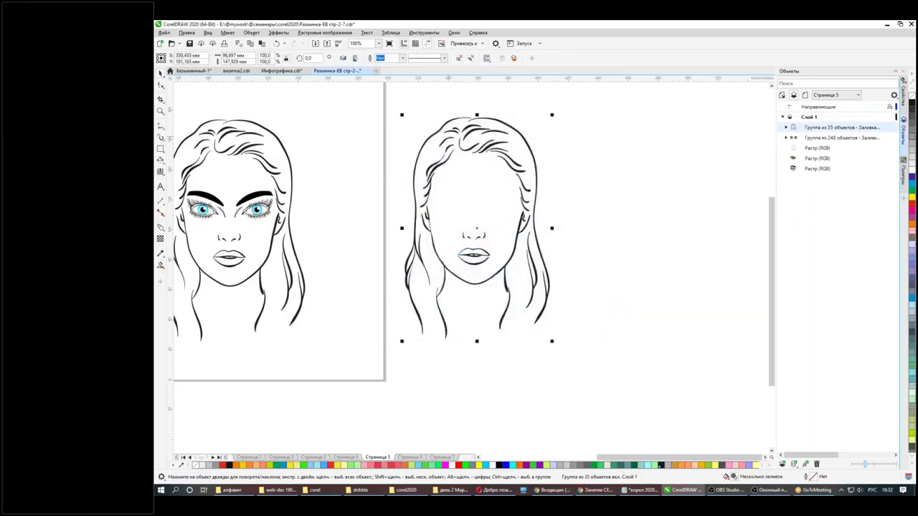
# - Ungroup all objects of the traced face and select a single hair strand curve above the forehead
pyautogui.moveTo(607, 458)
pyautogui.mouseDown()
pyautogui.moveTo(554, 468)
pyautogui.moveTo(554, 484)
pyautogui.moveTo(589, 487)
pyautogui.moveTo(632, 466)
pyautogui.mouseUp()
pyautogui.click(252, 33)
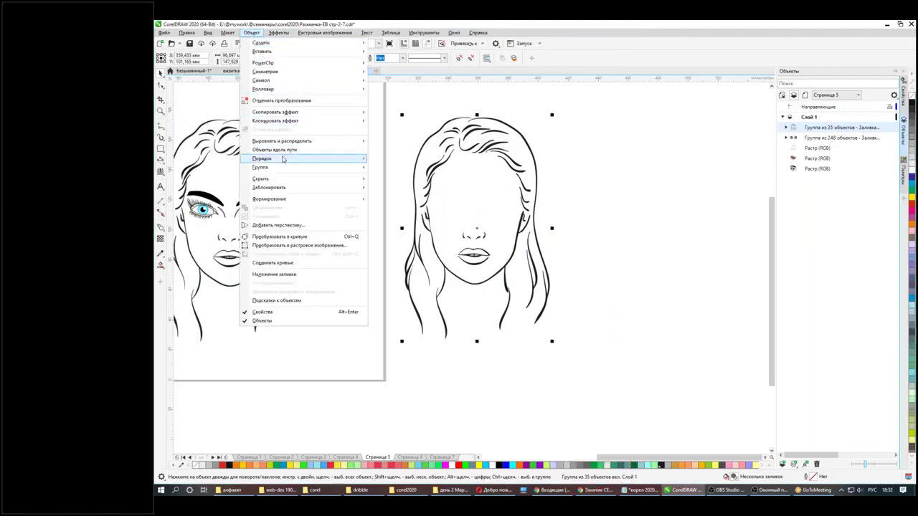
pyautogui.moveTo(285, 169)
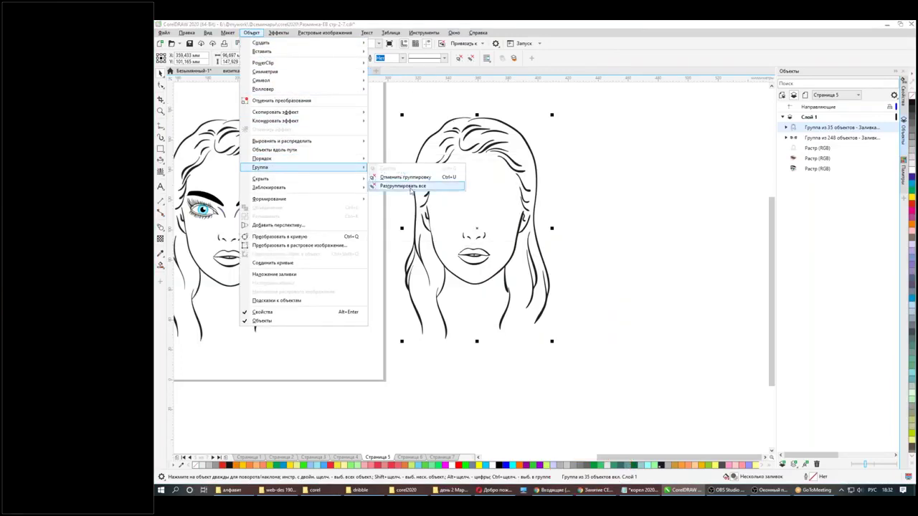
pyautogui.click(412, 185)
pyautogui.click(494, 148)
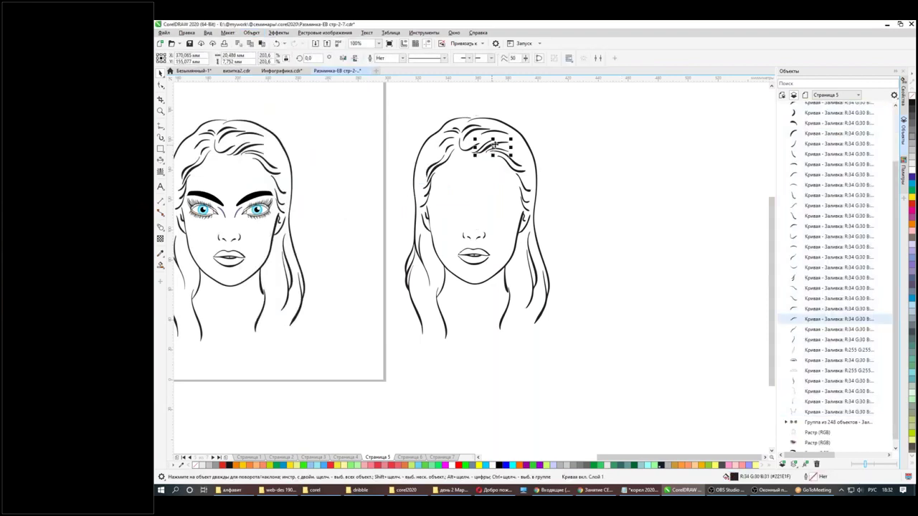
# - Recolour the traced face's hair strands: orange above the forehead, magenta on its left side and grey on its right
pyautogui.moveTo(432, 109); pyautogui.dragTo(517, 174)
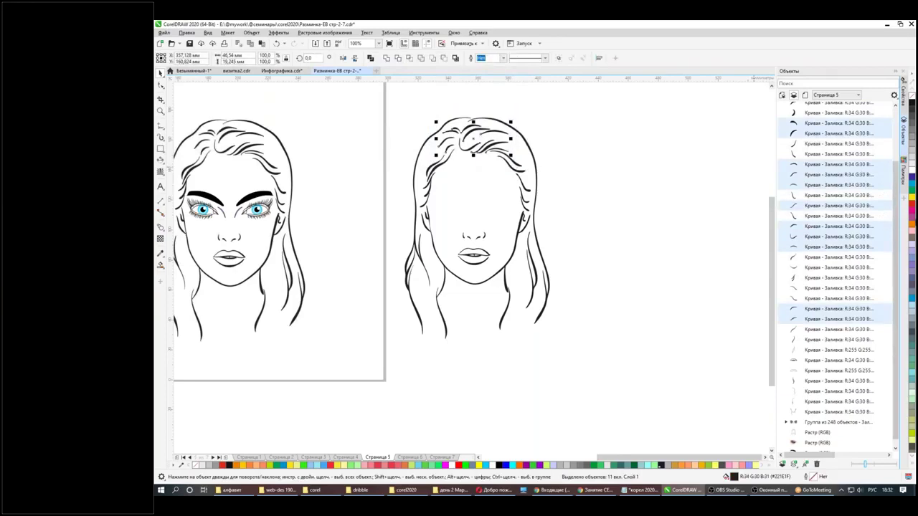
pyautogui.click(912, 227)
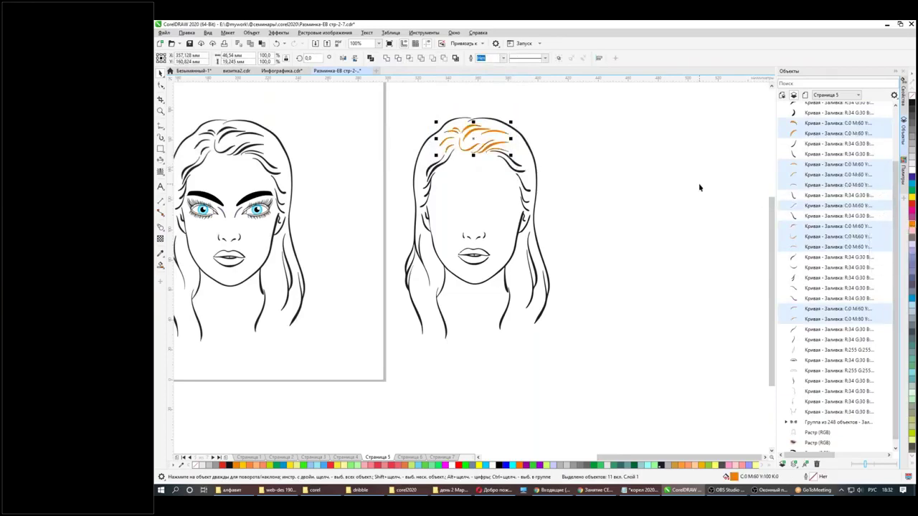
pyautogui.moveTo(583, 139); pyautogui.dragTo(483, 179)
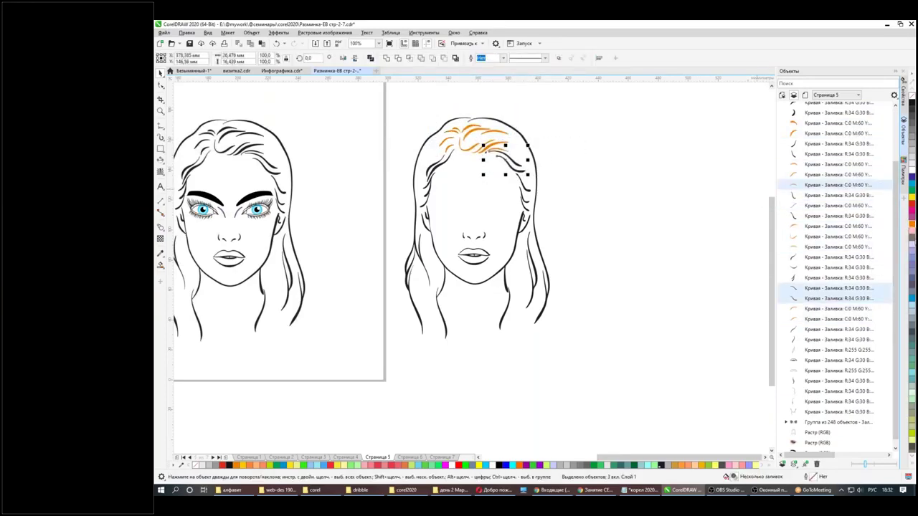
pyautogui.moveTo(403, 138); pyautogui.dragTo(465, 210)
pyautogui.click(912, 216)
pyautogui.click(683, 242)
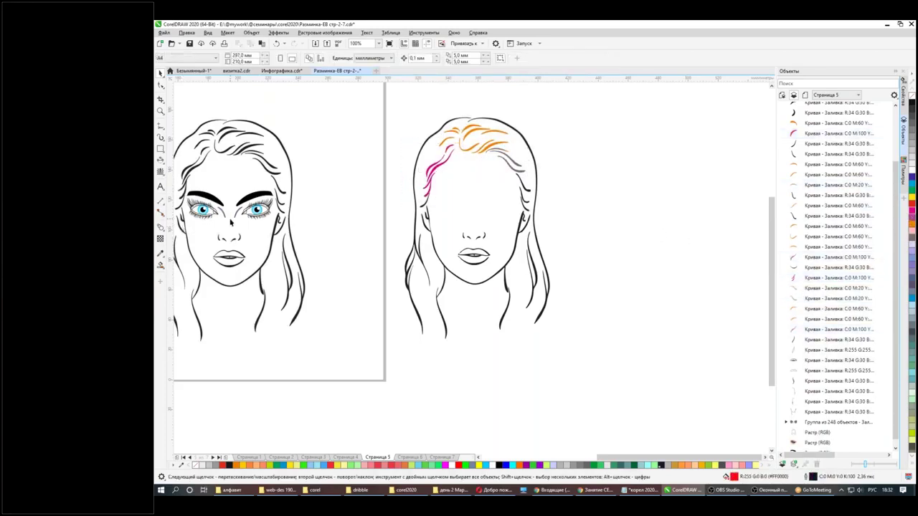
# - Move the eyes and eyebrows group onto the traced face and add copies of the orange strands along its hairline
pyautogui.moveTo(239, 215); pyautogui.dragTo(482, 207)
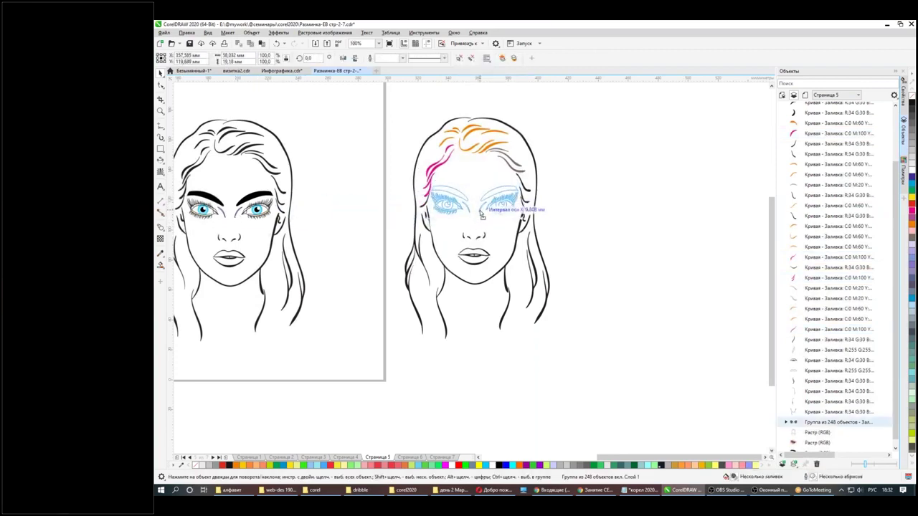
pyautogui.click(619, 221)
pyautogui.click(484, 152)
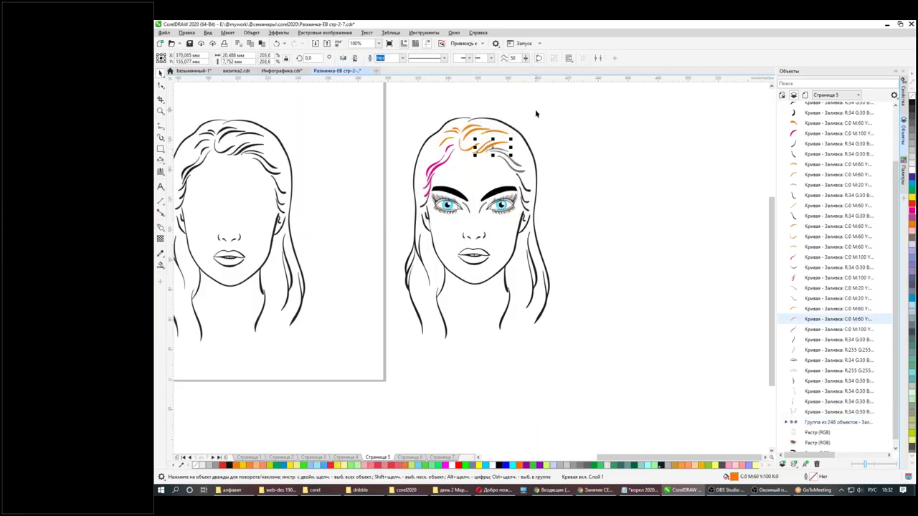
pyautogui.scroll(2, 509, 140)
pyautogui.keyDown('shift'); pyautogui.click(480, 153); pyautogui.keyUp('shift')
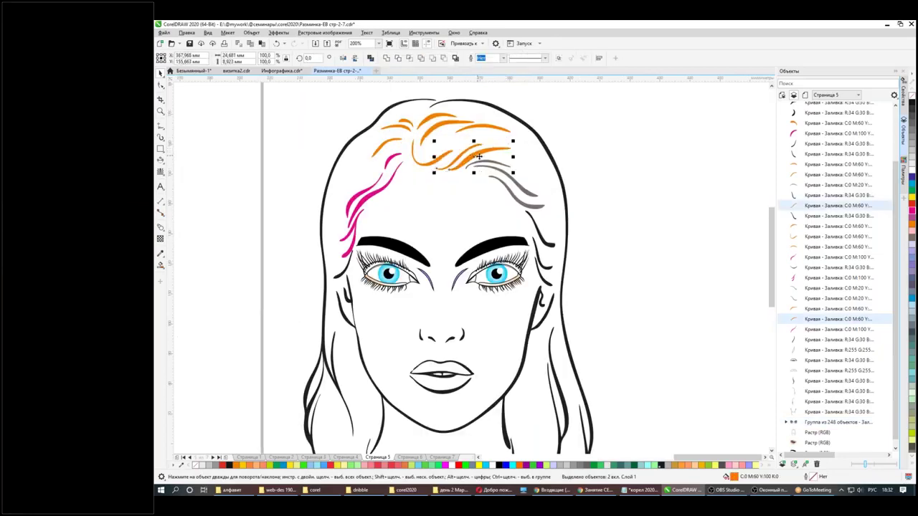
pyautogui.moveTo(481, 153); pyautogui.dragTo(482, 193)
pyautogui.hotkey('ctrl', 'v')
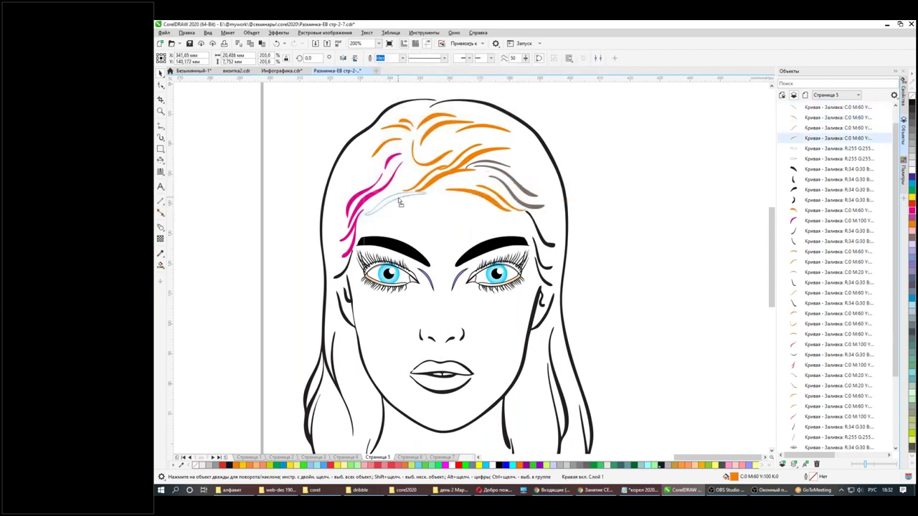
pyautogui.scroll(-2, 425, 203)
pyautogui.click(553, 213)
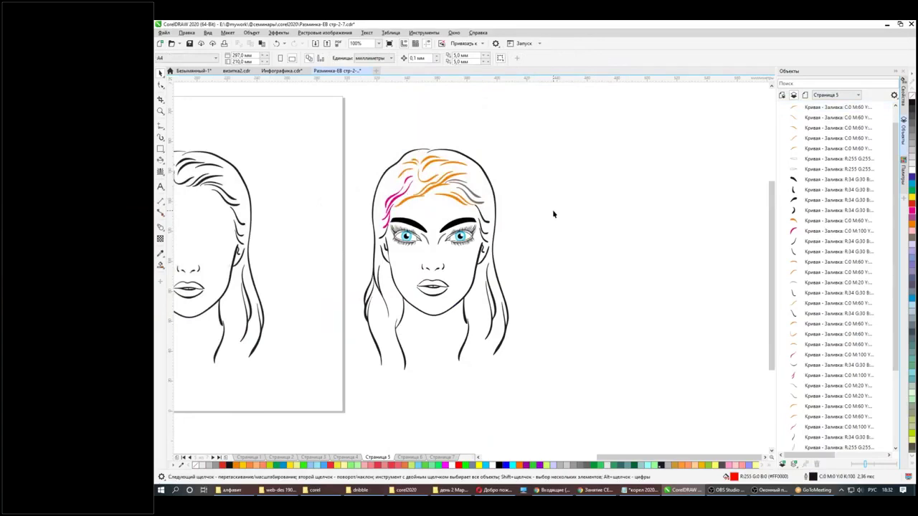
pyautogui.press('h')
pyautogui.moveTo(485, 223); pyautogui.dragTo(655, 206)
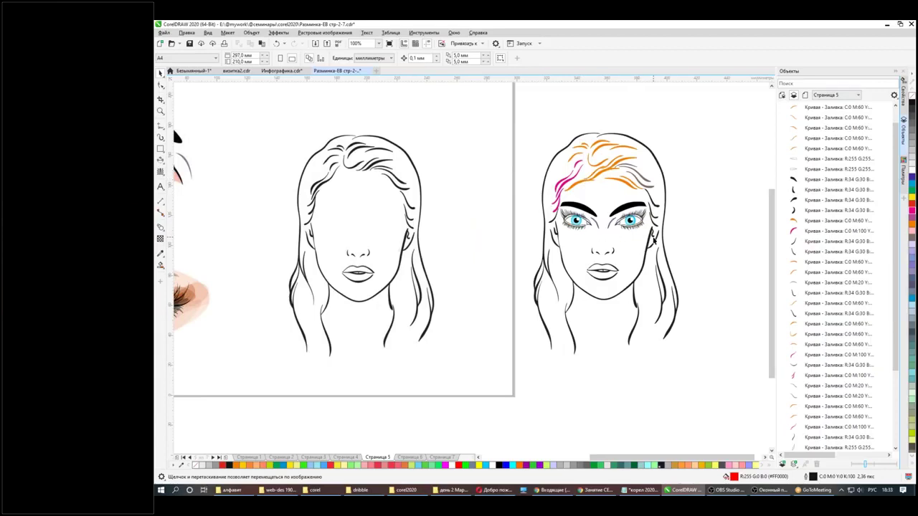
pyautogui.click(611, 269)
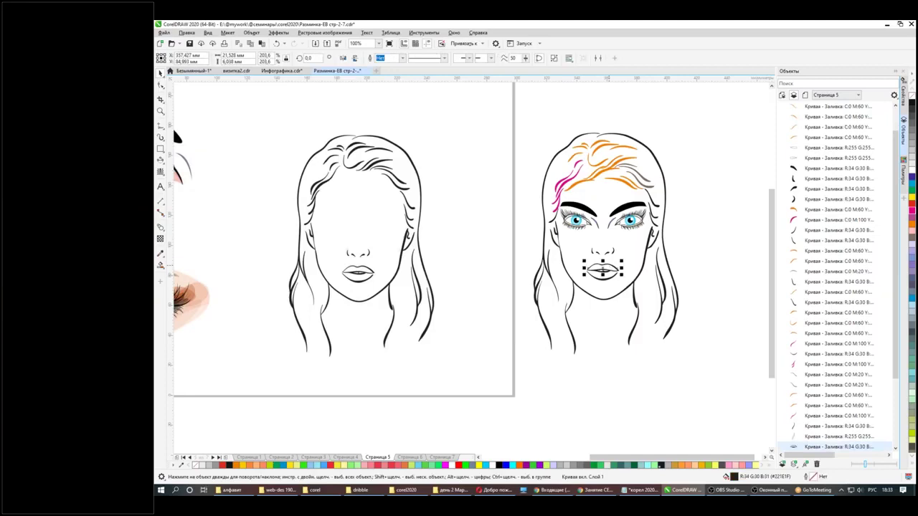
pyautogui.click(711, 189)
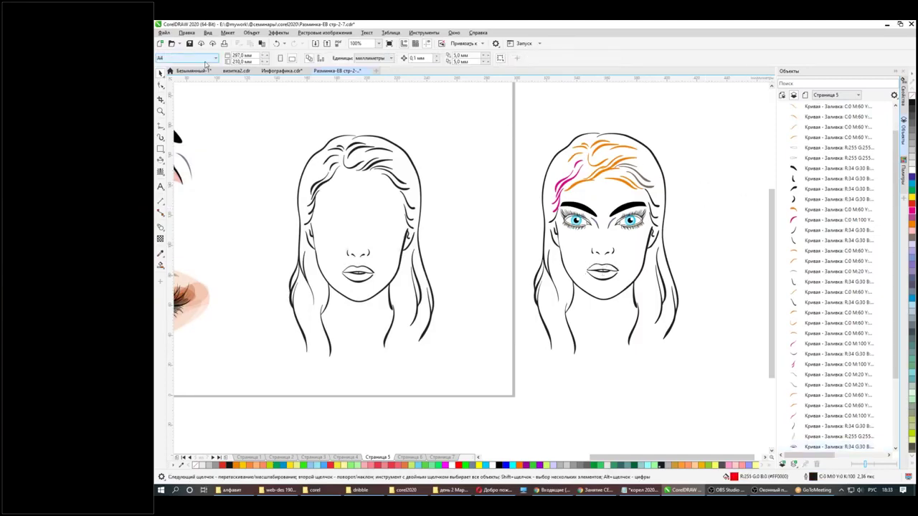
# - Open the АНГЕЛОК.cdr drawing from the corel2020 folder
pyautogui.click(164, 33)
pyautogui.click(185, 62)
pyautogui.click(333, 140)
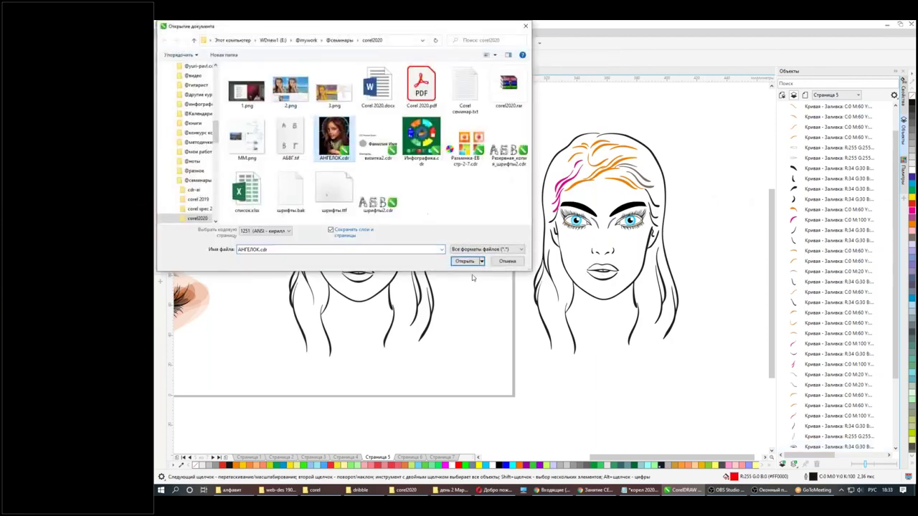
pyautogui.click(465, 261)
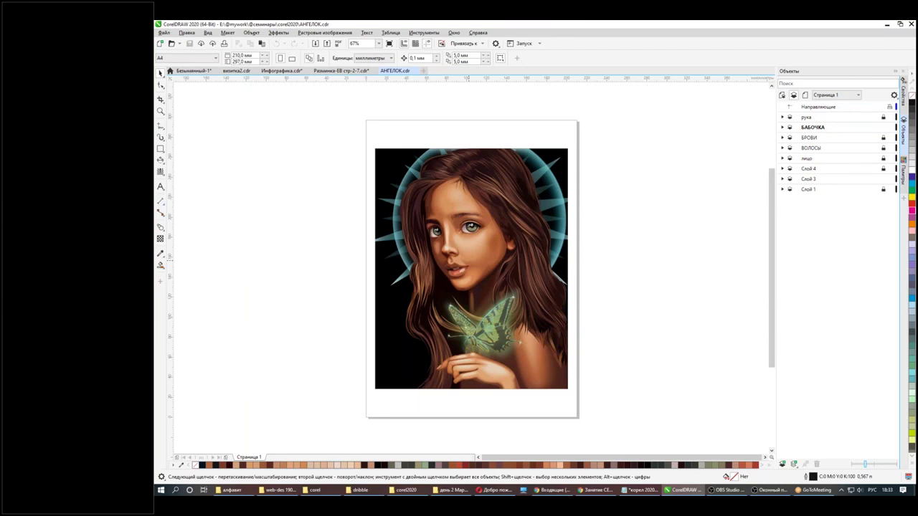
# - Display the girl's portrait in Wireframe (Каркас) view and examine the curves that build up the face
pyautogui.click(207, 33)
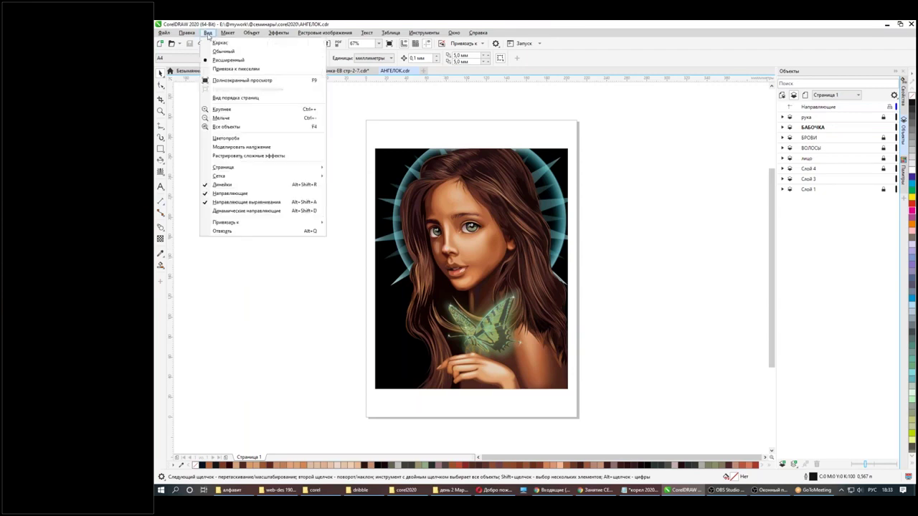
pyautogui.click(221, 43)
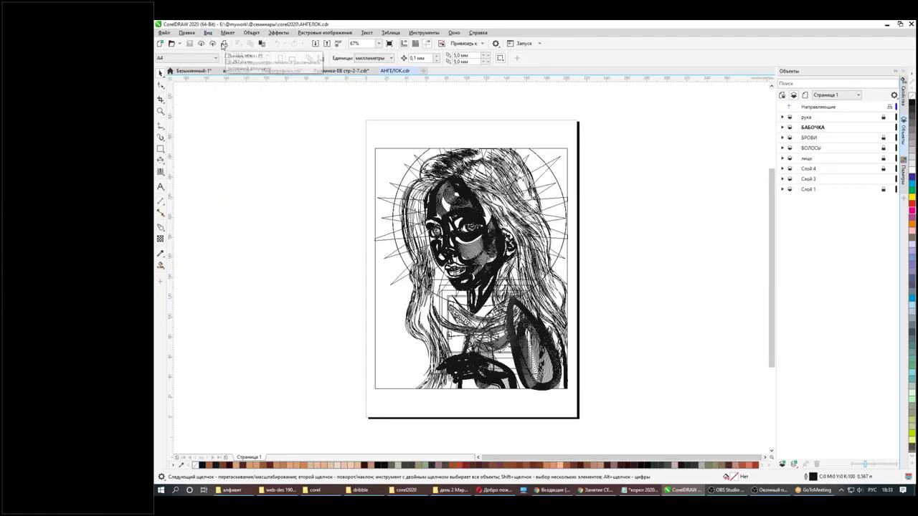
pyautogui.scroll(5, 459, 208)
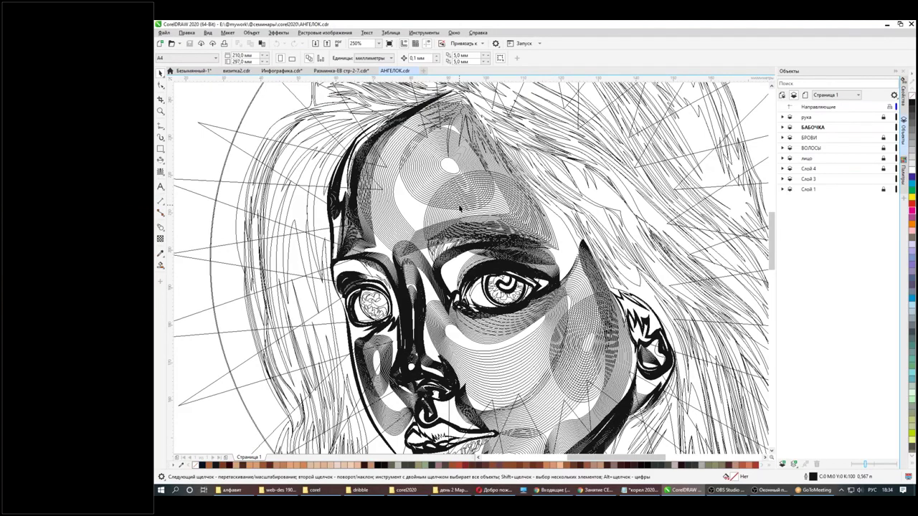
# - Return the portrait to Enhanced (Расширенный) view
pyautogui.click(207, 33)
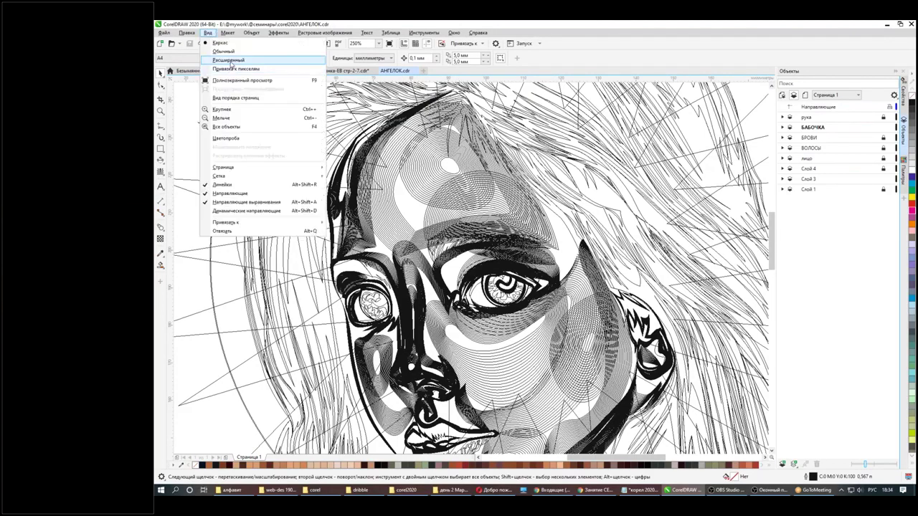
pyautogui.click(230, 61)
pyautogui.scroll(-2, 435, 259)
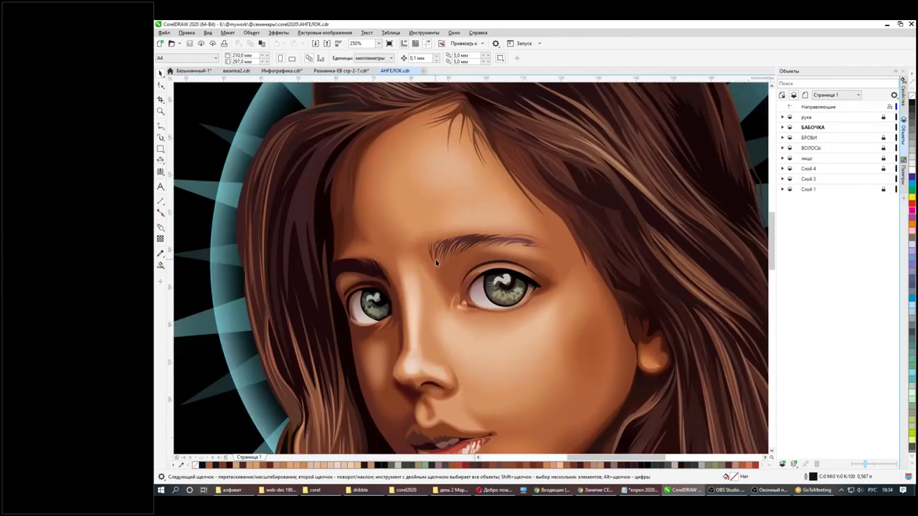
pyautogui.scroll(-2, 442, 258)
pyautogui.click(469, 238)
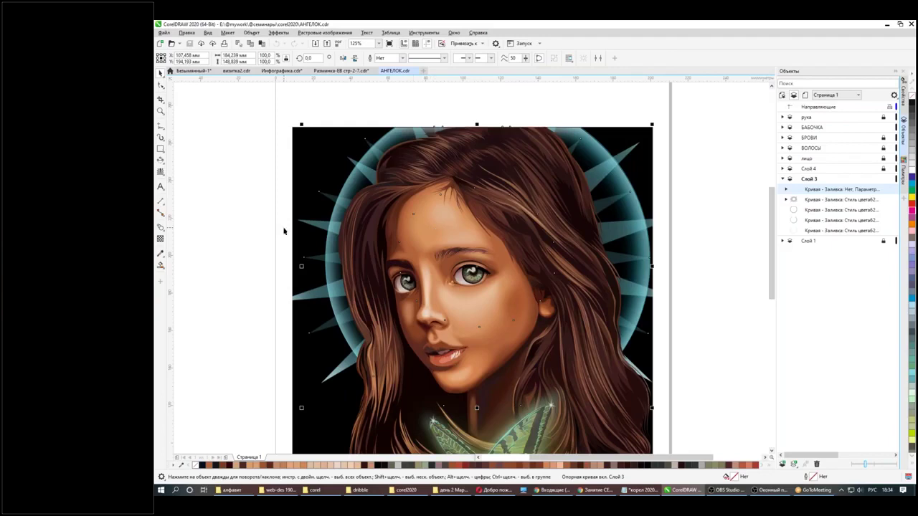
pyautogui.click(286, 231)
pyautogui.scroll(-6, 462, 256)
pyautogui.scroll(2, 469, 263)
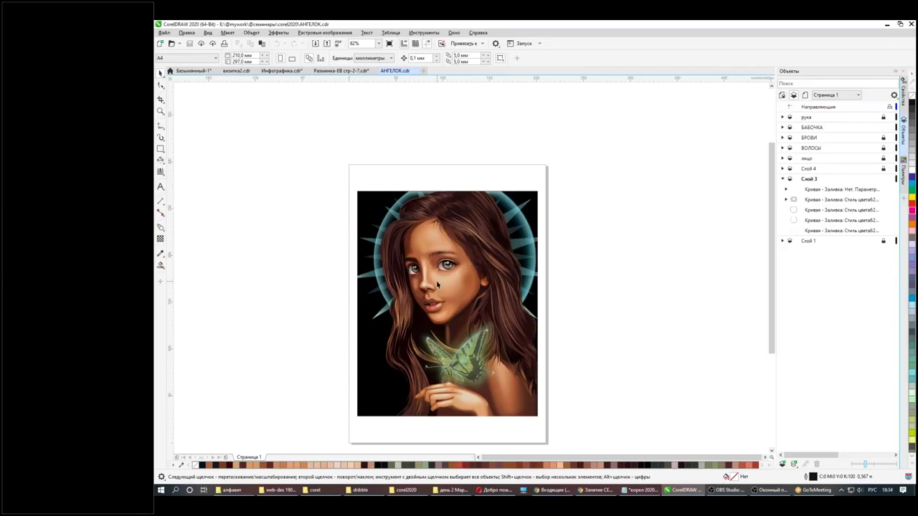
pyautogui.scroll(2, 442, 284)
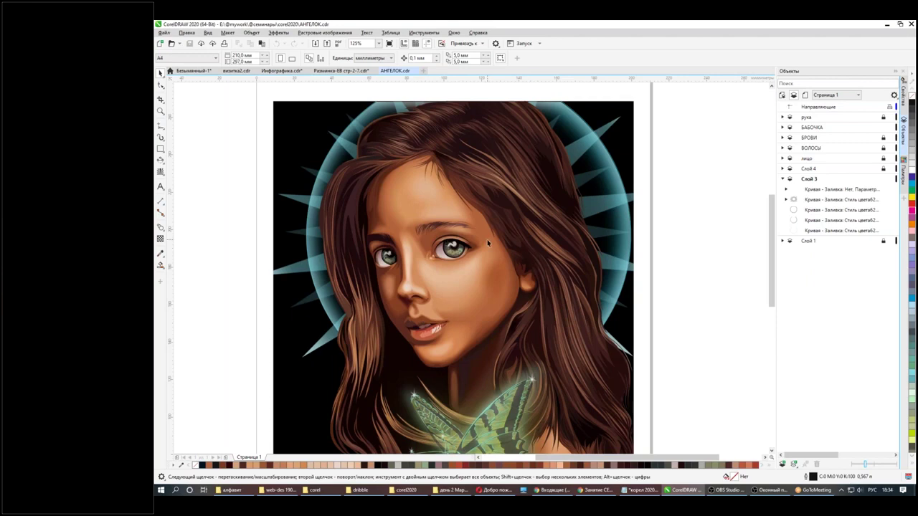
pyautogui.scroll(-2, 487, 239)
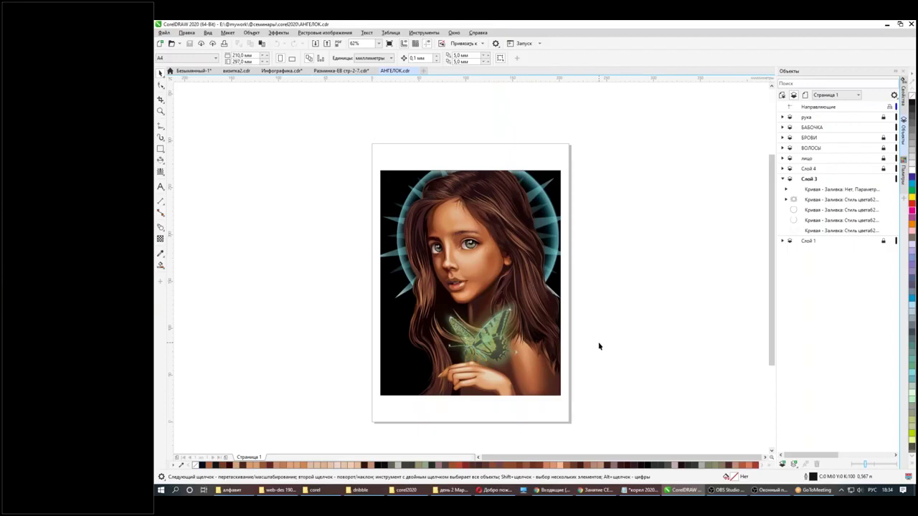
# - Capture the portrait artwork as a screen snip and try a normal paste into the drawing
pyautogui.press('super+shift+s')
pyautogui.moveTo(378, 167); pyautogui.dragTo(564, 406)
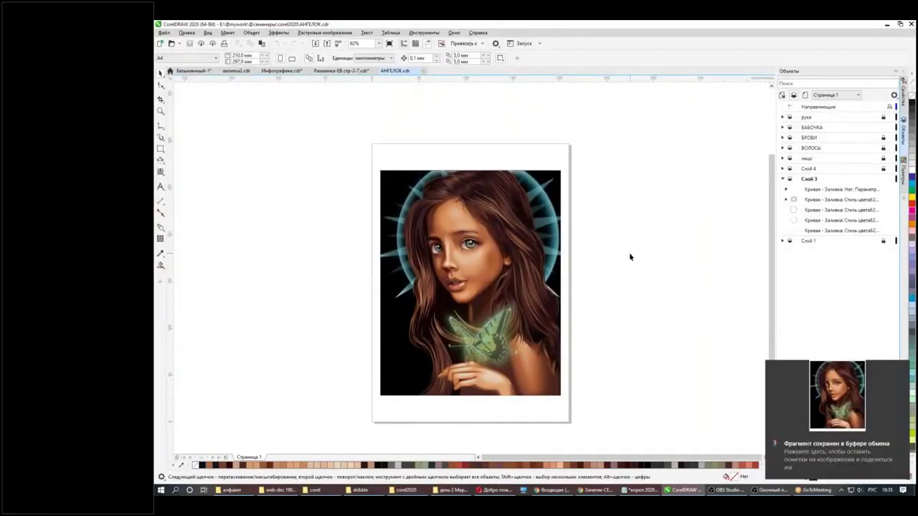
pyautogui.hotkey('ctrl', 'v')
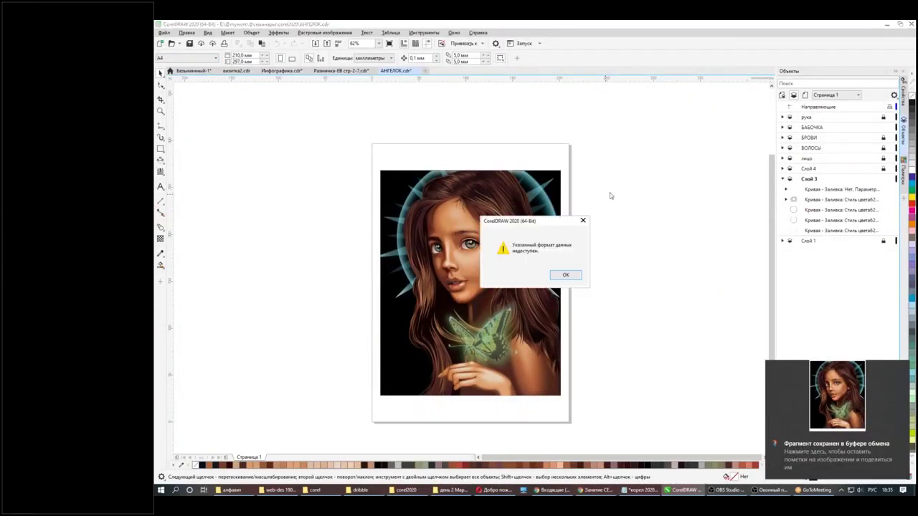
pyautogui.click(554, 282)
# - Paste the captured snip with Paste Special as a bitmap (Точечный рисунок) and move it beside the page
pyautogui.click(186, 33)
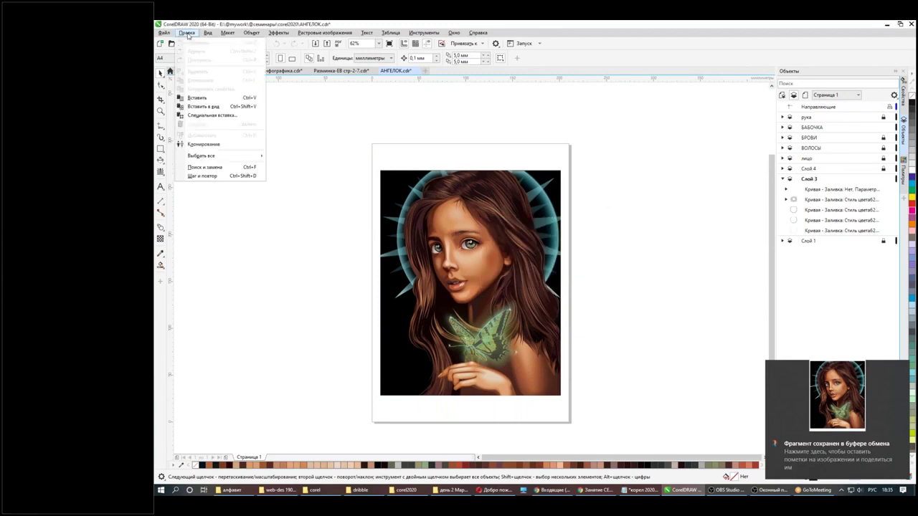
pyautogui.click(211, 114)
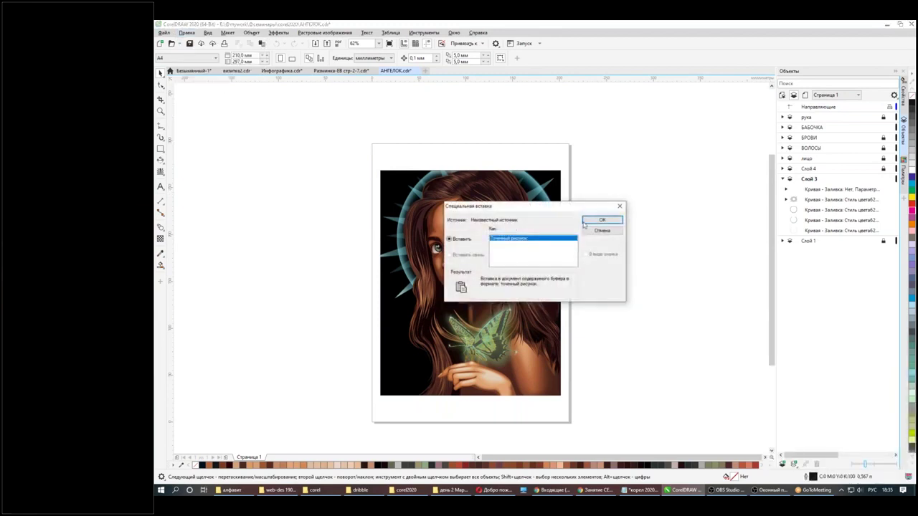
pyautogui.click(586, 223)
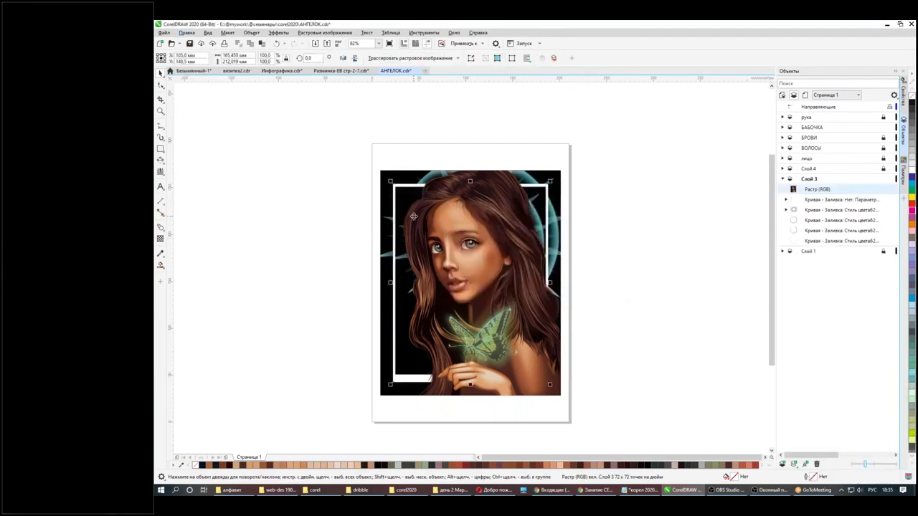
pyautogui.moveTo(477, 226); pyautogui.dragTo(682, 212)
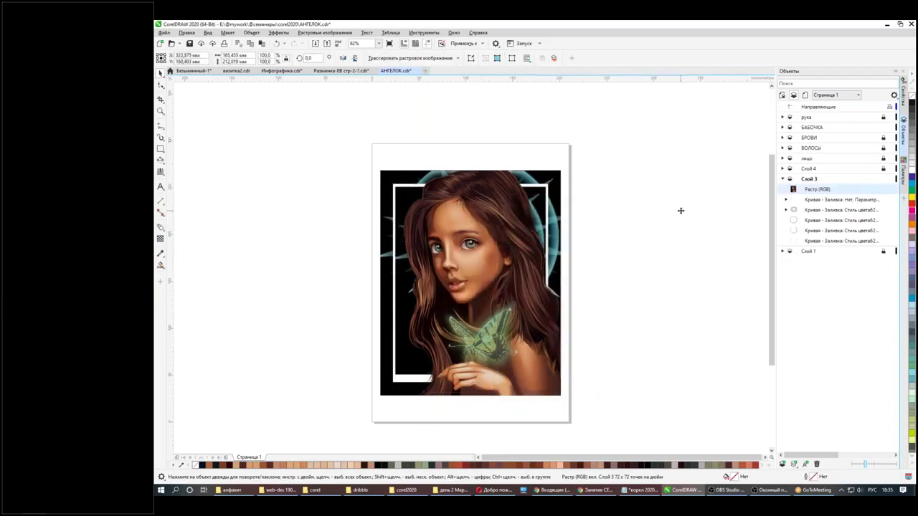
# - Compare the pasted bitmap with the vector portrait side by side, and select the bitmap
pyautogui.scroll(3, 677, 235)
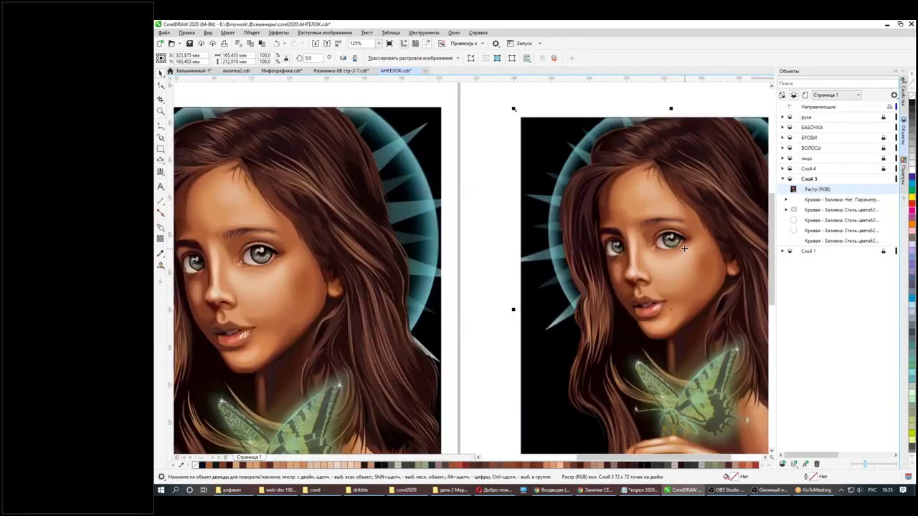
pyautogui.press('h')
pyautogui.moveTo(685, 248); pyautogui.dragTo(504, 235)
pyautogui.scroll(-3, 504, 235)
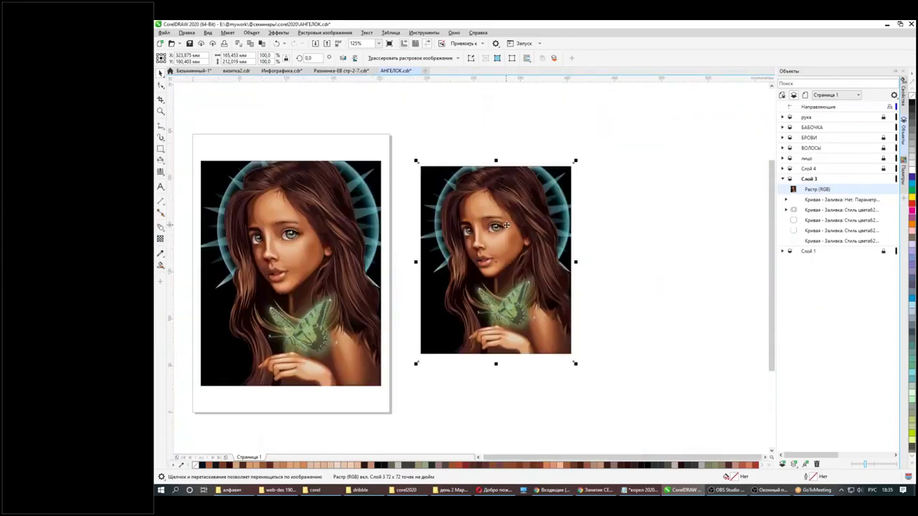
pyautogui.press('space')
pyautogui.click(302, 237)
pyautogui.click(579, 241)
pyautogui.click(527, 251)
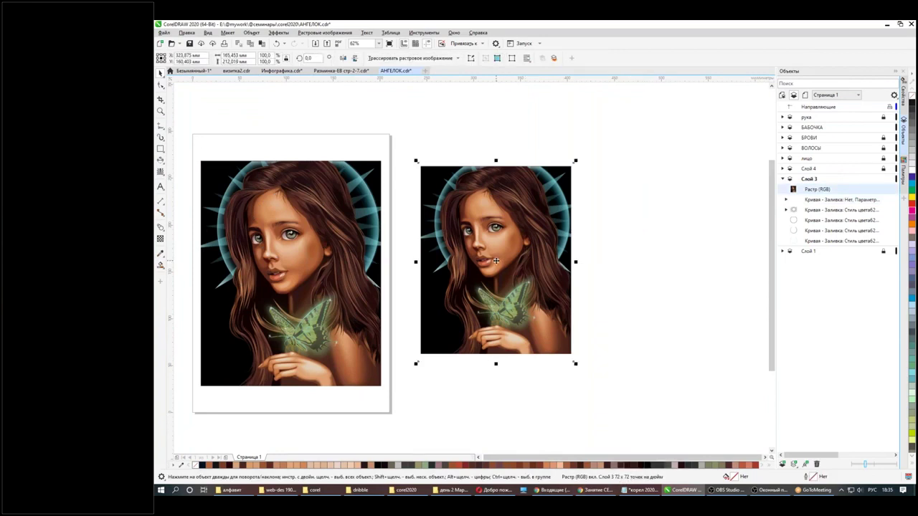
# - Zoom in on the bitmap portrait, open the creative Art Style effect (Художественный стиль) for it, and move the effect's dialog clear of the image
pyautogui.hotkey('shift', 'F2')
pyautogui.press('h')
pyautogui.moveTo(594, 259); pyautogui.dragTo(461, 266)
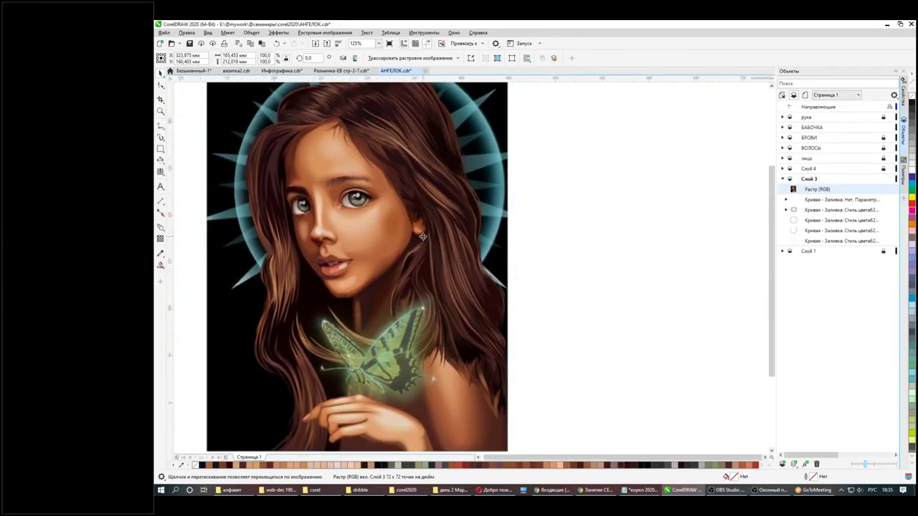
pyautogui.scroll(-1, 423, 236)
pyautogui.scroll(1, 439, 234)
pyautogui.press('space')
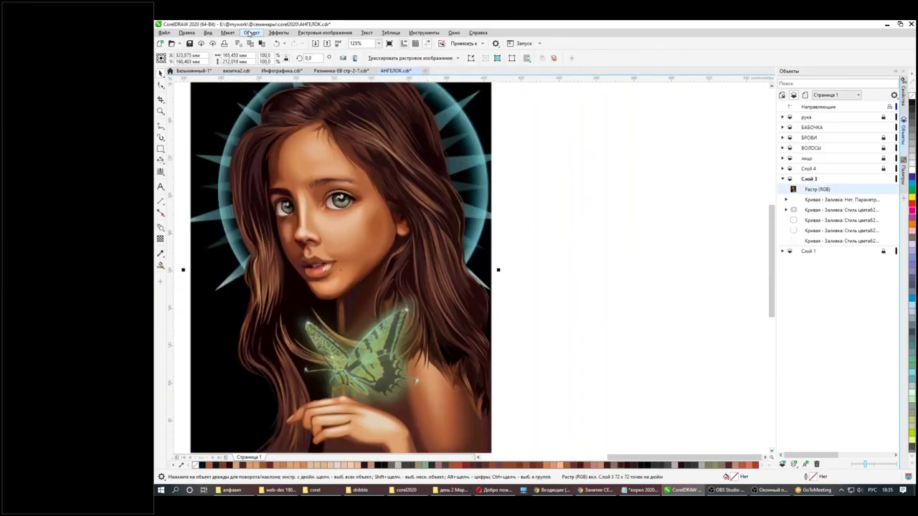
pyautogui.click(279, 33)
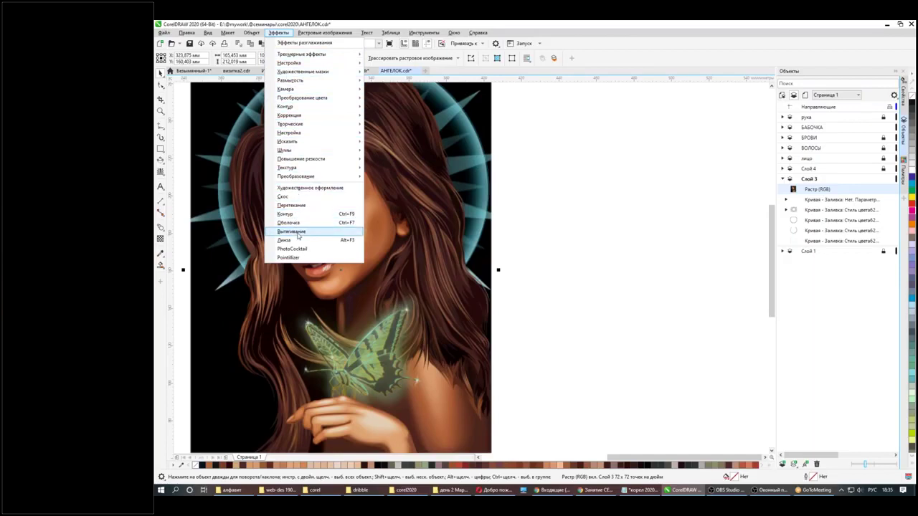
pyautogui.moveTo(307, 154)
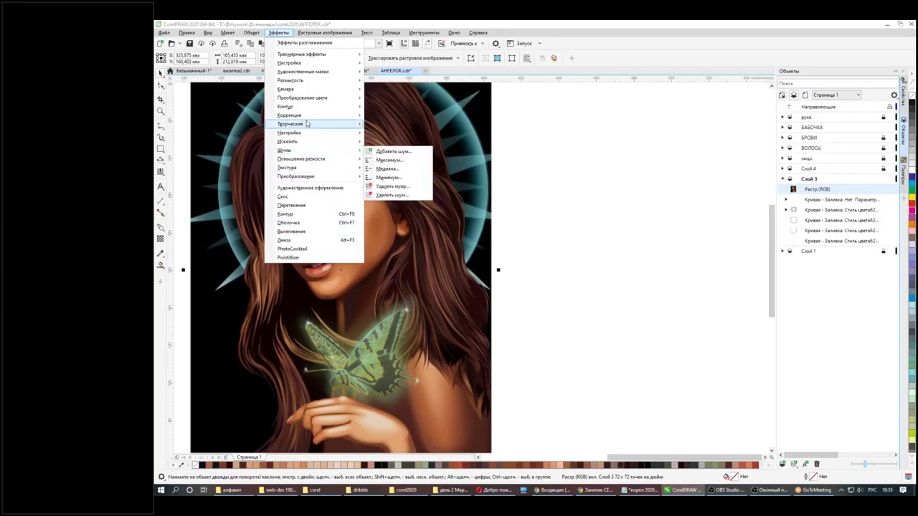
pyautogui.moveTo(307, 124)
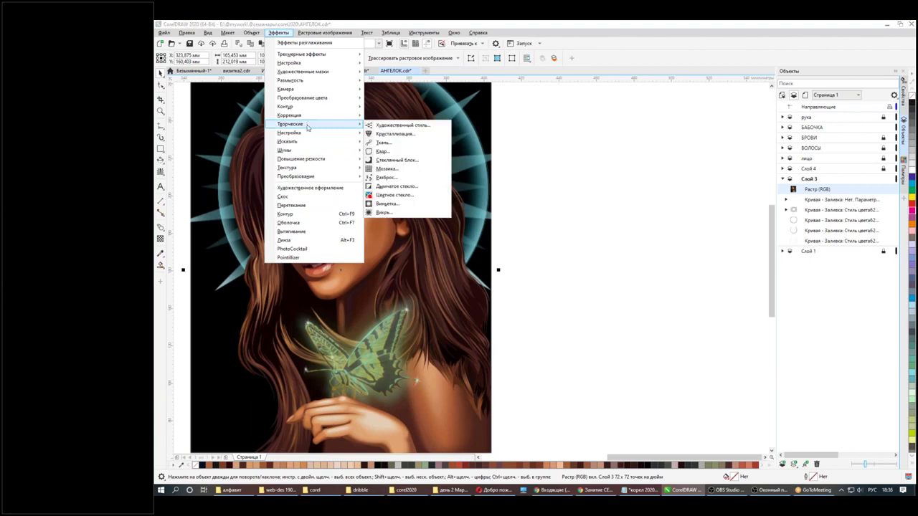
pyautogui.click(427, 127)
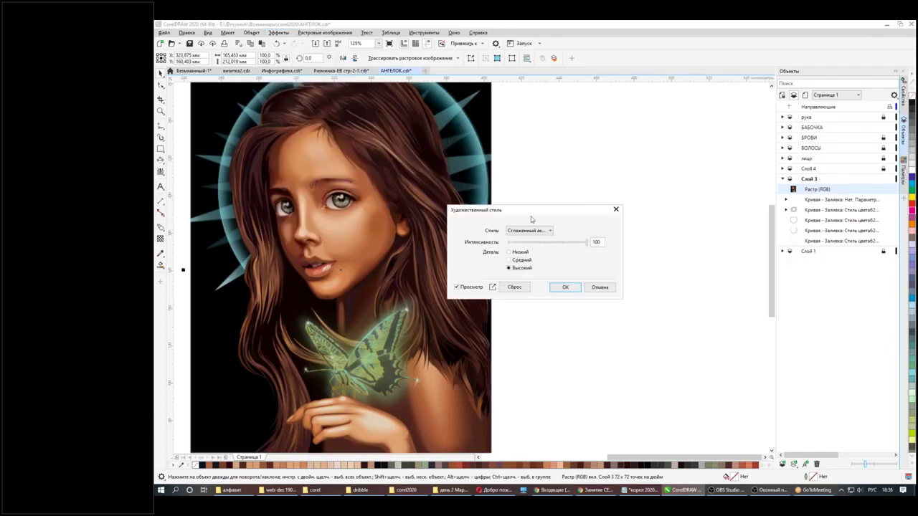
pyautogui.moveTo(533, 211); pyautogui.dragTo(642, 140)
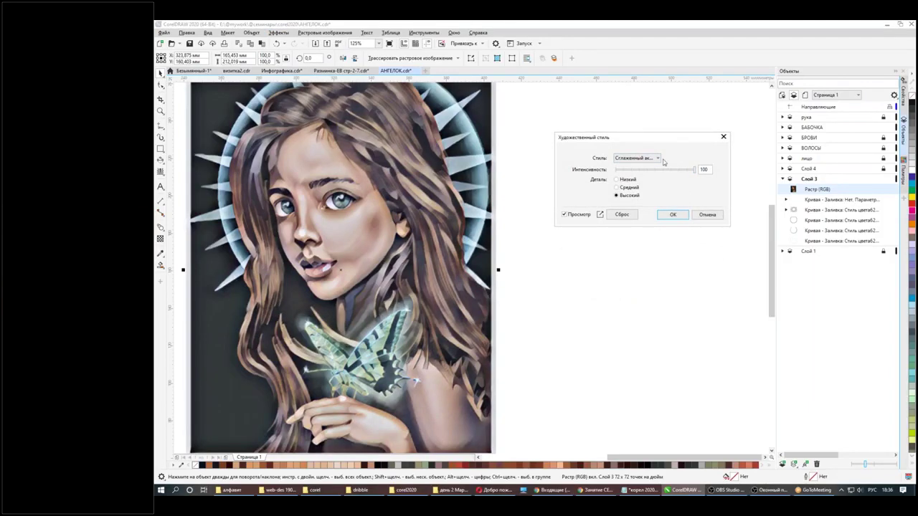
# - Preview the art styles Зернистый, Графитовый and Розовая пастель in turn on the bitmap portrait
pyautogui.click(657, 159)
pyautogui.click(637, 176)
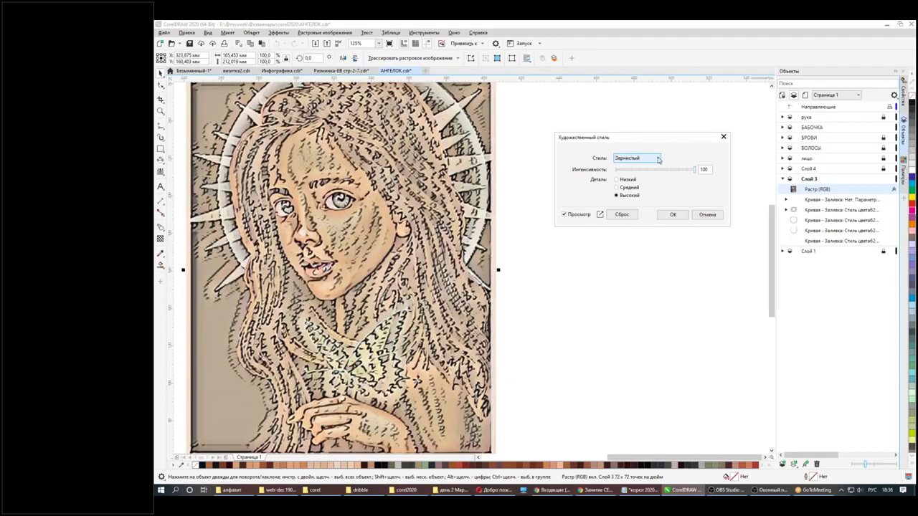
pyautogui.click(658, 159)
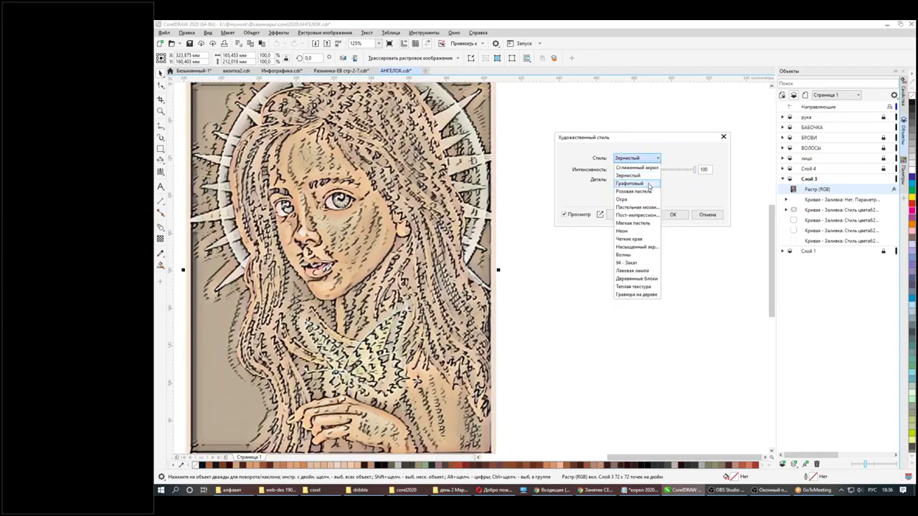
pyautogui.click(650, 185)
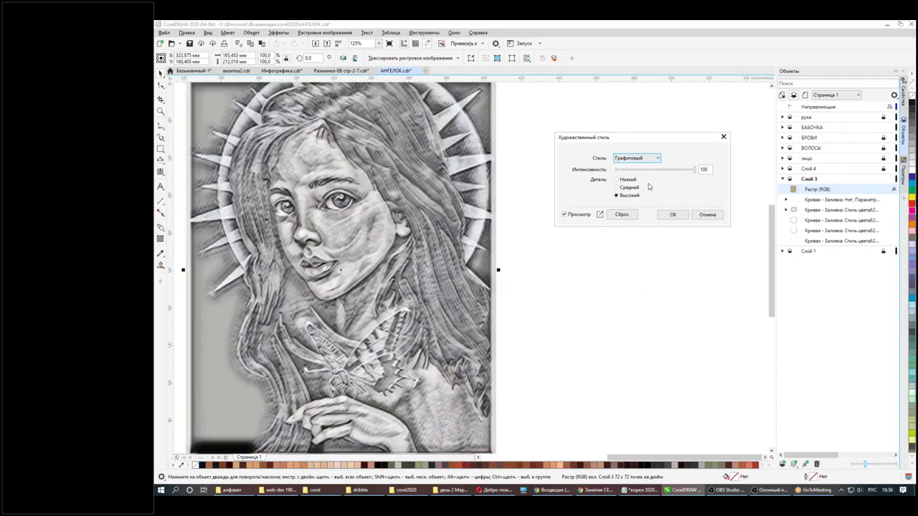
pyautogui.click(658, 158)
pyautogui.click(649, 193)
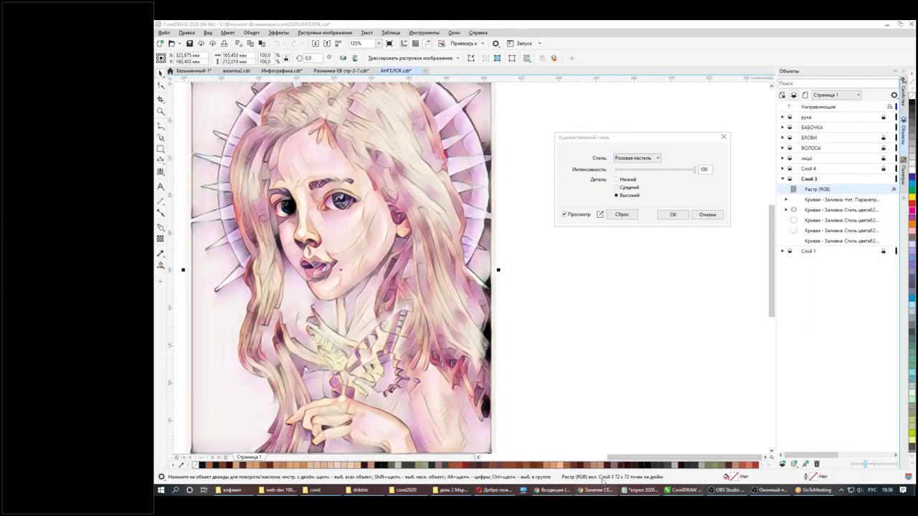
# - Preview the art styles Охра, Пастельная мозаика and Пост-импрессионизм in turn on the bitmap portrait
pyautogui.click(641, 158)
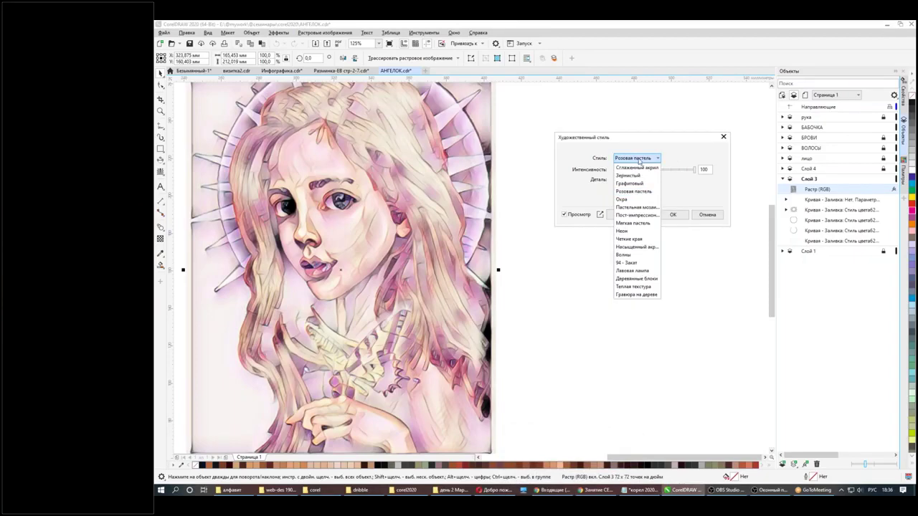
pyautogui.click(622, 199)
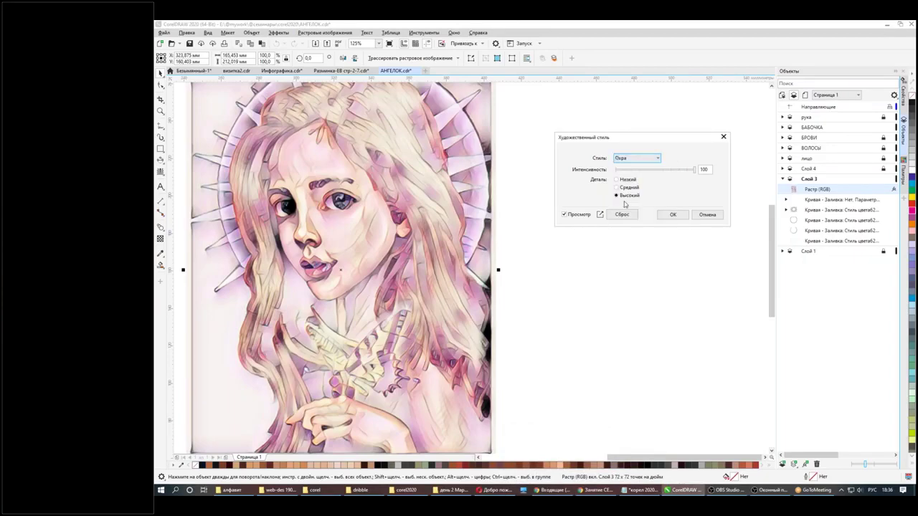
pyautogui.click(637, 159)
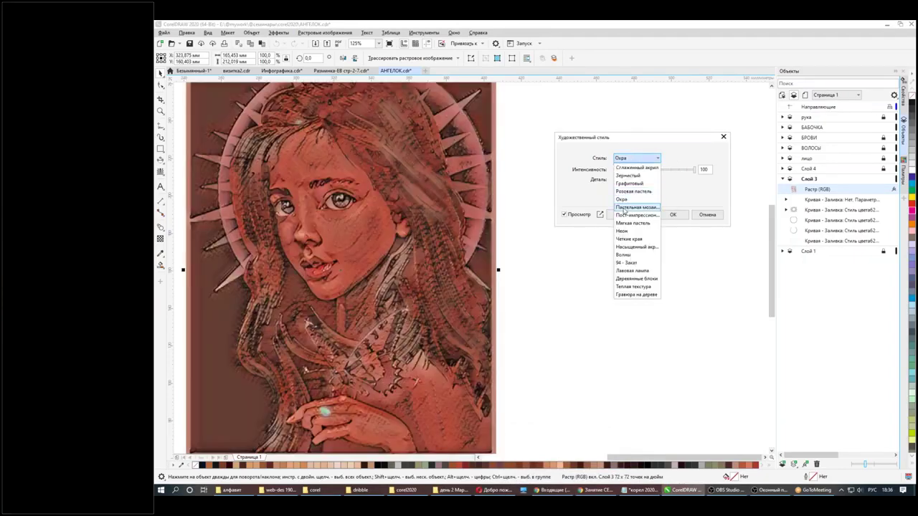
pyautogui.click(625, 209)
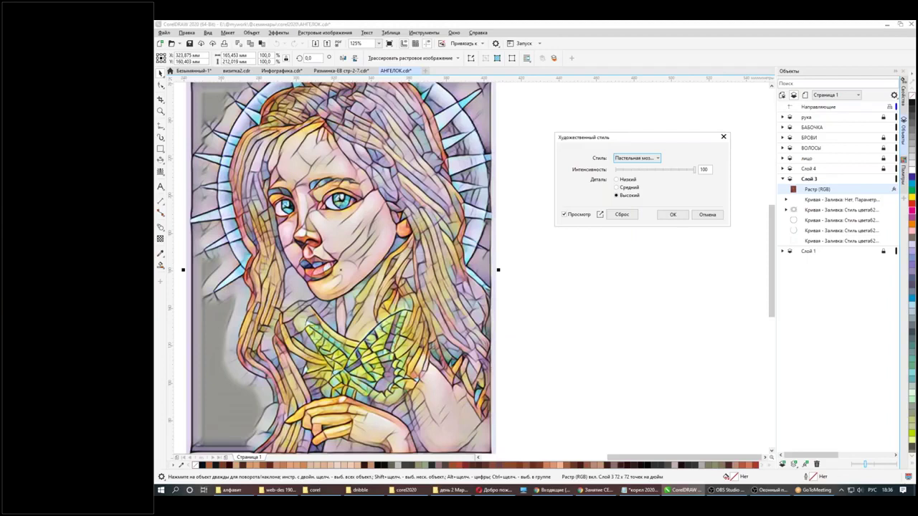
pyautogui.click(641, 159)
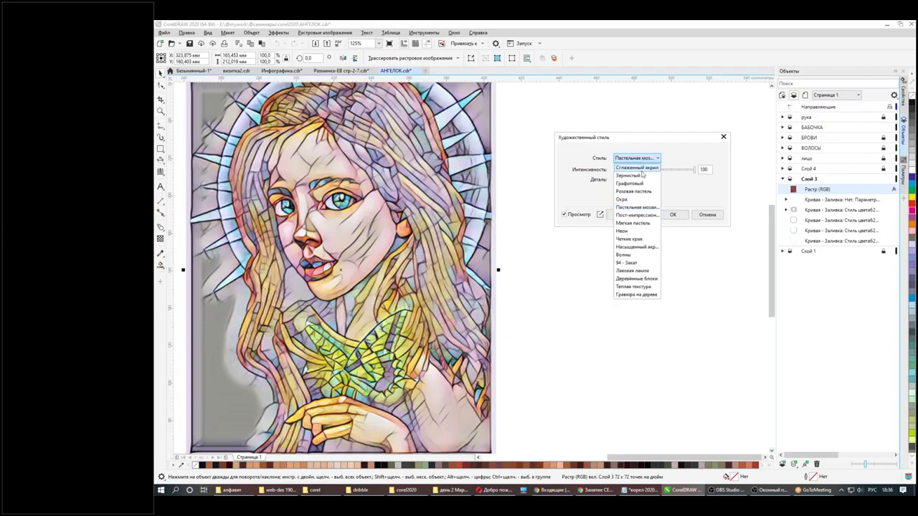
pyautogui.click(637, 215)
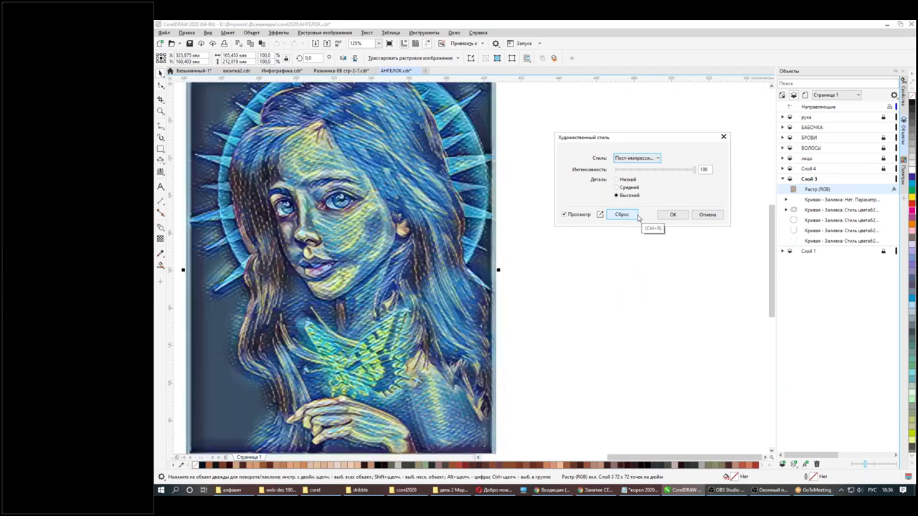
# - Apply the Мягкая пастель art style in the preview and compare it with the original portrait by switching the preview off and on
pyautogui.click(630, 161)
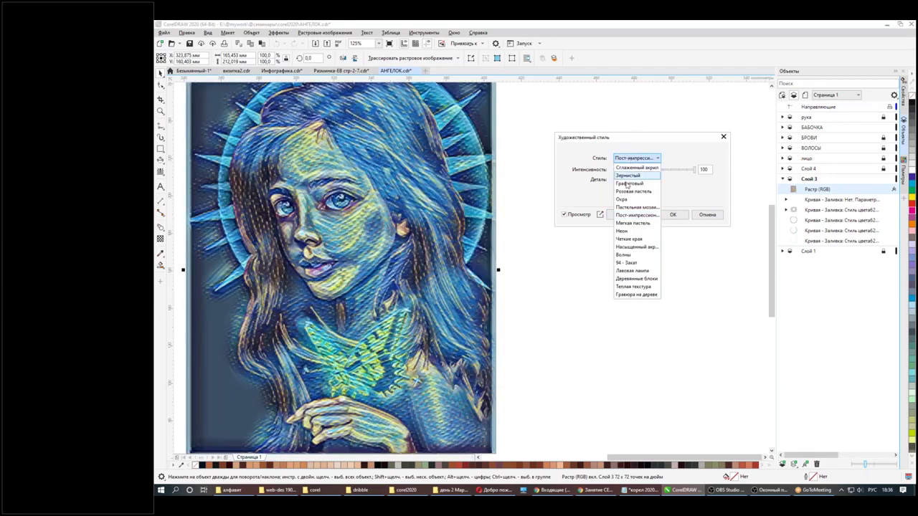
pyautogui.click(627, 227)
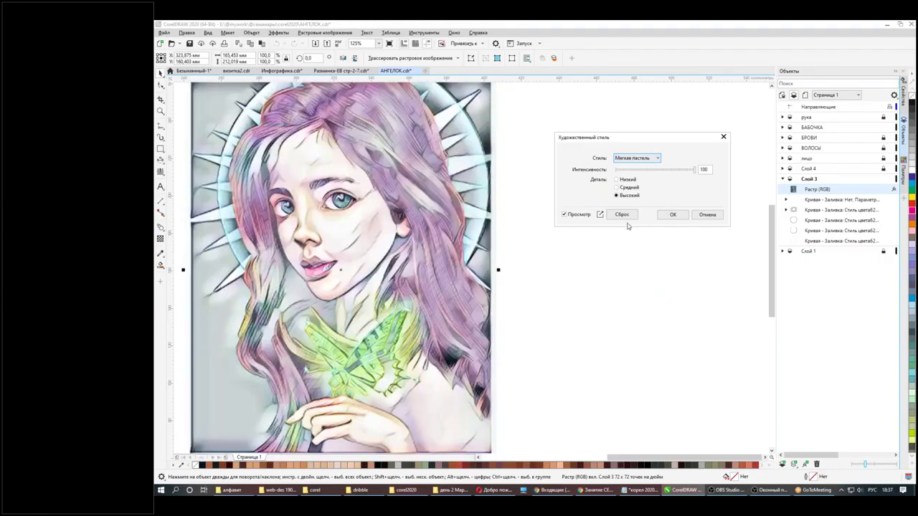
pyautogui.click(576, 215)
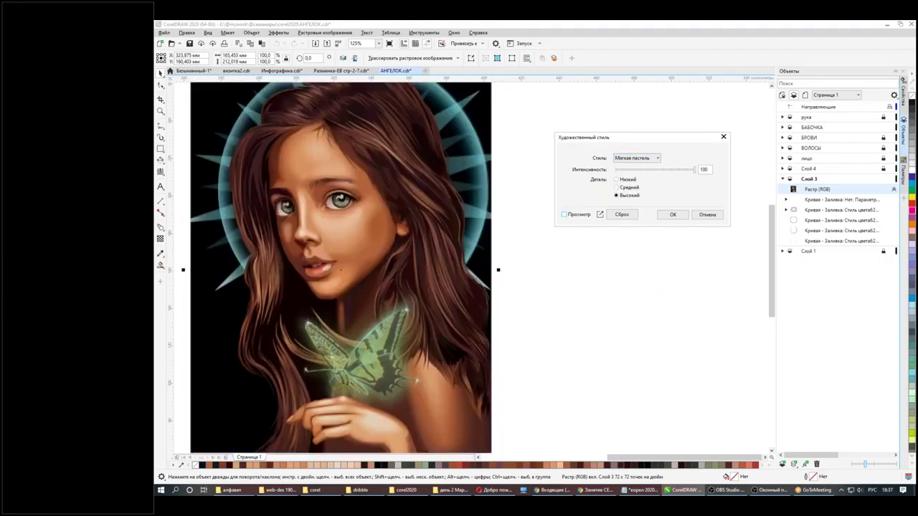
pyautogui.click(575, 214)
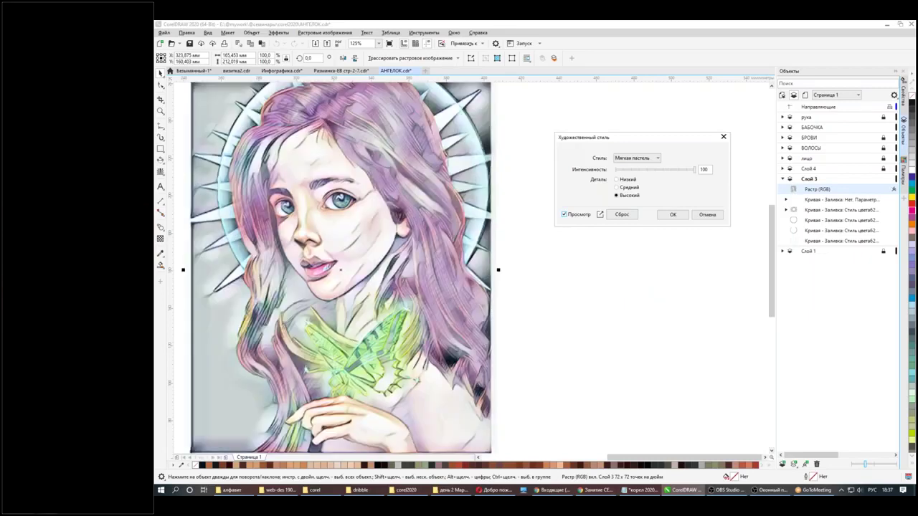
# - Try the Неон art style on the portrait and compare it with the original by turning the preview off and back on
pyautogui.click(630, 158)
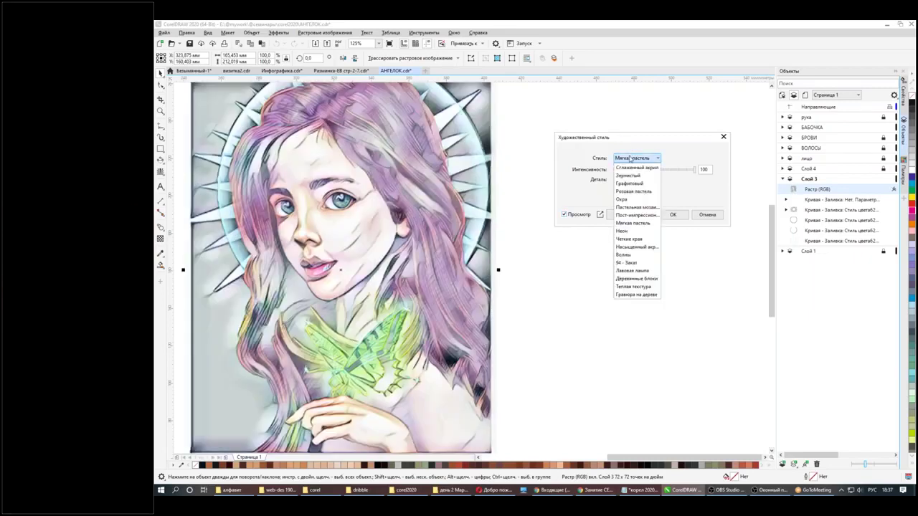
pyautogui.click(623, 231)
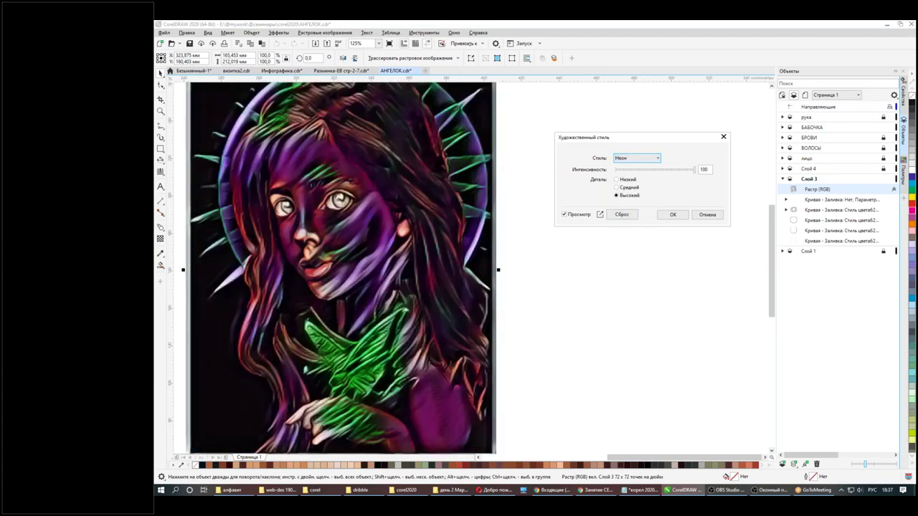
pyautogui.click(583, 216)
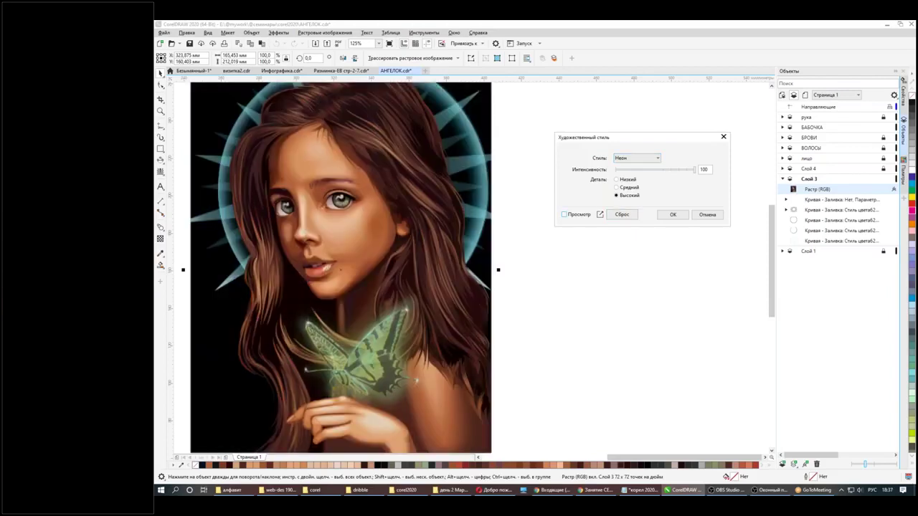
pyautogui.click(578, 215)
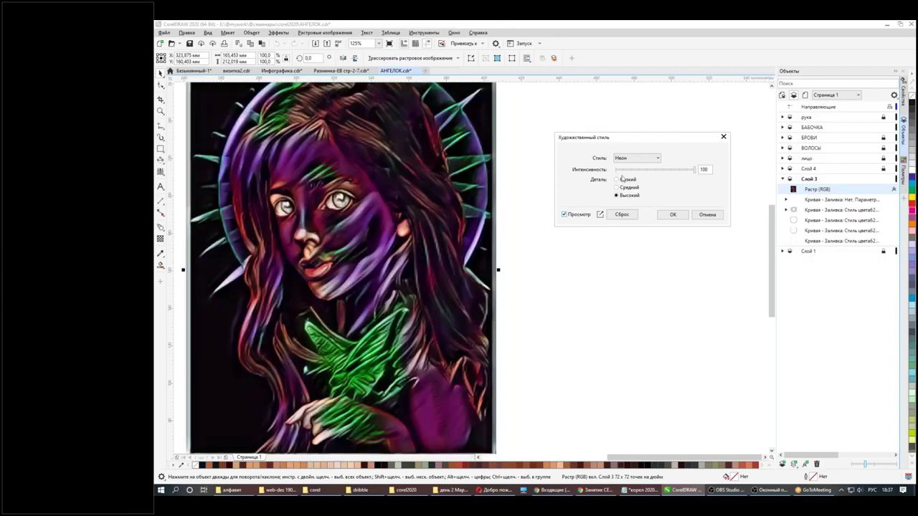
# - Preview the art styles Четкие края, Насыщенный акрил and Волны in turn on the bitmap portrait
pyautogui.click(637, 159)
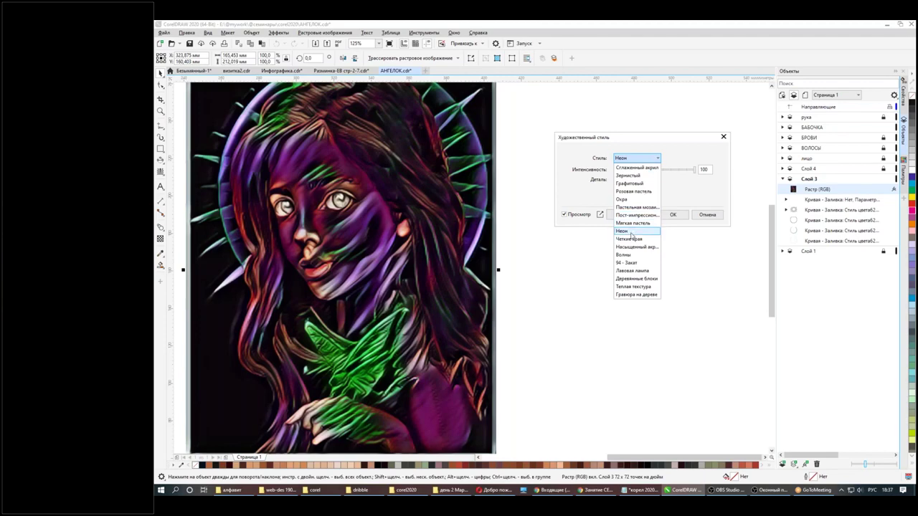
pyautogui.click(630, 238)
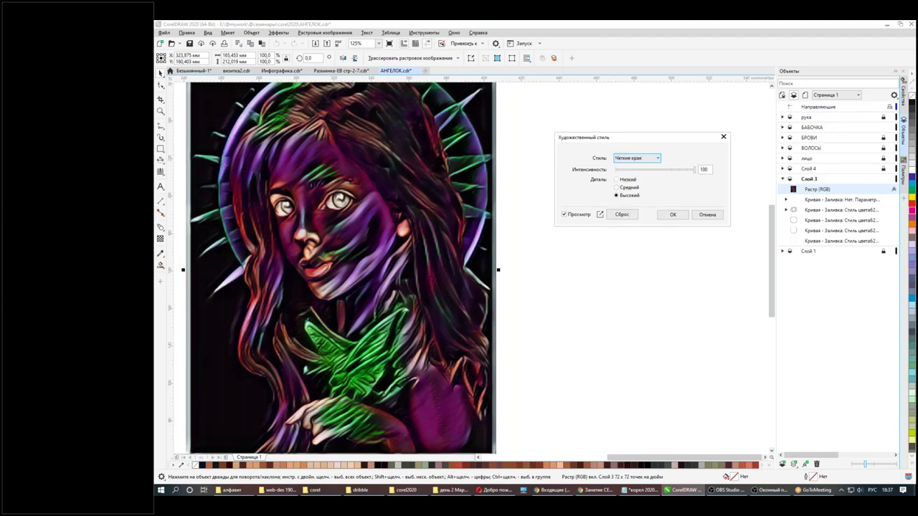
pyautogui.click(640, 161)
pyautogui.click(631, 247)
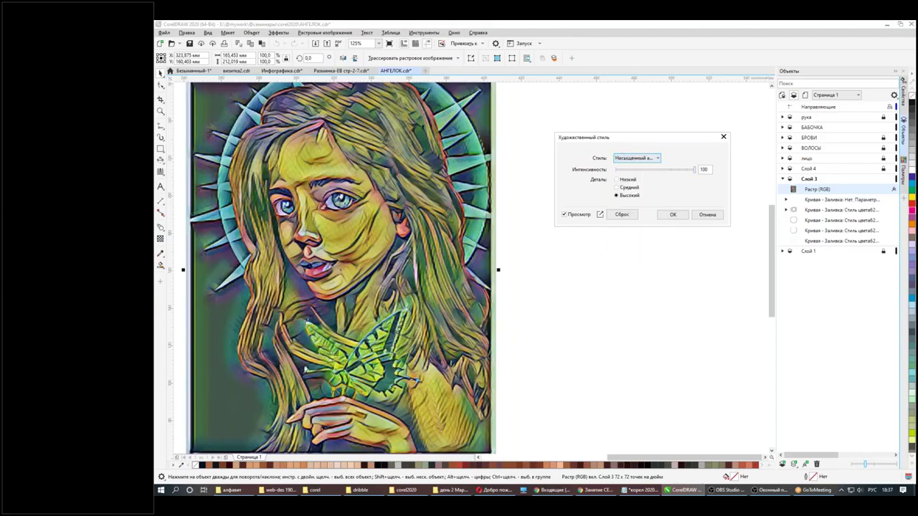
pyautogui.click(636, 159)
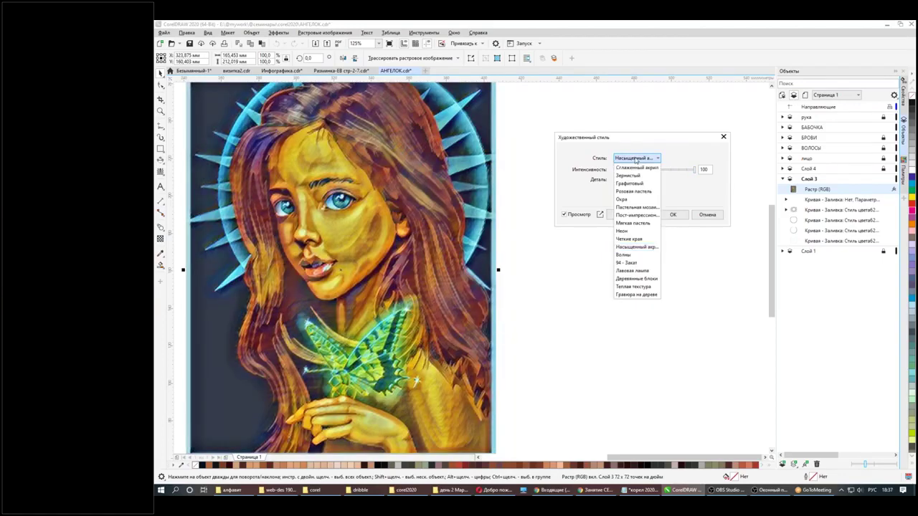
pyautogui.click(624, 254)
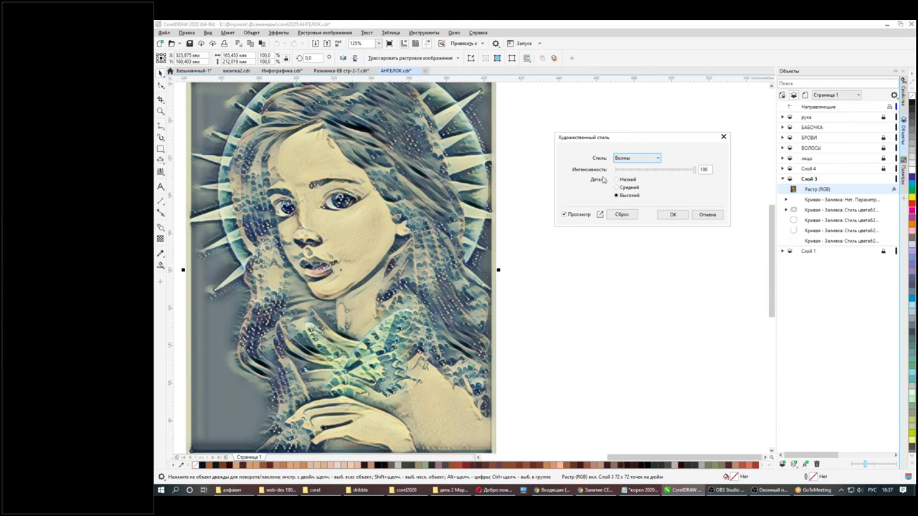
# - Try the 94 - Закат art style and compare it with the original portrait by toggling the preview
pyautogui.click(637, 159)
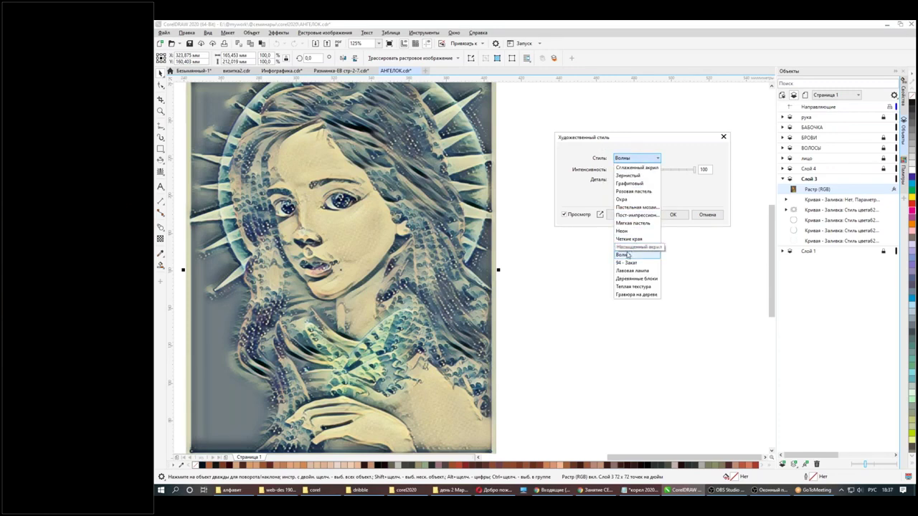
pyautogui.click(626, 262)
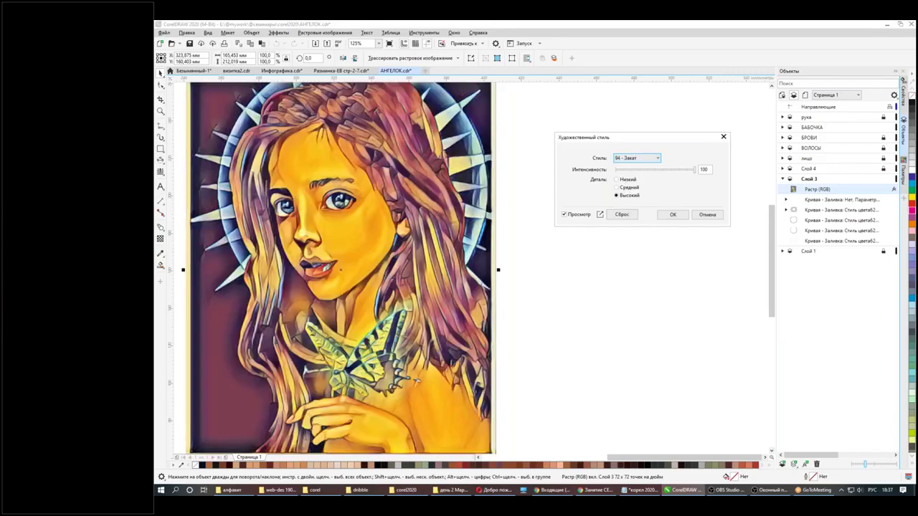
pyautogui.click(578, 215)
pyautogui.click(579, 215)
# - Try the Лавовая лампа and Деревянные блоки art styles on the portrait, comparing the latter with the original by toggling the preview
pyautogui.click(648, 158)
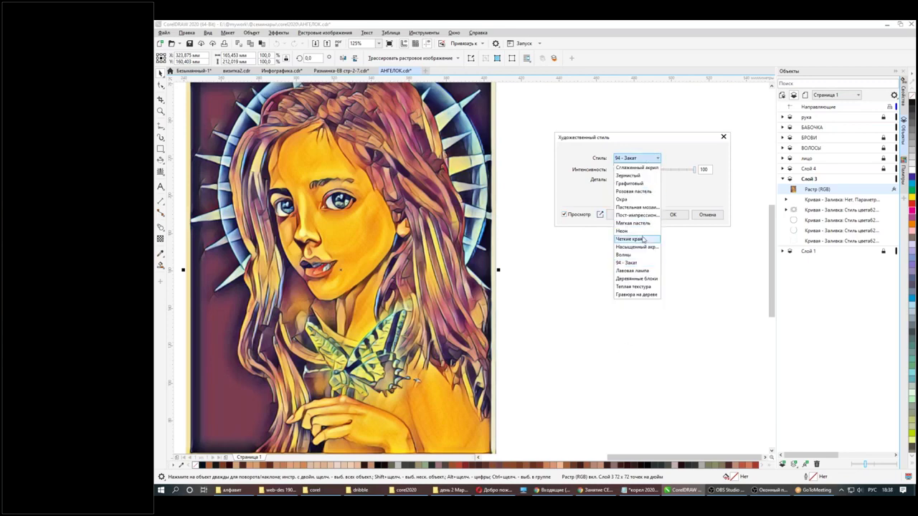
pyautogui.click(640, 271)
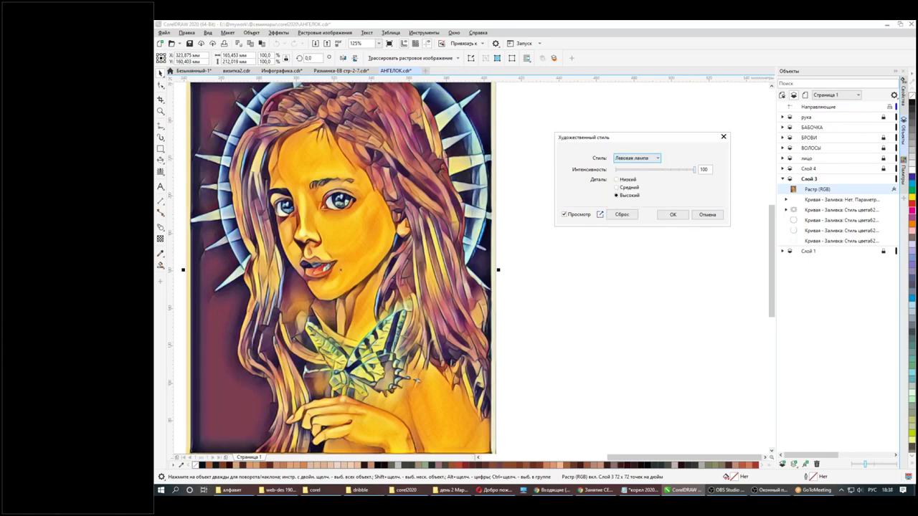
pyautogui.click(654, 158)
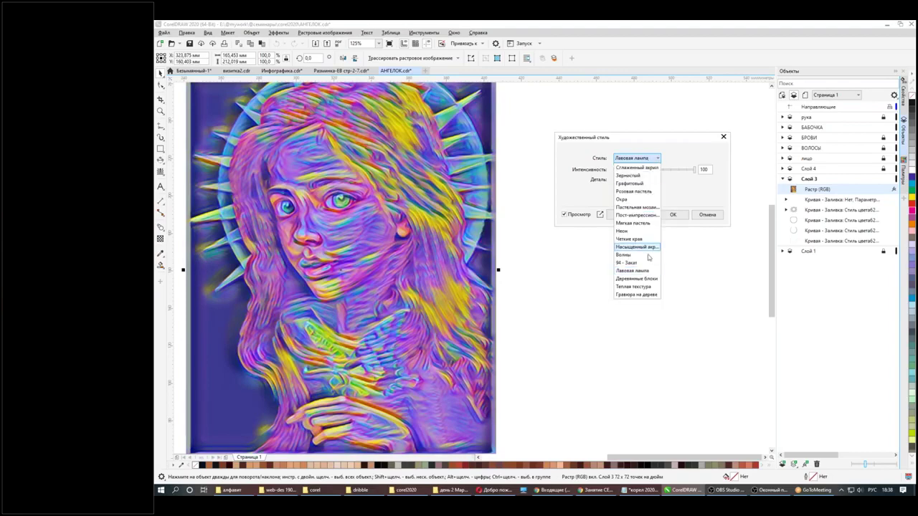
pyautogui.click(645, 278)
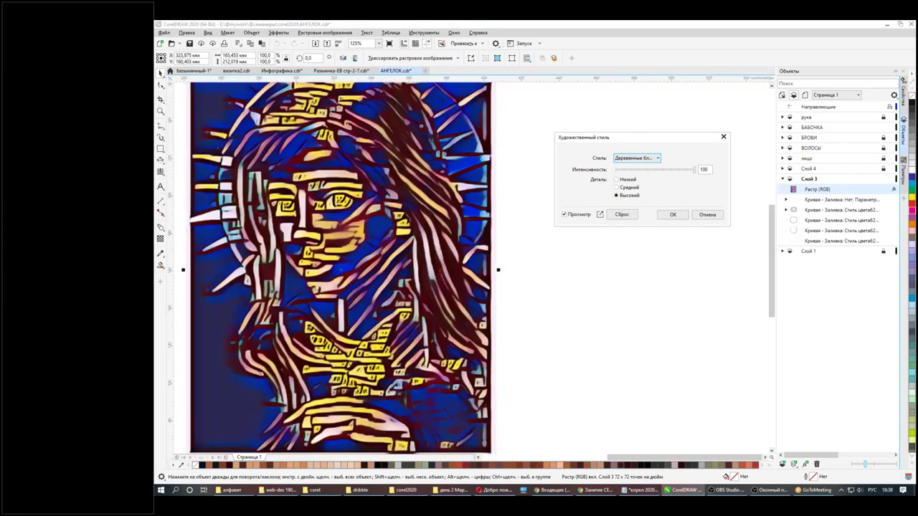
pyautogui.click(564, 215)
pyautogui.click(564, 214)
# - Try the Теплая текстура and Гравюра на дереве art styles, compare the latter with the original portrait, and cancel the effect
pyautogui.click(657, 156)
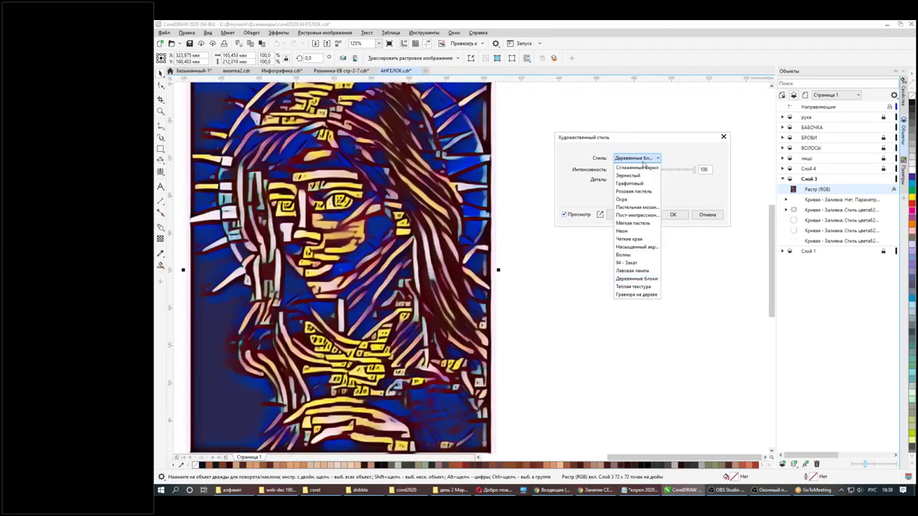
pyautogui.click(635, 287)
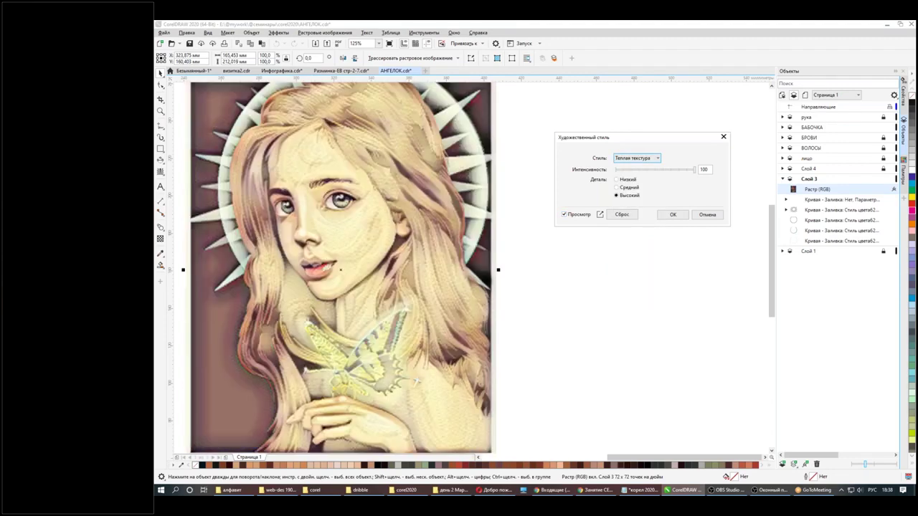
pyautogui.click(638, 159)
pyautogui.click(638, 295)
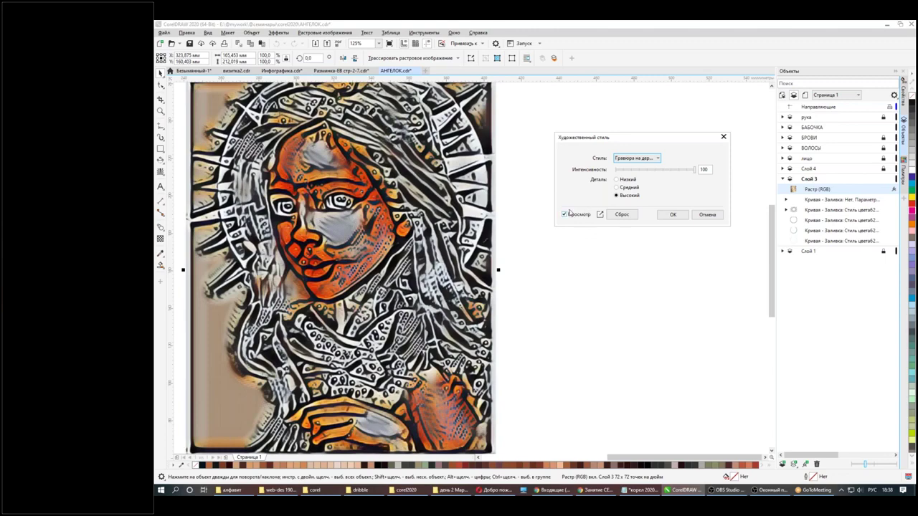
pyautogui.click(572, 217)
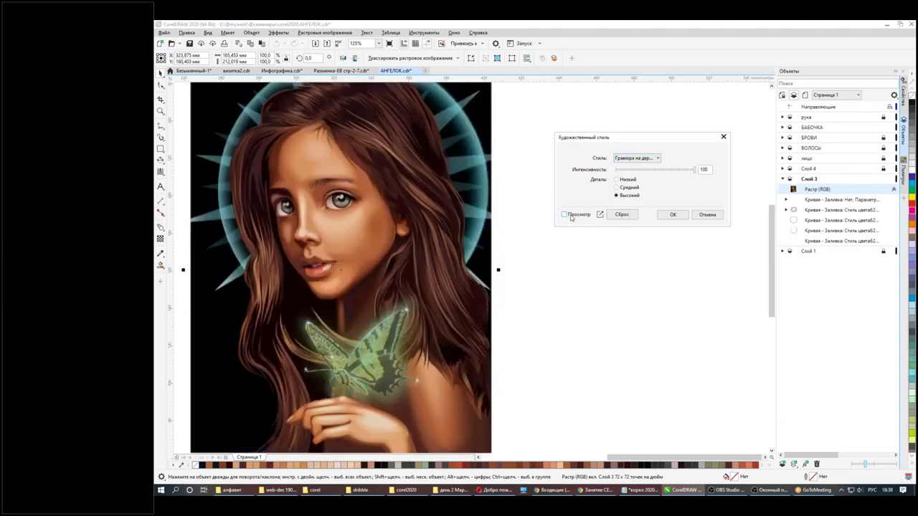
pyautogui.click(564, 214)
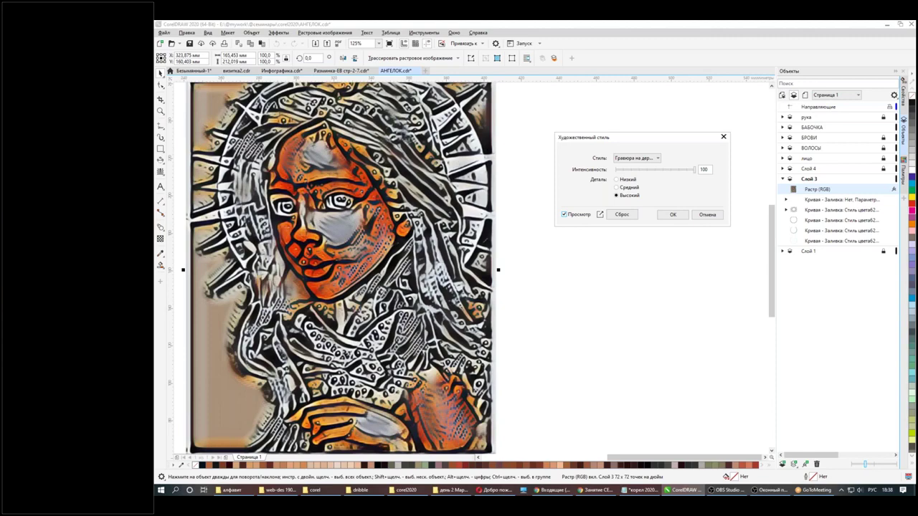
pyautogui.click(707, 215)
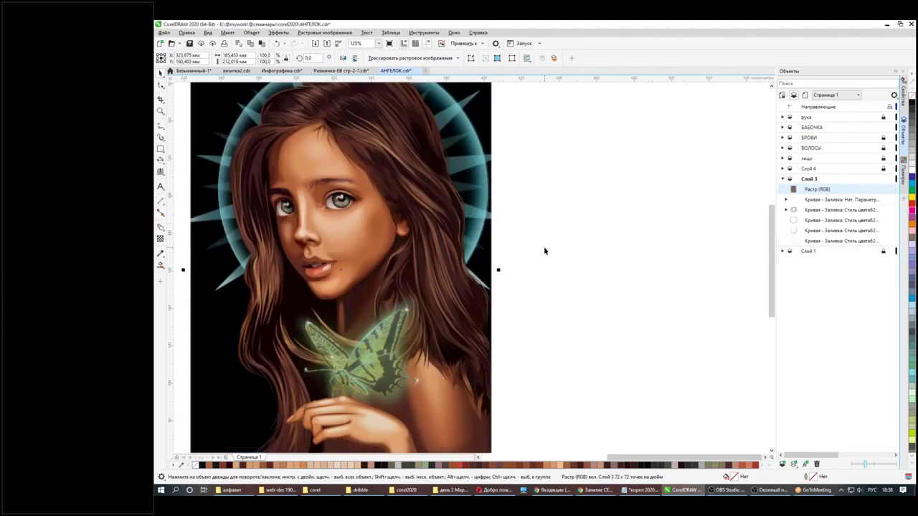
pyautogui.scroll(-1, 544, 251)
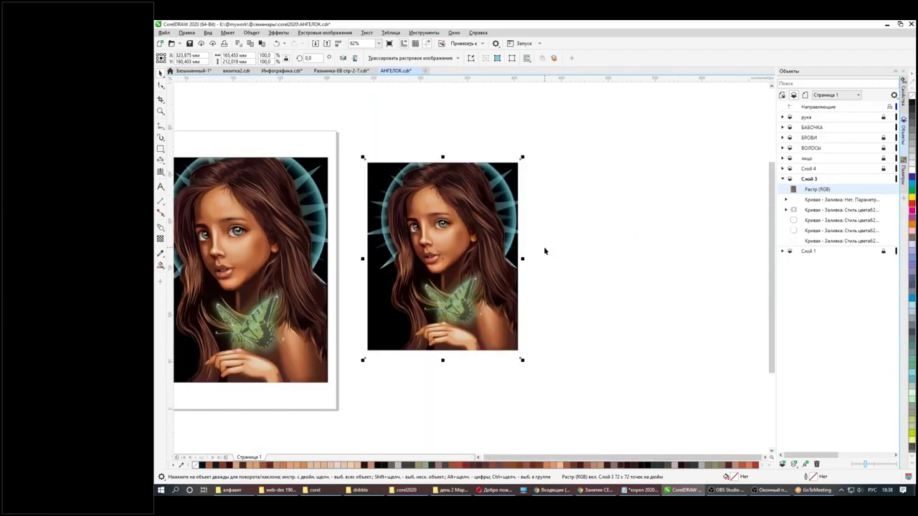
pyautogui.scroll(1, 558, 246)
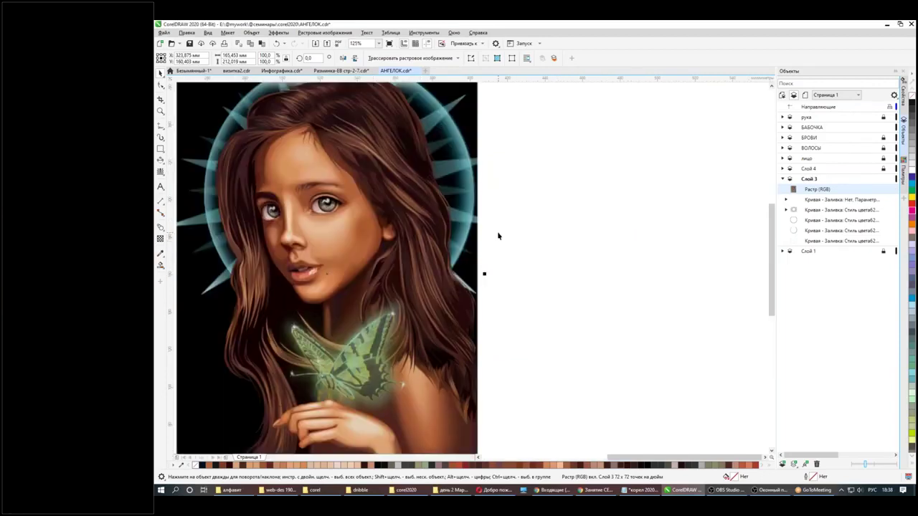
pyautogui.scroll(-1, 498, 230)
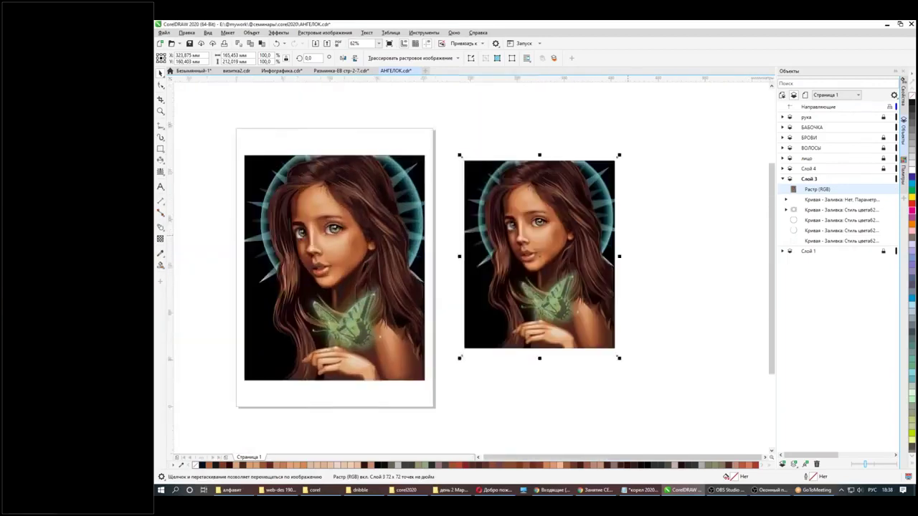
pyautogui.click(165, 33)
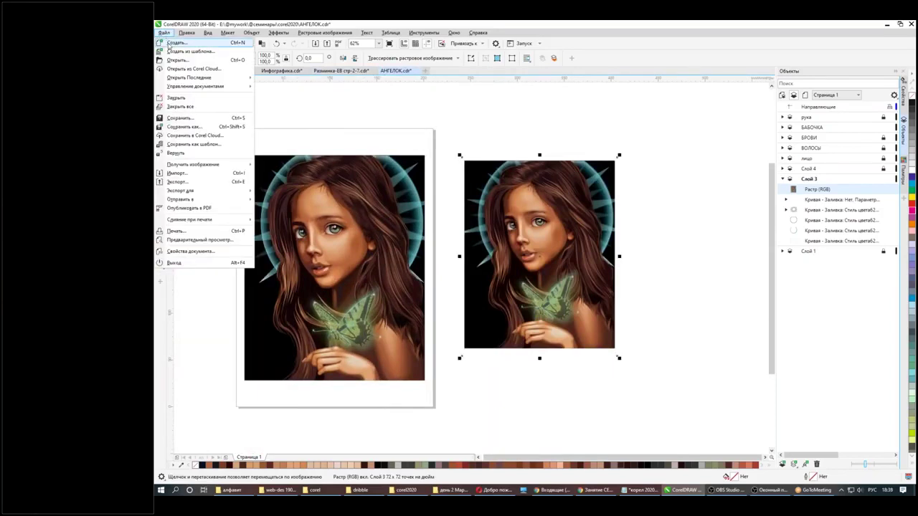
pyautogui.click(344, 117)
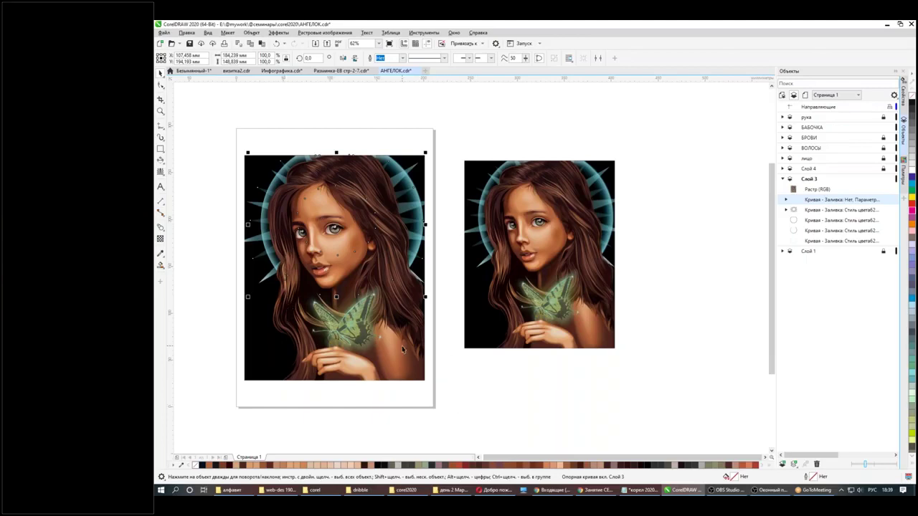
pyautogui.click(467, 377)
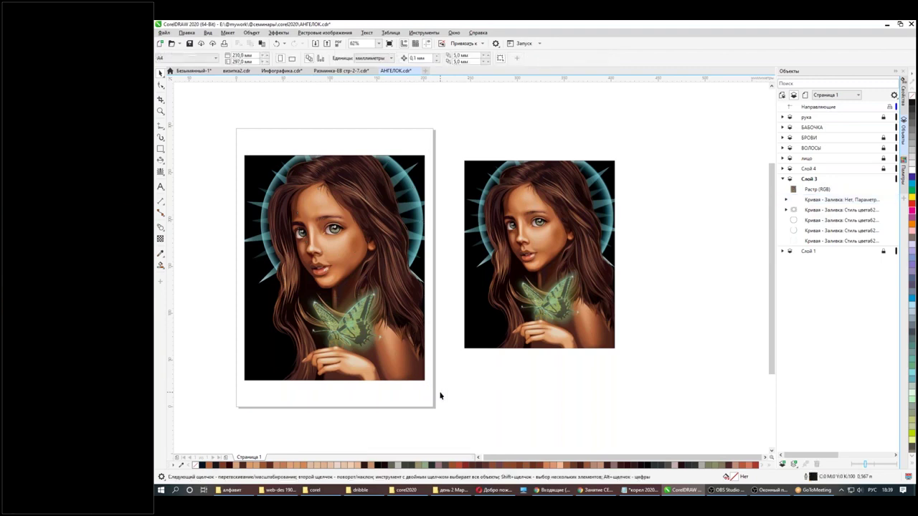
# - Create a new one-page RGB document with a page size of 90 × 50 mm
pyautogui.click(163, 33)
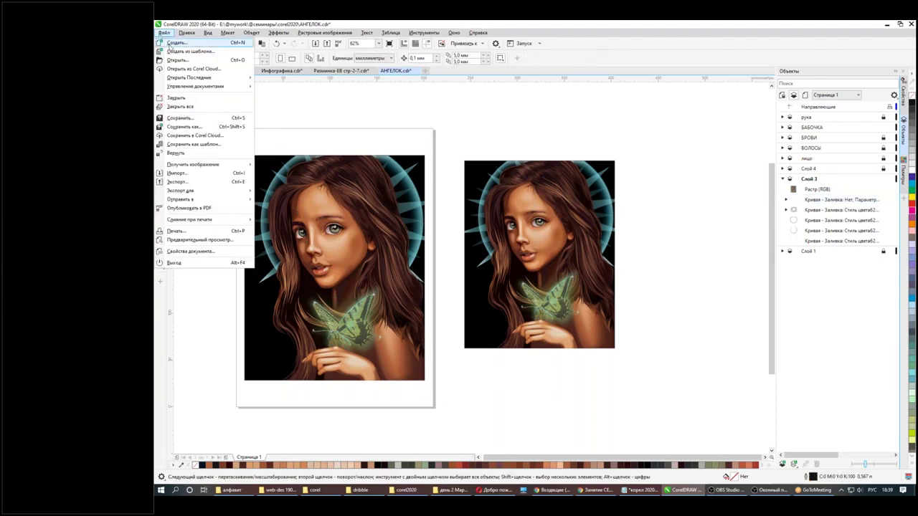
pyautogui.click(172, 43)
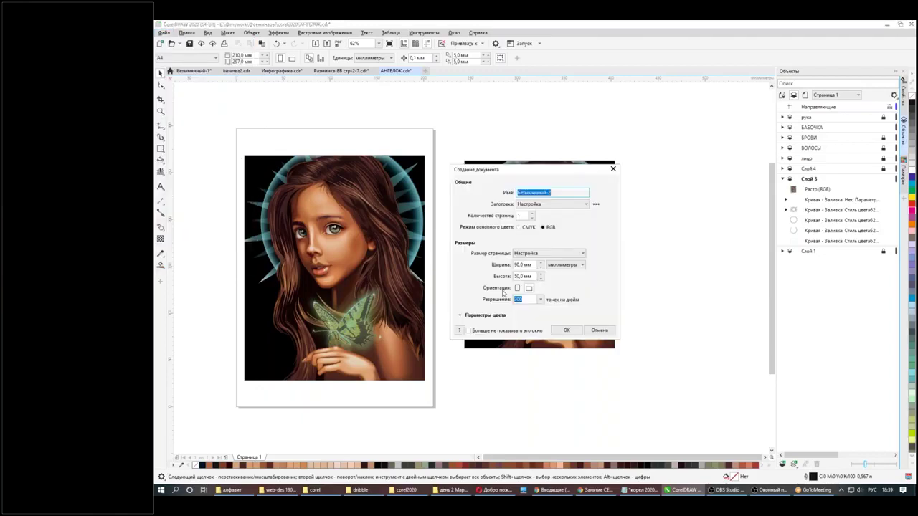
pyautogui.click(567, 330)
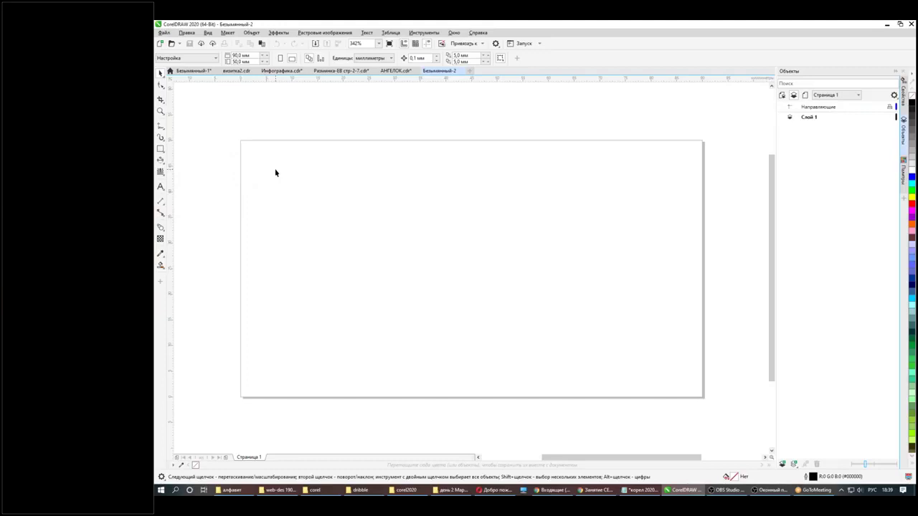
# - Draw a rectangle about 18.7 × 9.7 mm in the upper-left part of the page
pyautogui.rightClick(385, 81)
pyautogui.press('Escape')
pyautogui.click(161, 148)
pyautogui.moveTo(301, 190); pyautogui.dragTo(399, 240)
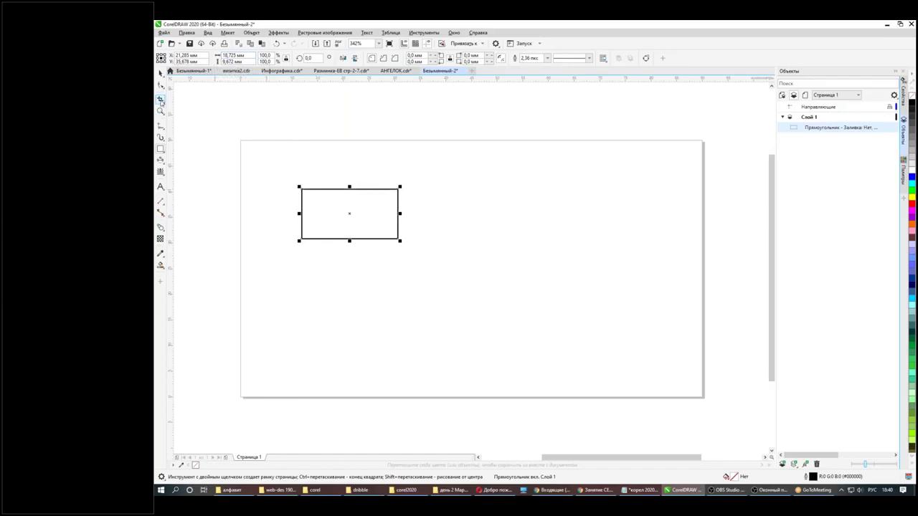
pyautogui.click(160, 74)
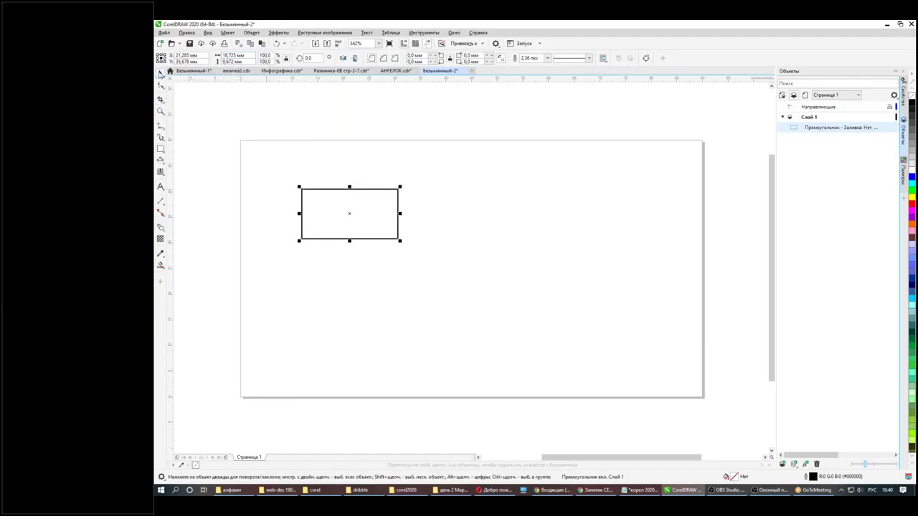
# - Set the document's drawing scale to 1:100 in the ruler settings
pyautogui.rightClick(437, 77)
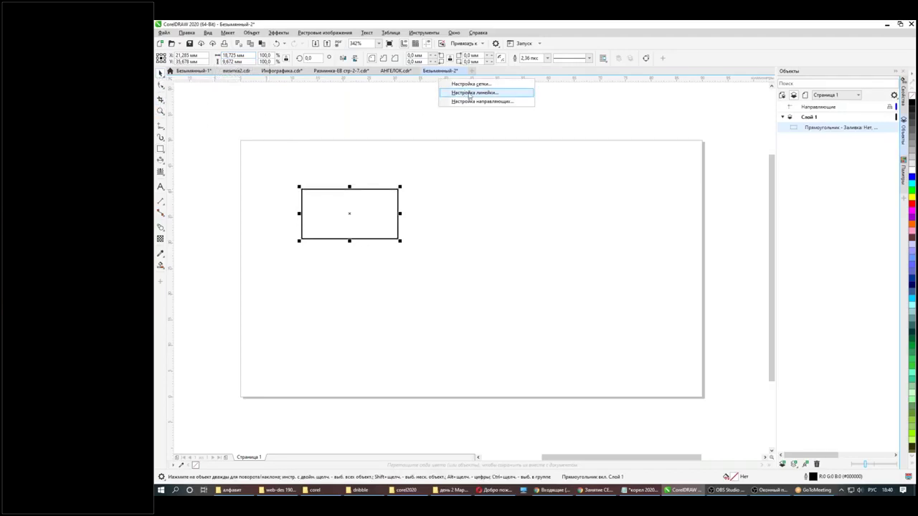
pyautogui.click(470, 94)
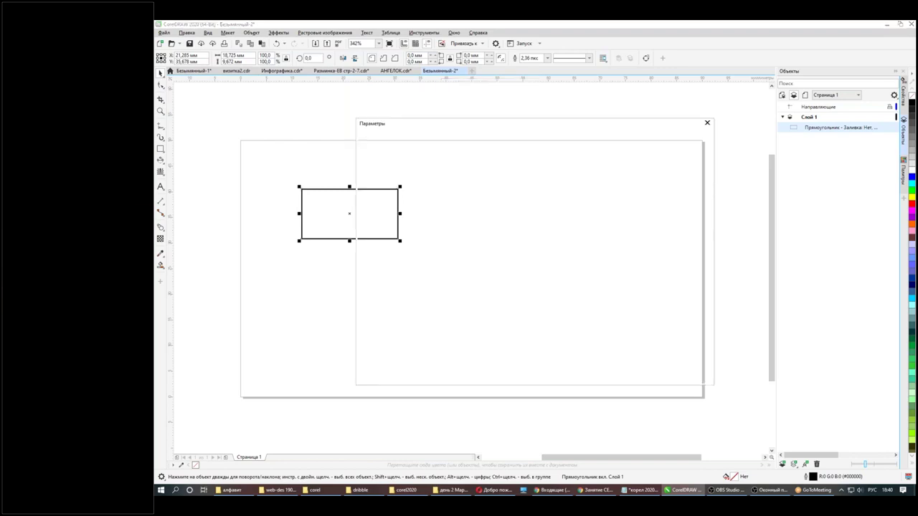
pyautogui.scroll(-2, 533, 322)
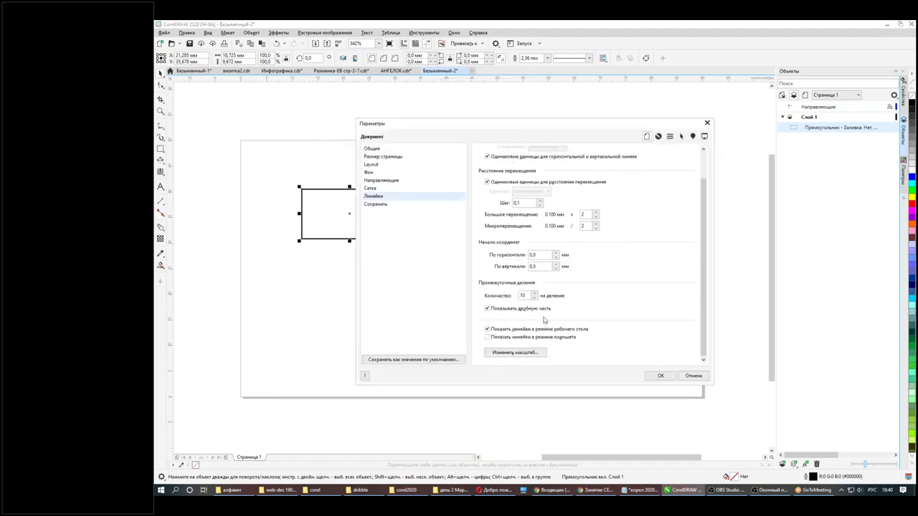
pyautogui.moveTo(476, 337); pyautogui.dragTo(594, 368)
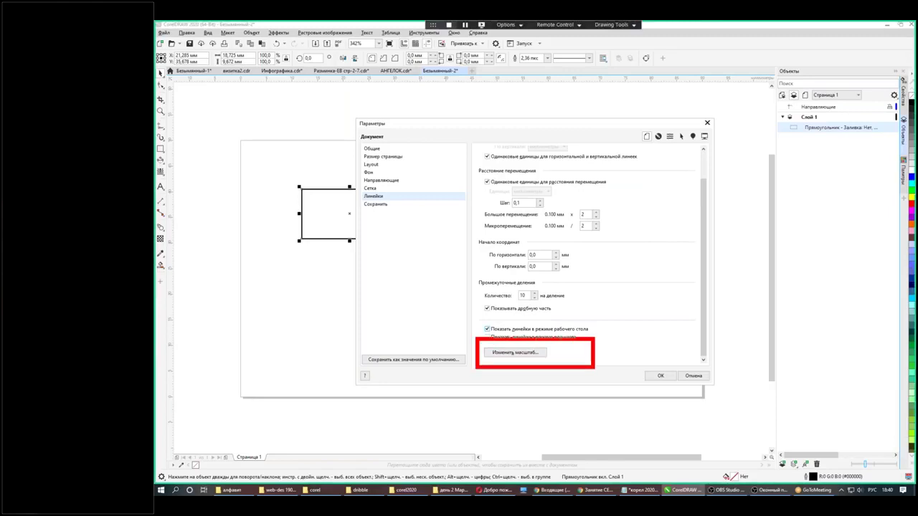
pyautogui.click(498, 353)
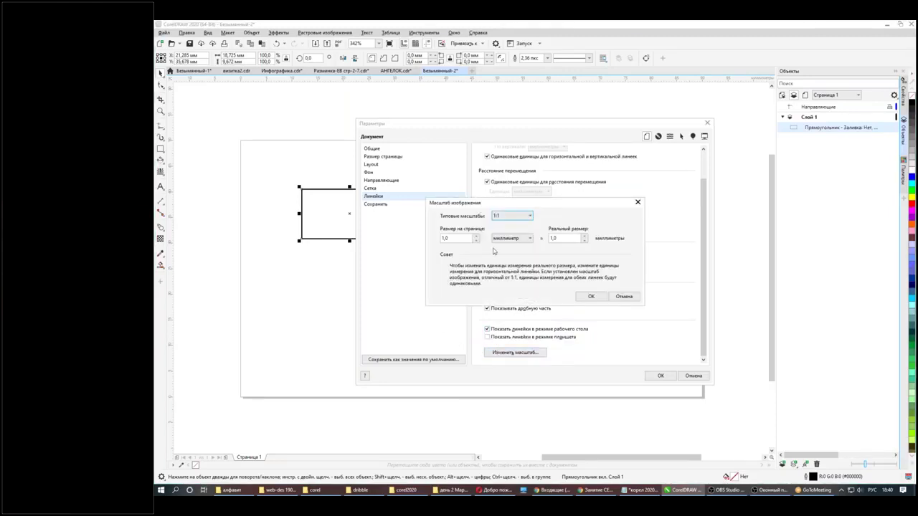
pyautogui.click(524, 216)
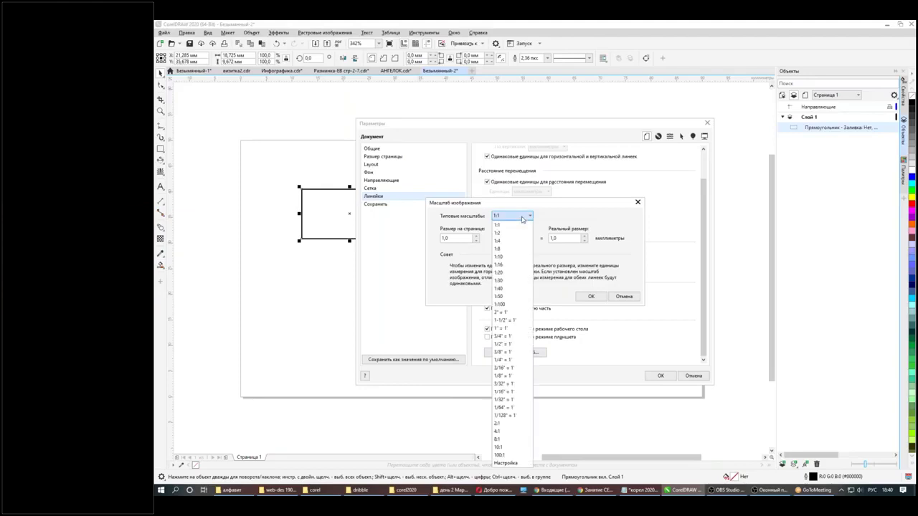
pyautogui.click(508, 308)
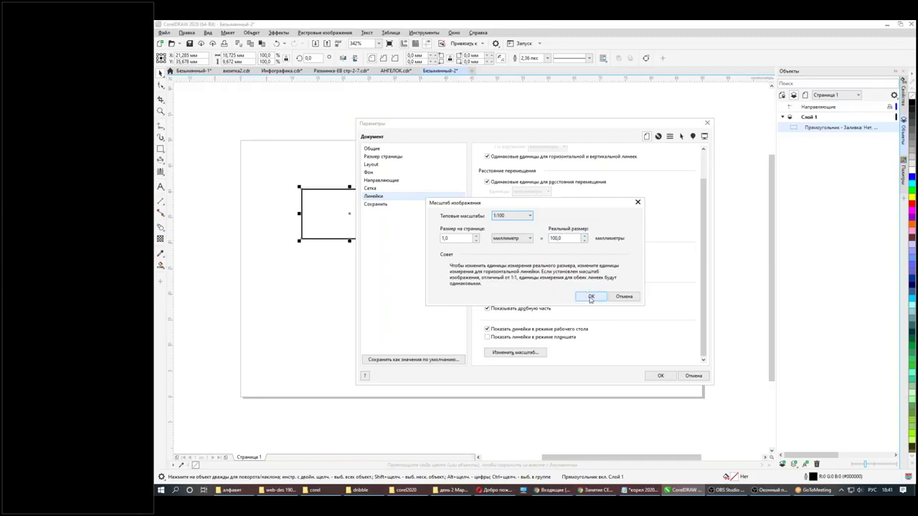
pyautogui.click(590, 296)
pyautogui.click(663, 377)
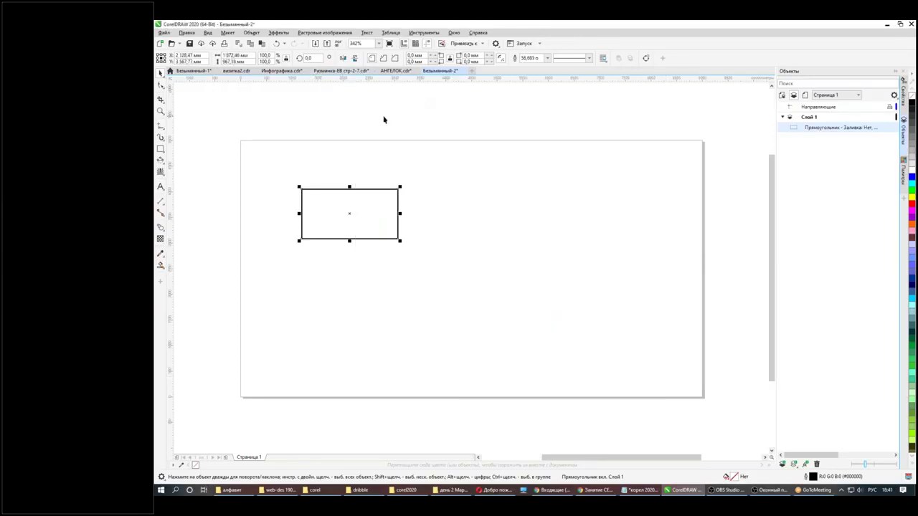
# - Clear the selection and change the document's units to metres
pyautogui.click(449, 139)
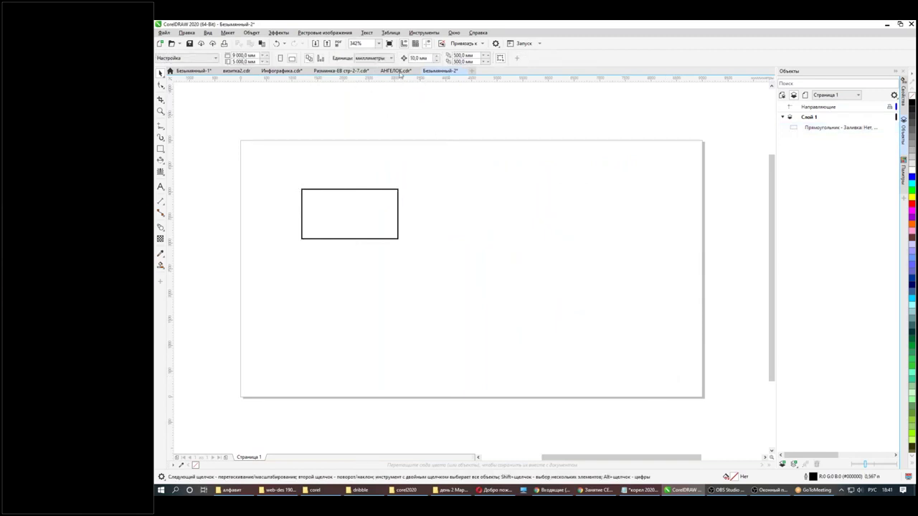
pyautogui.click(375, 58)
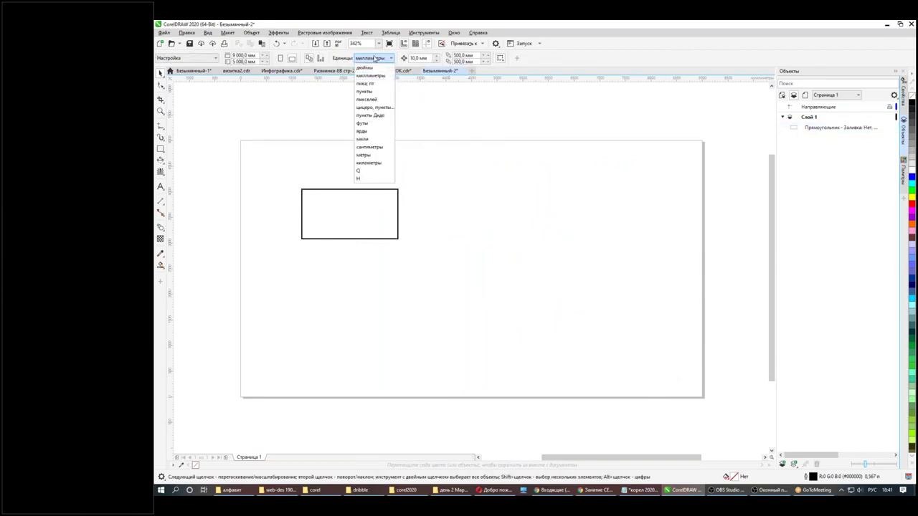
pyautogui.click(364, 154)
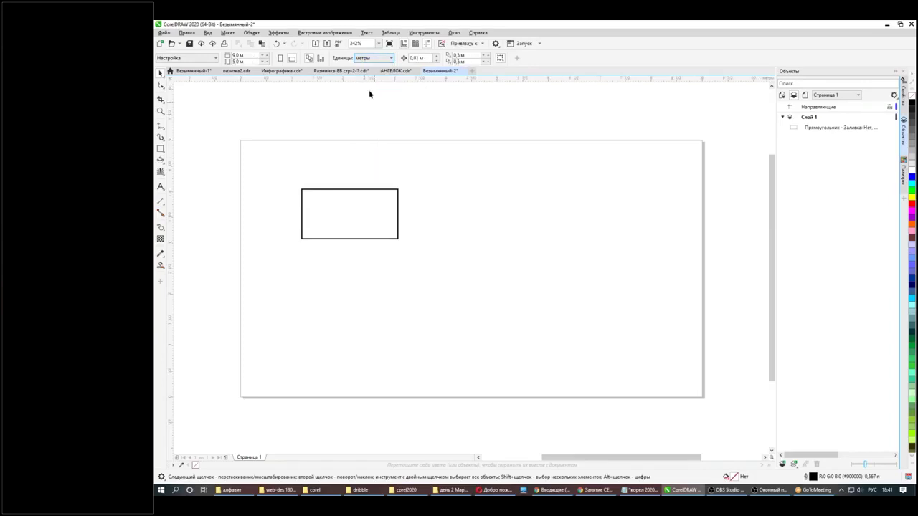
# - Resize the rectangle to 2.0 m wide and 0.6 m high
pyautogui.click(343, 238)
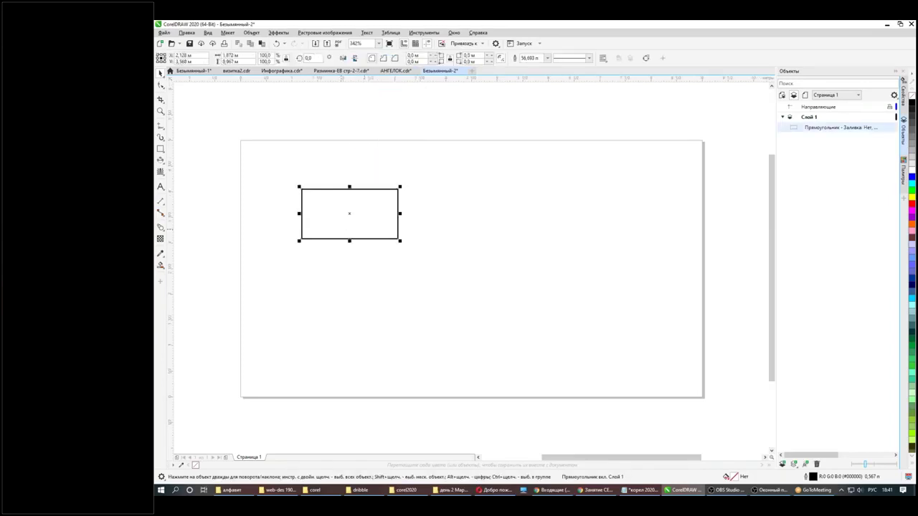
pyautogui.moveTo(340, 218); pyautogui.dragTo(345, 217)
pyautogui.click(244, 56)
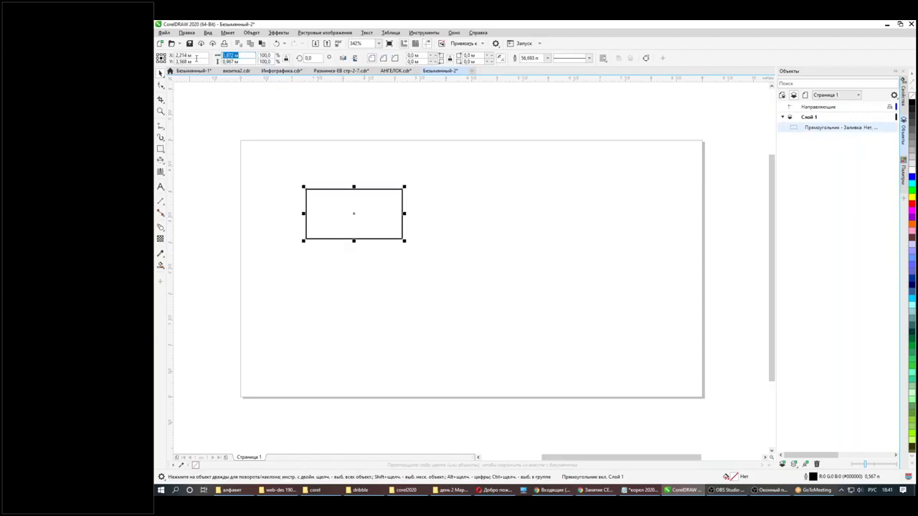
pyautogui.write('2')
pyautogui.press('Tab')
pyautogui.click(225, 62)
pyautogui.moveTo(226, 62); pyautogui.dragTo(237, 62)
pyautogui.write('0,6')
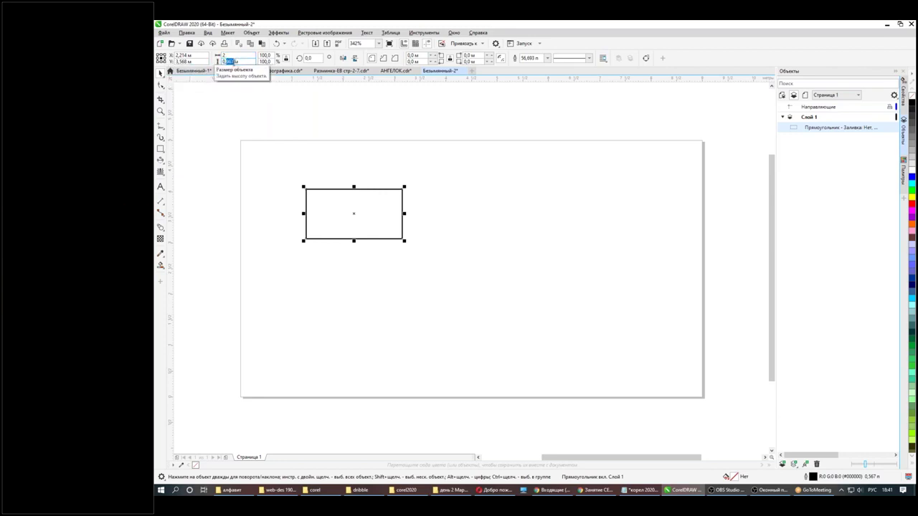
pyautogui.press('Return')
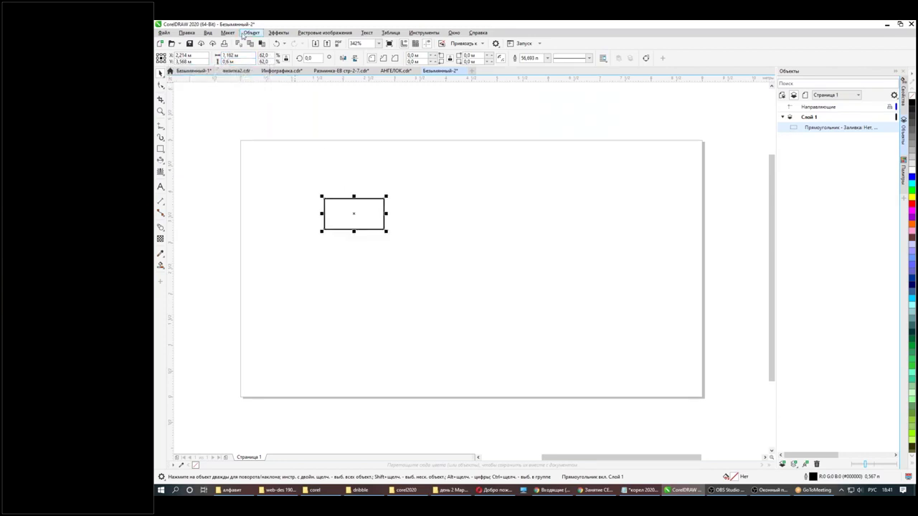
pyautogui.moveTo(245, 55); pyautogui.dragTo(221, 55)
pyautogui.write('2,0')
pyautogui.press('Return')
# - Move the rectangle close to the page's upper-left corner
pyautogui.moveTo(356, 215); pyautogui.dragTo(314, 185)
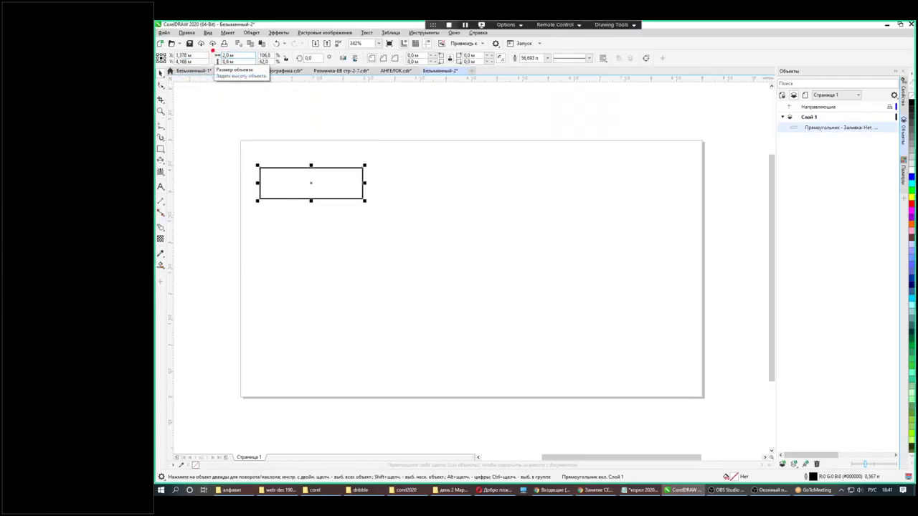
pyautogui.click(330, 208)
pyautogui.click(317, 185)
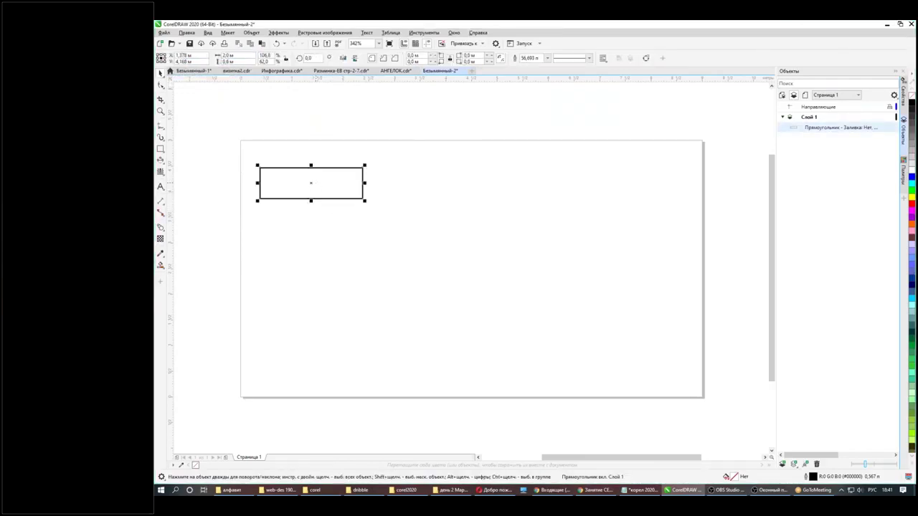
# - Place a copy of the rectangle directly to its right and set the copy's height to 2 m
pyautogui.moveTo(310, 183); pyautogui.dragTo(415, 192)
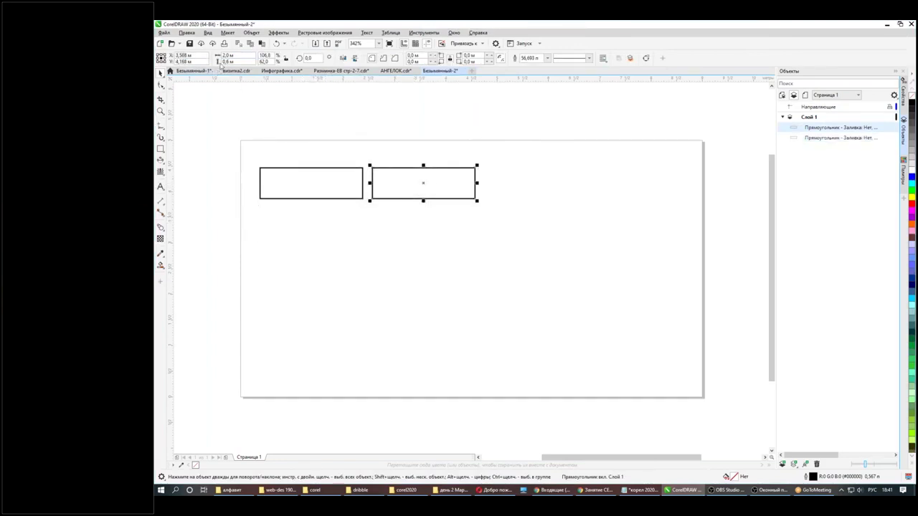
pyautogui.click(231, 62)
pyautogui.write('2')
pyautogui.press('Return')
# - Move the 2 m square down until its top edge lines up with the small rectangle's, and clear the selection
pyautogui.moveTo(391, 188); pyautogui.dragTo(392, 221)
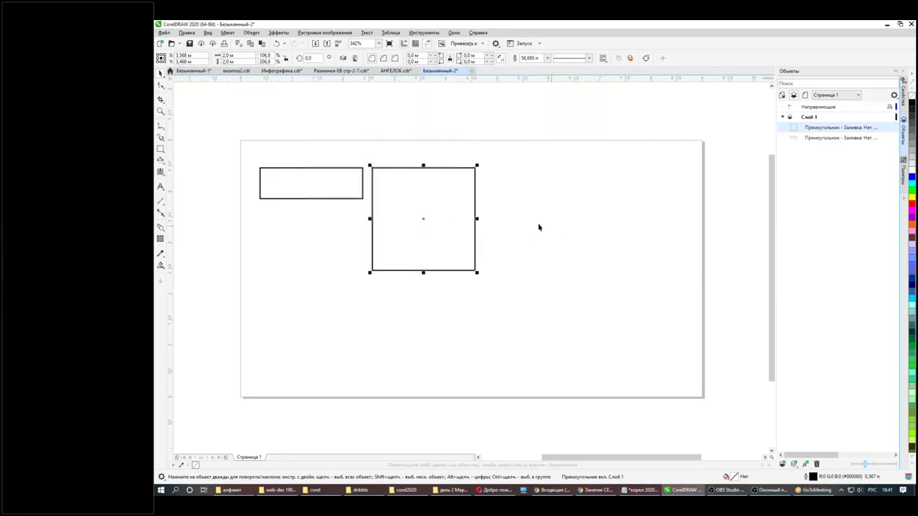
pyautogui.click(570, 230)
pyautogui.click(400, 211)
pyautogui.click(565, 212)
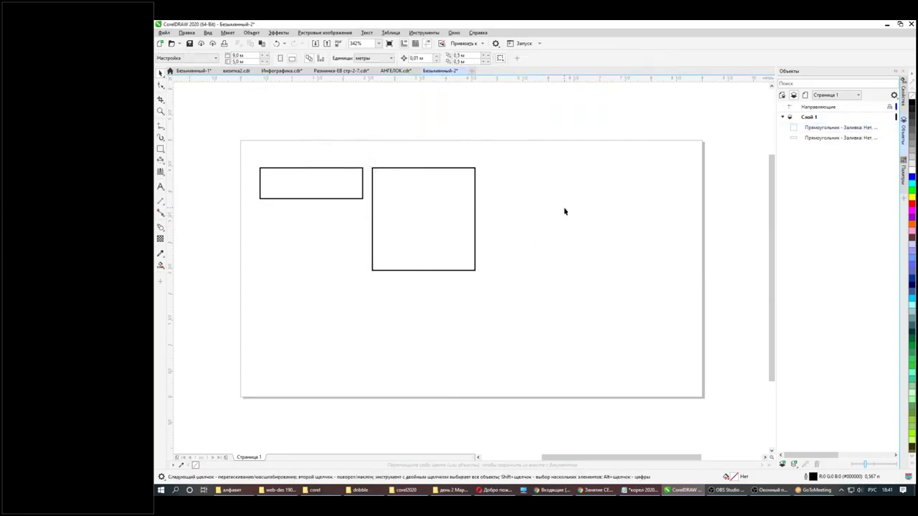
# - Shift the small rectangle slightly down and add a parallel dimension for its width just above it
pyautogui.click(348, 187)
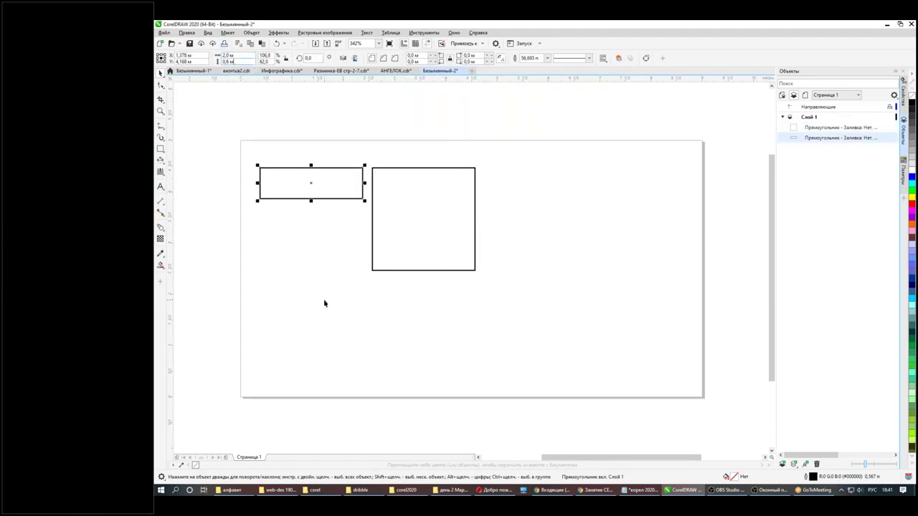
pyautogui.moveTo(326, 188); pyautogui.dragTo(328, 203)
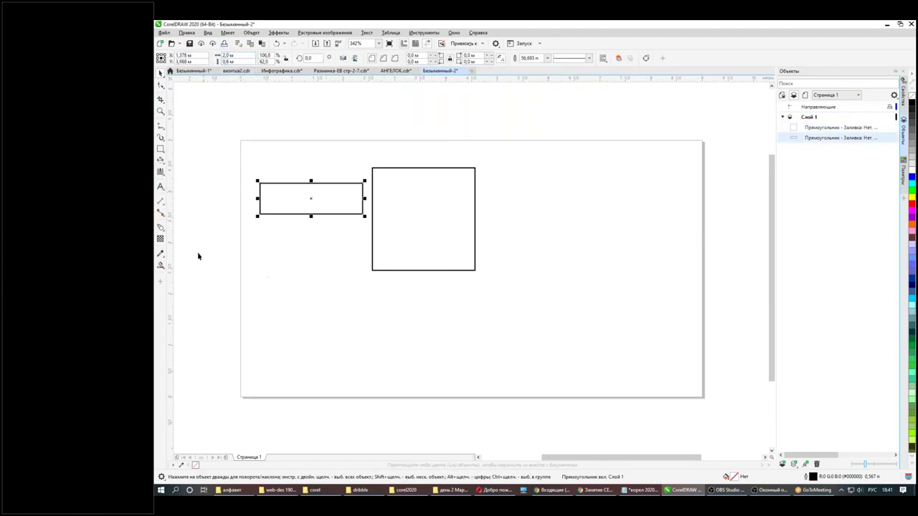
pyautogui.click(160, 213)
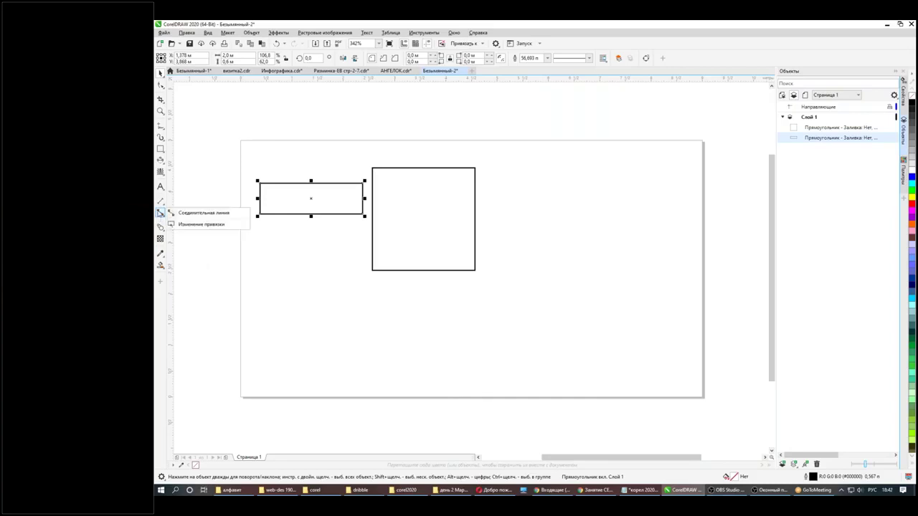
pyautogui.click(160, 202)
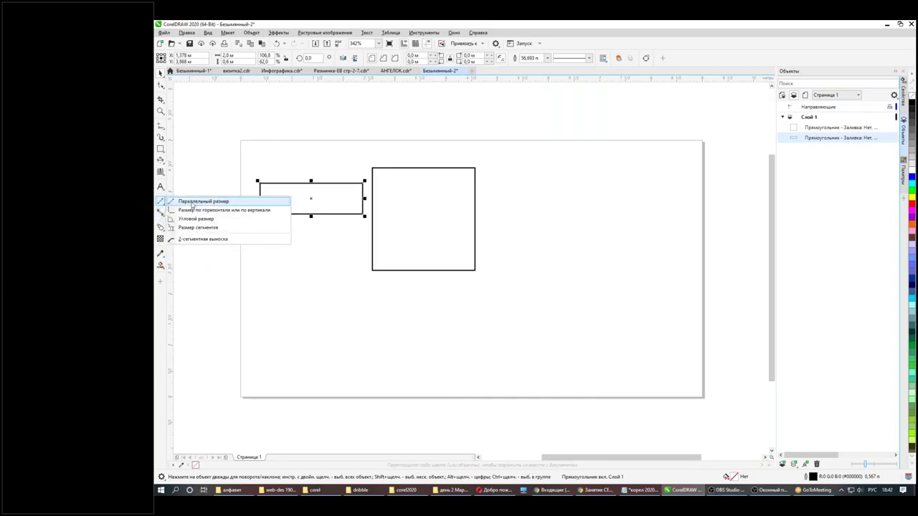
pyautogui.click(192, 202)
pyautogui.moveTo(262, 190); pyautogui.dragTo(361, 189)
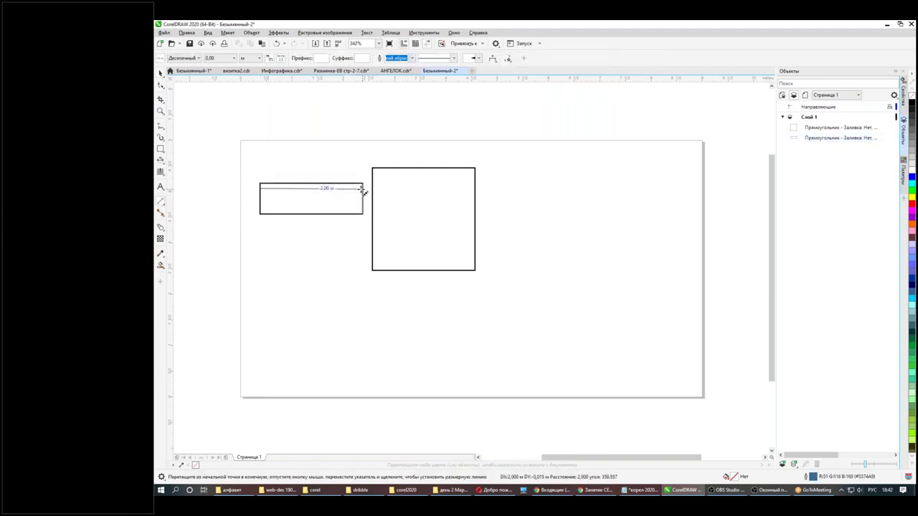
pyautogui.click(338, 167)
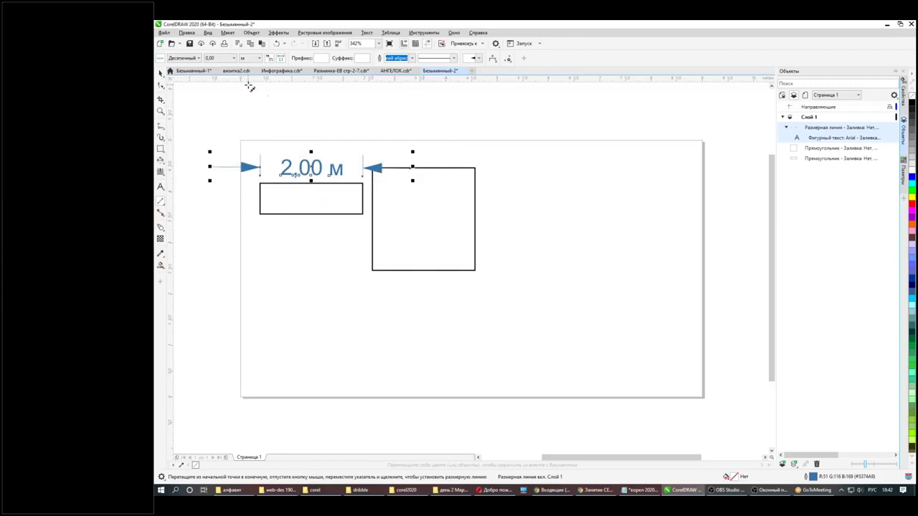
# - Set the dimension text's font size to 7 pt and clear the selection
pyautogui.click(160, 73)
pyautogui.click(326, 115)
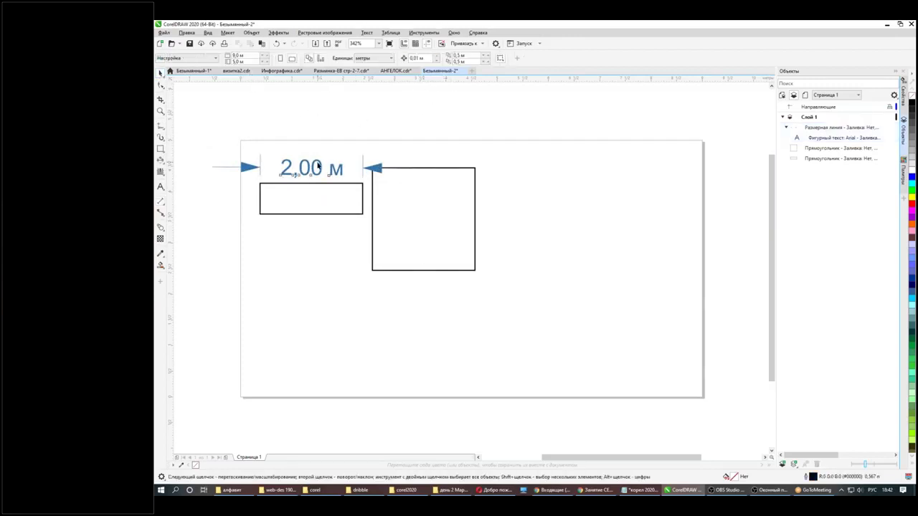
pyautogui.click(310, 168)
pyautogui.click(466, 58)
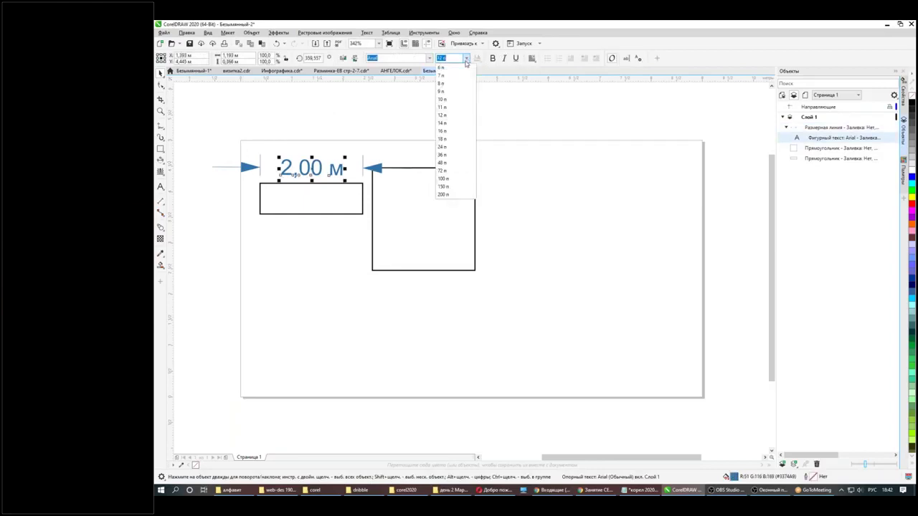
pyautogui.click(453, 84)
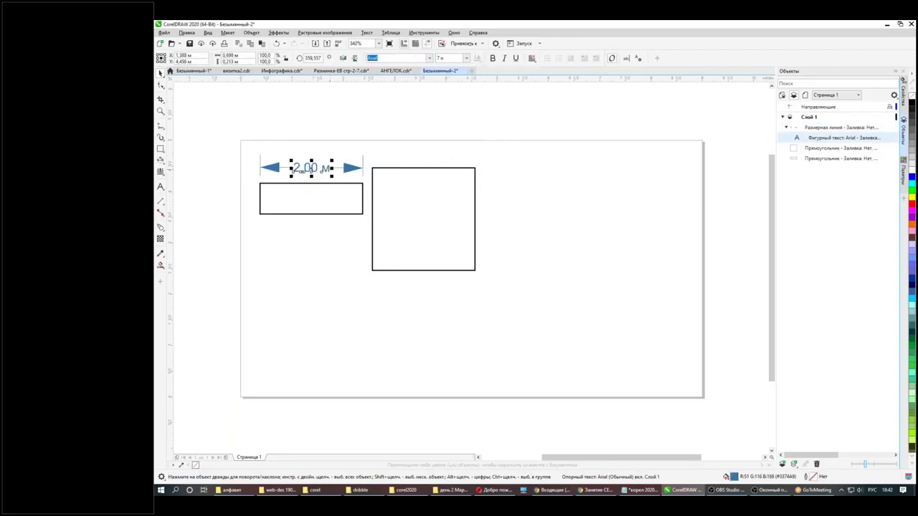
pyautogui.click(326, 138)
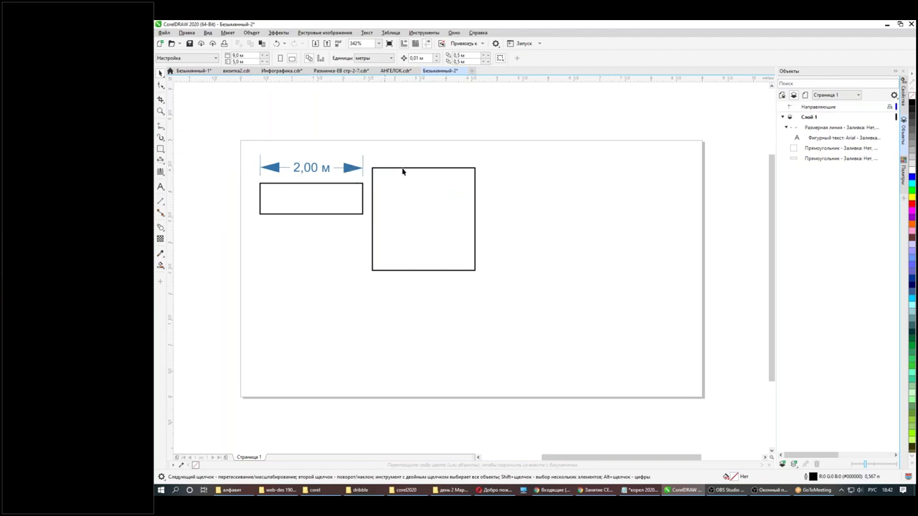
# - Try stretching the small rectangle slightly to the left to test its linked dimension, and undo the stretch
pyautogui.click(320, 197)
pyautogui.moveTo(258, 199); pyautogui.dragTo(246, 199)
pyautogui.hotkey('ctrl', 'z')
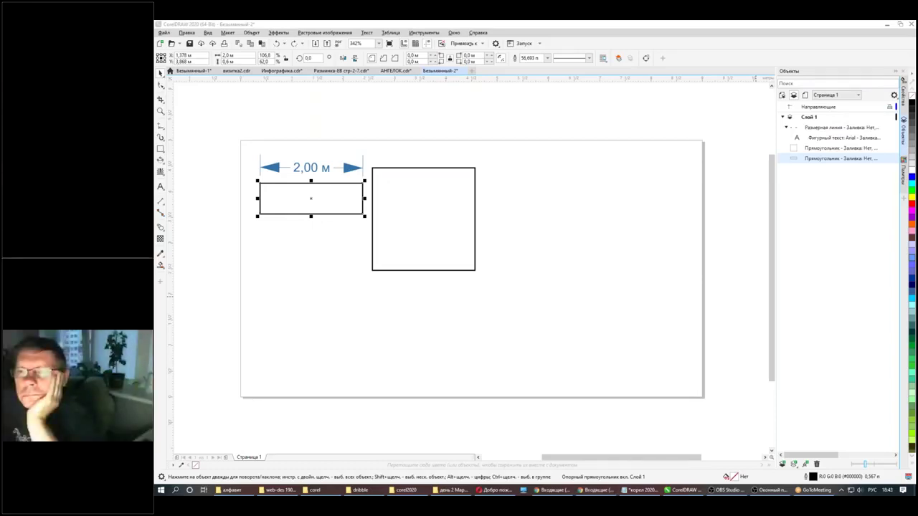
pyautogui.hotkey('alt', 'shift')
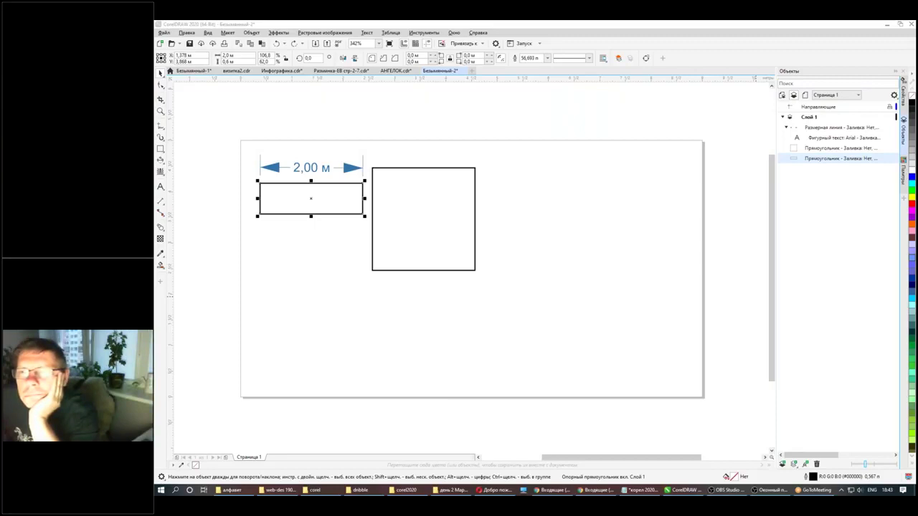
pyautogui.click(610, 231)
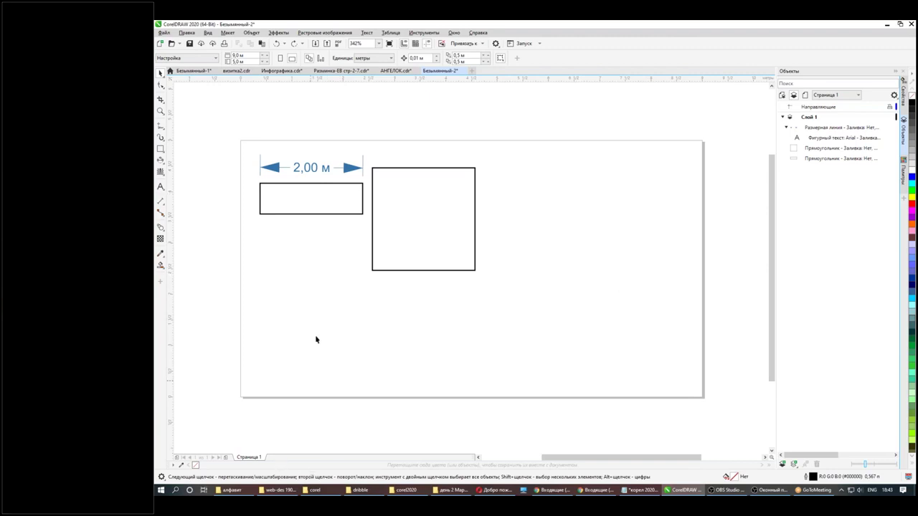
pyautogui.click(332, 190)
pyautogui.click(395, 172)
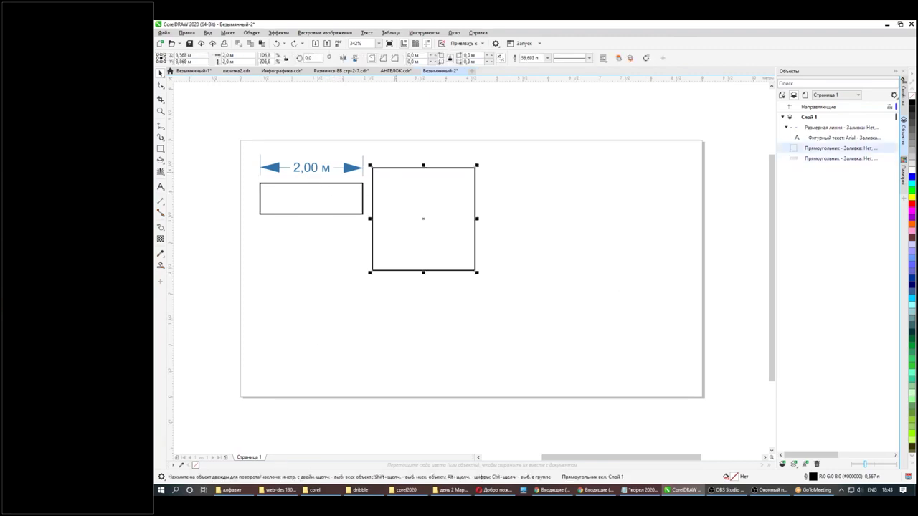
# - Save the drawing to Corel Cloud under the file name "схема"
pyautogui.click(164, 33)
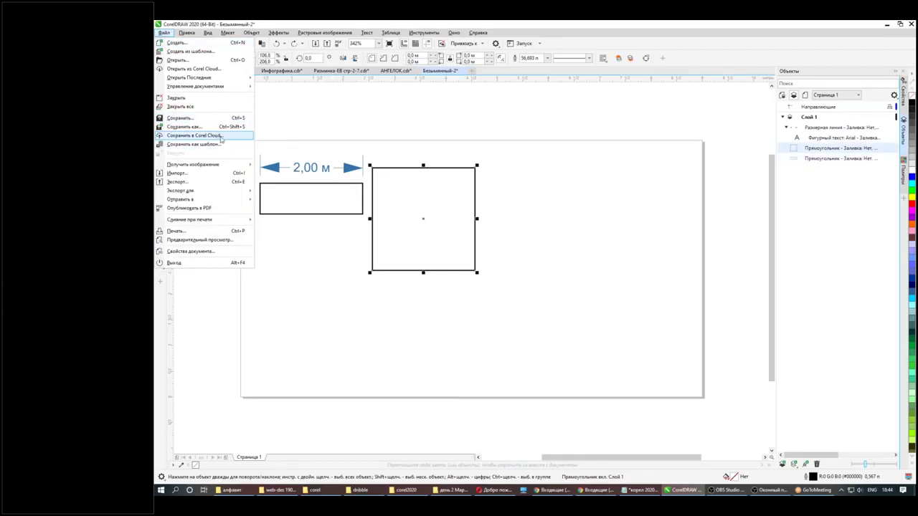
pyautogui.press('Escape')
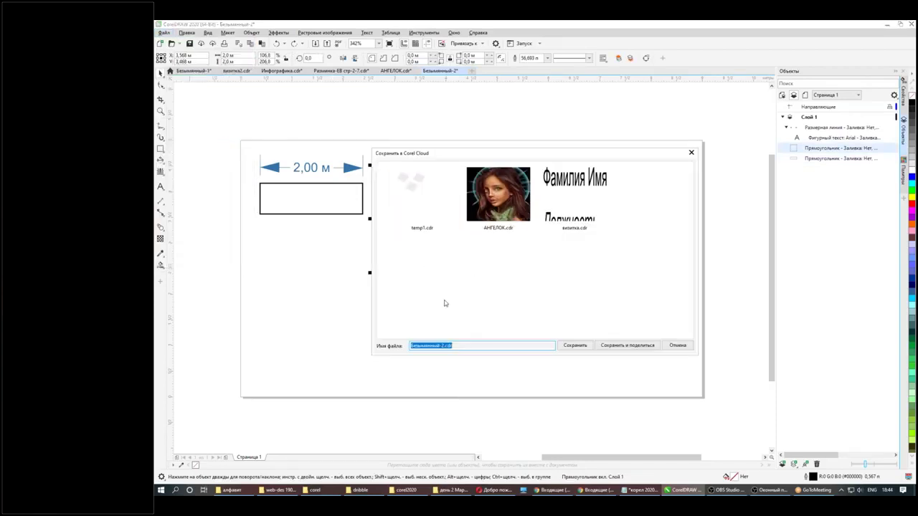
pyautogui.write('cjlf')
pyautogui.hotkey('ctrl', 'a')
pyautogui.hotkey('alt', 'shift')
pyautogui.write('схема')
pyautogui.click(576, 347)
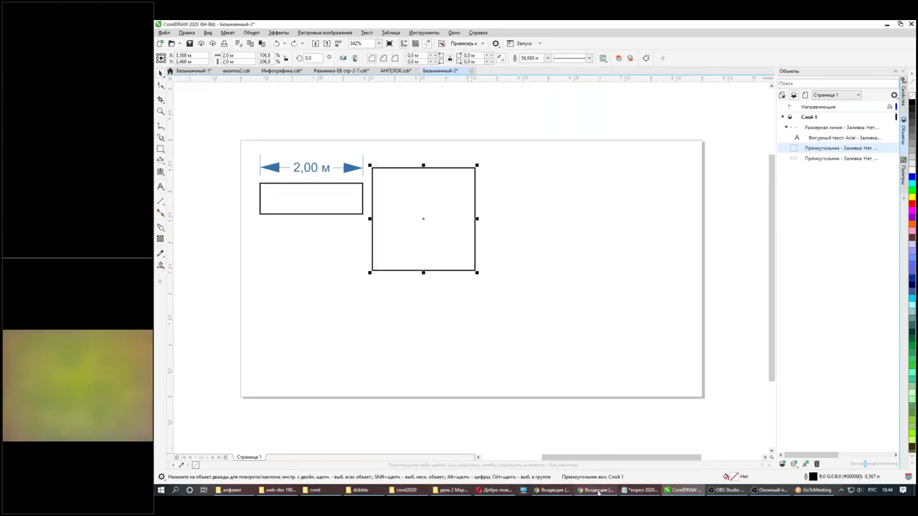
# - Switch to the Chrome browser and open coreldraw.app in a new tab
pyautogui.click(554, 491)
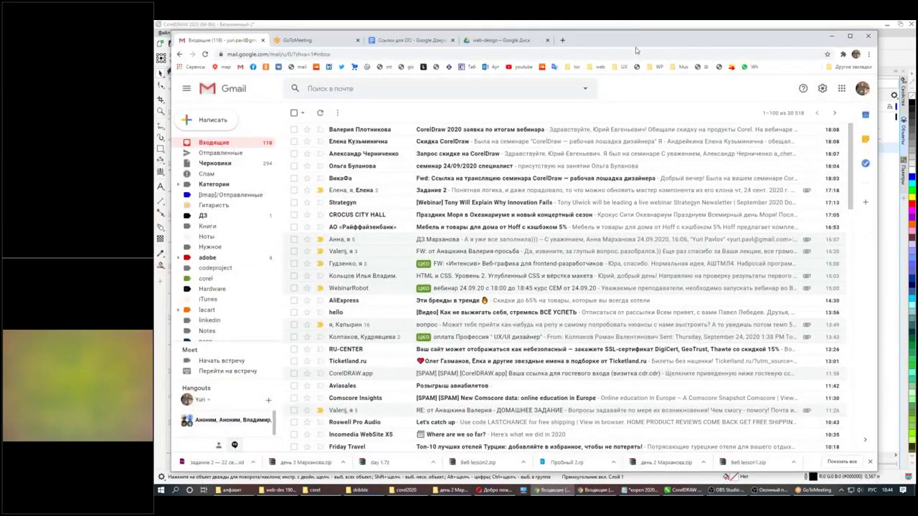
pyautogui.moveTo(654, 44); pyautogui.dragTo(646, 101)
pyautogui.click(592, 492)
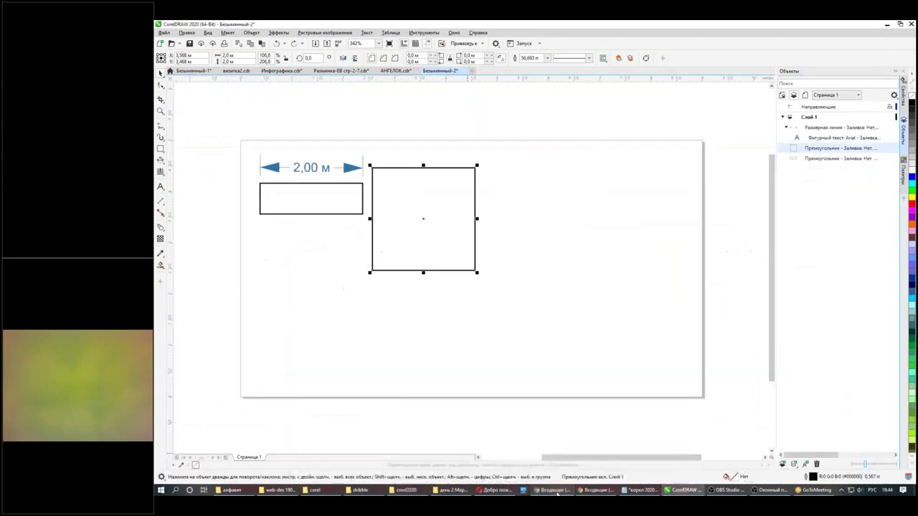
pyautogui.click(552, 491)
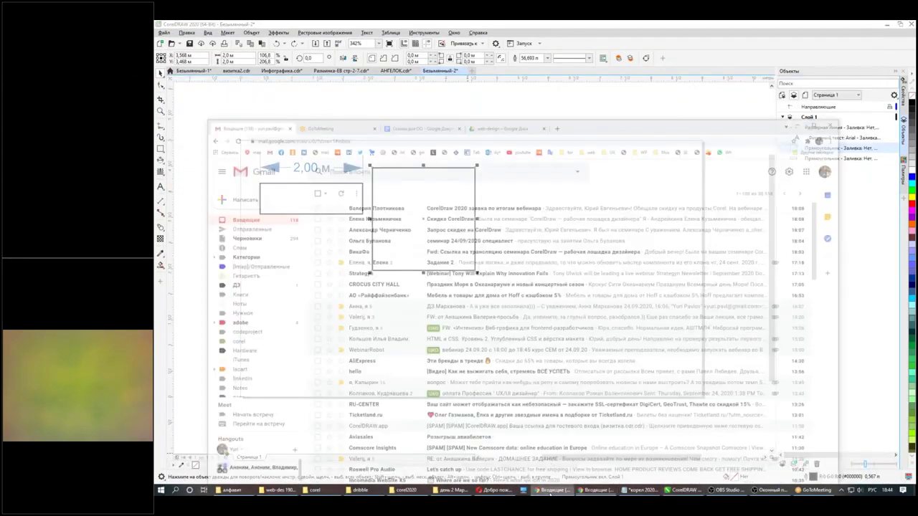
pyautogui.click(559, 86)
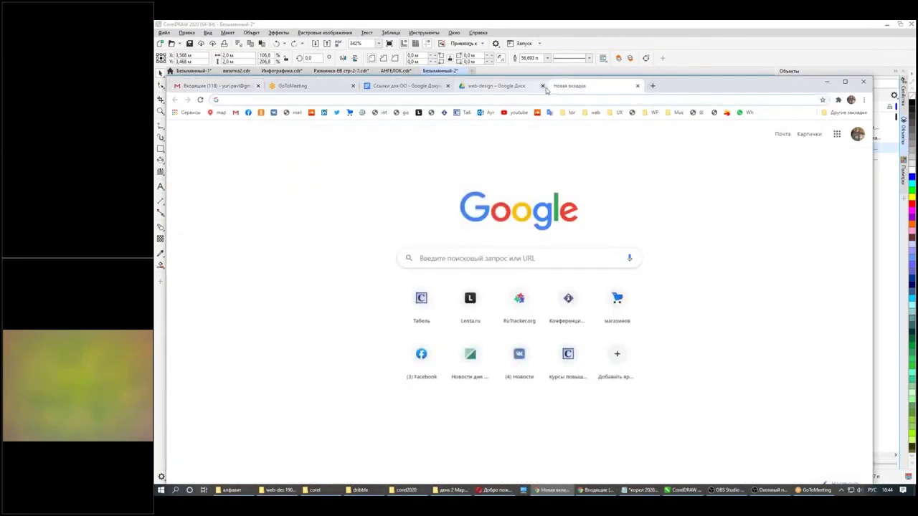
pyautogui.write('сщ')
pyautogui.press('BackSpace')
pyautogui.press('BackSpace')
pyautogui.hotkey('alt', 'shift')
pyautogui.write('core')
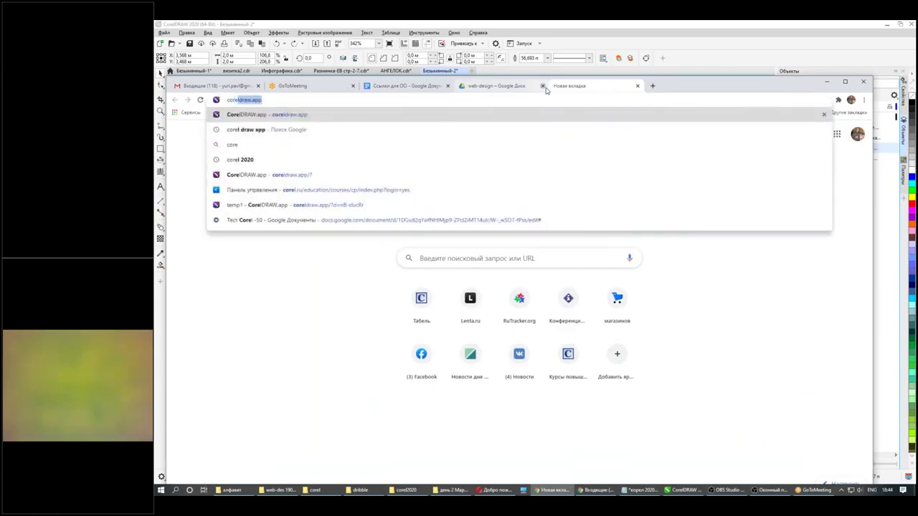
pyautogui.press('Return')
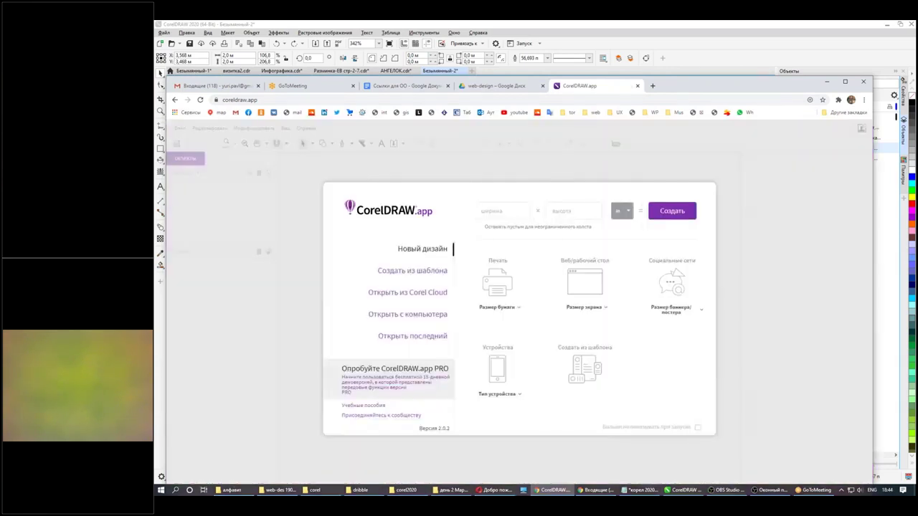
# - Create a new print design with the A4 (210x297 mm) paper size
pyautogui.hotkey('alt', 'shift')
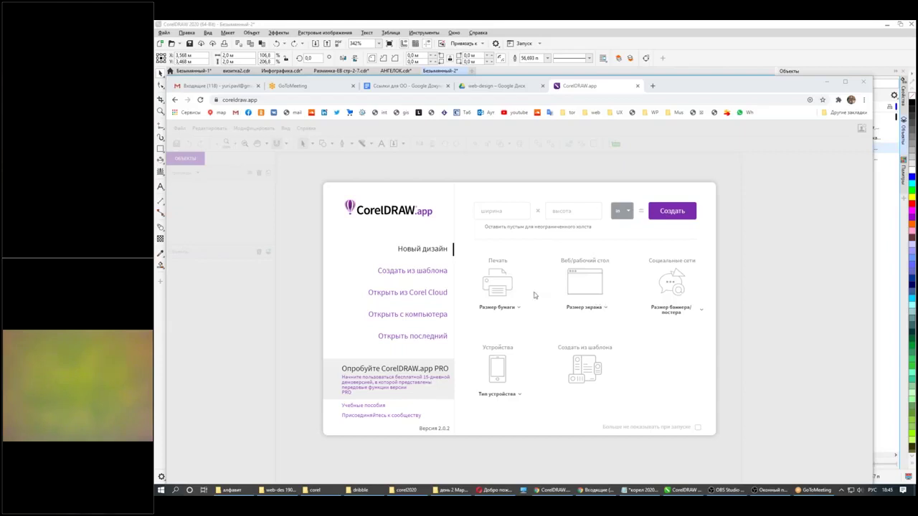
pyautogui.click(492, 286)
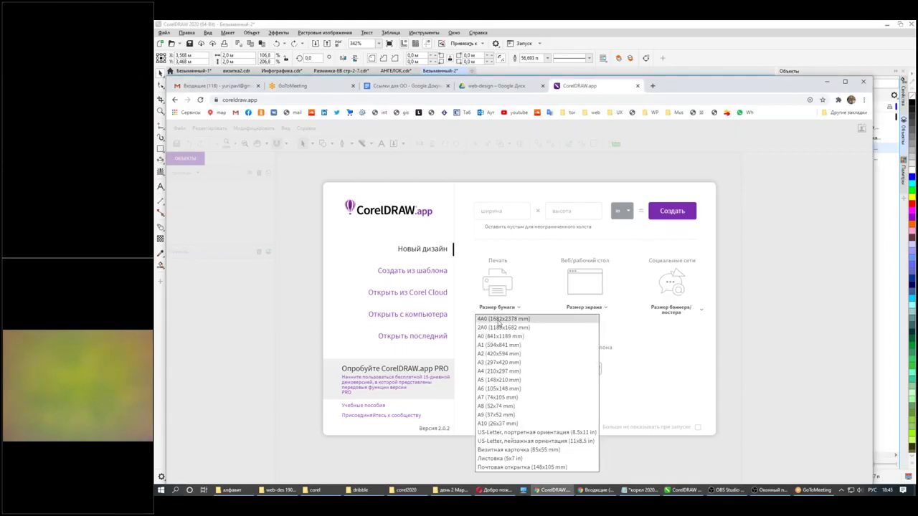
pyautogui.click(500, 371)
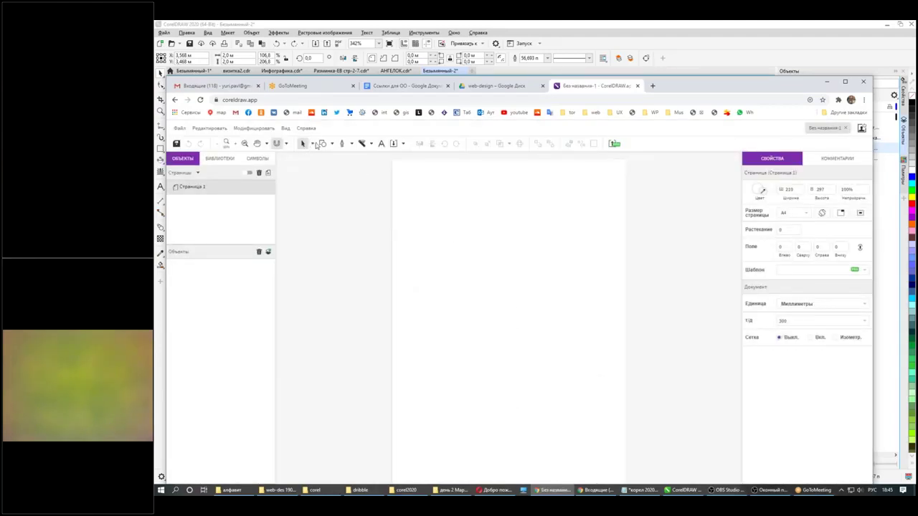
# - Draw a rectangle about 60 × 23 mm near the upper left corner of the A4 page
pyautogui.click(332, 144)
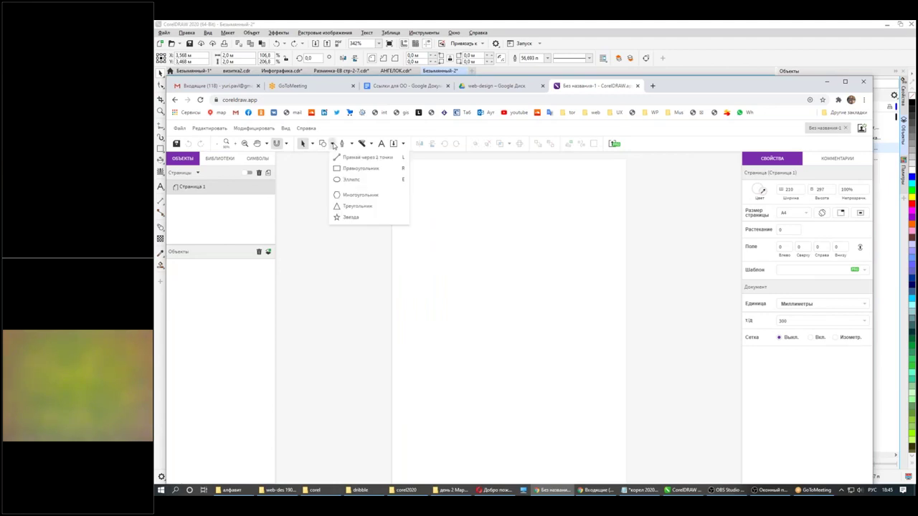
pyautogui.click(351, 169)
pyautogui.moveTo(428, 190); pyautogui.dragTo(495, 214)
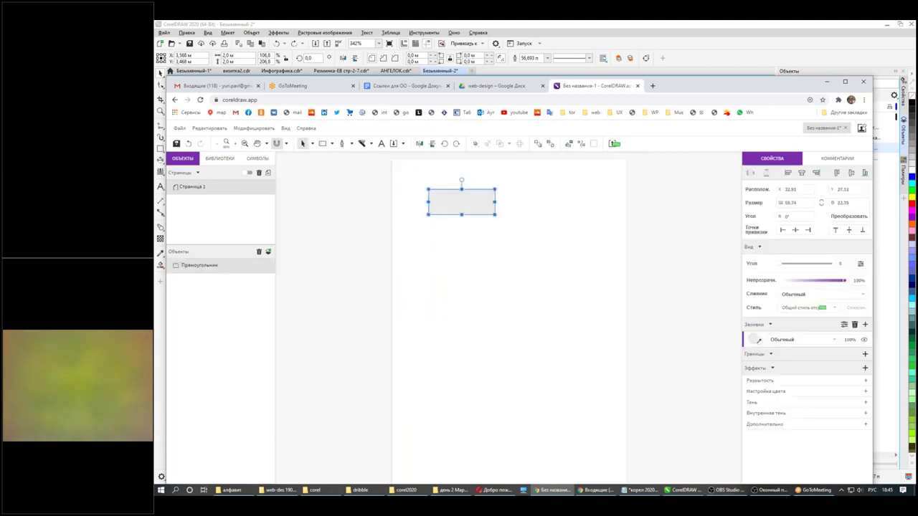
pyautogui.click(476, 231)
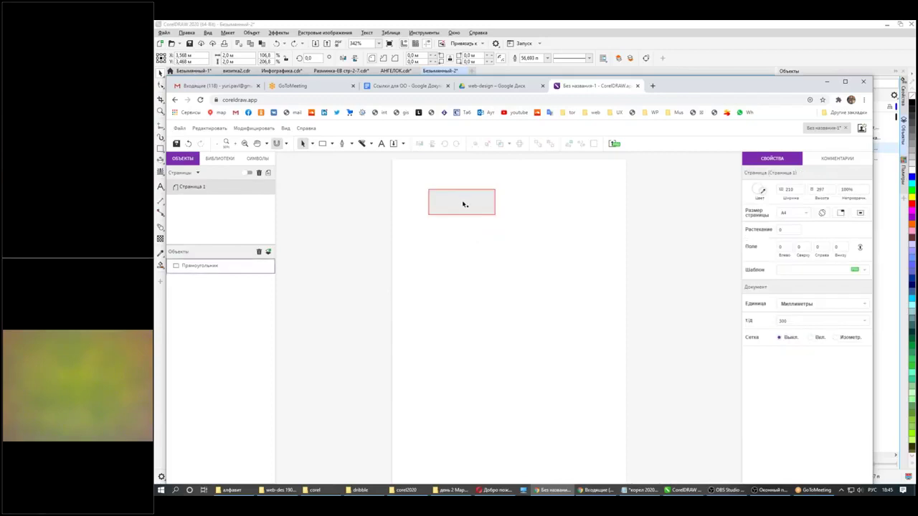
# - Place two copies of the rectangle below it in a vertical column, and select the original top rectangle
pyautogui.click(464, 203)
pyautogui.moveTo(469, 203); pyautogui.dragTo(473, 287)
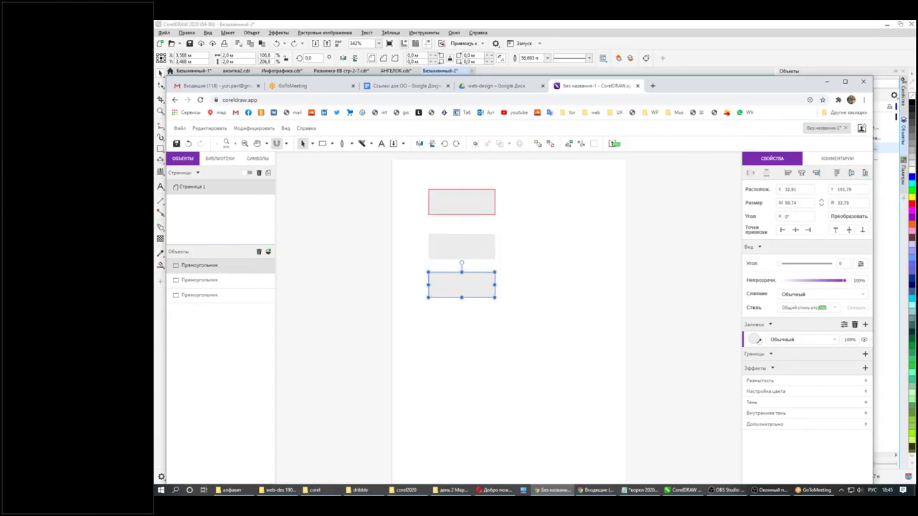
pyautogui.click(457, 207)
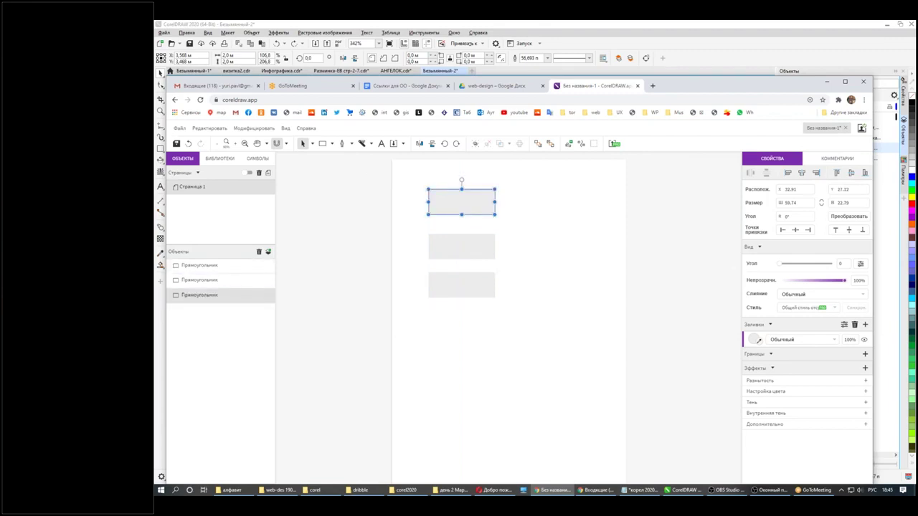
# - Open the "схема" drawing from Corel Cloud and accept the note about editing CorelDRAW files
pyautogui.click(180, 129)
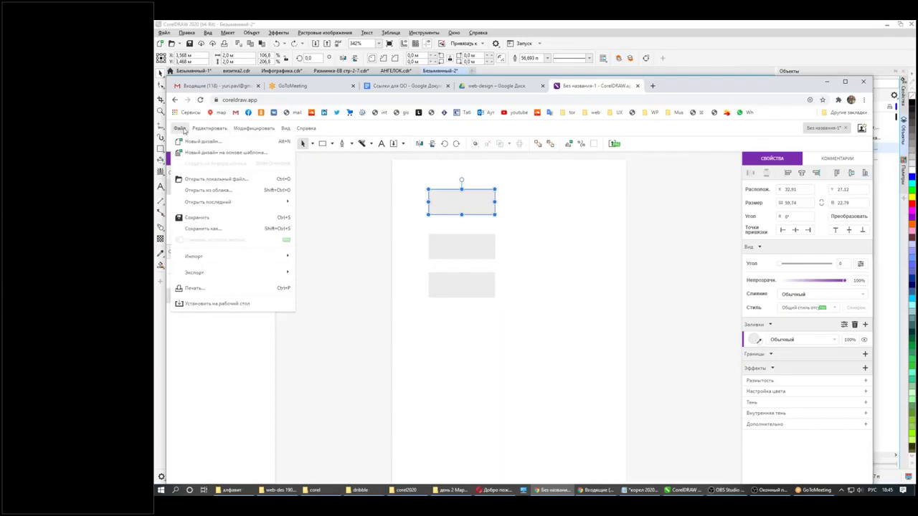
pyautogui.click(230, 191)
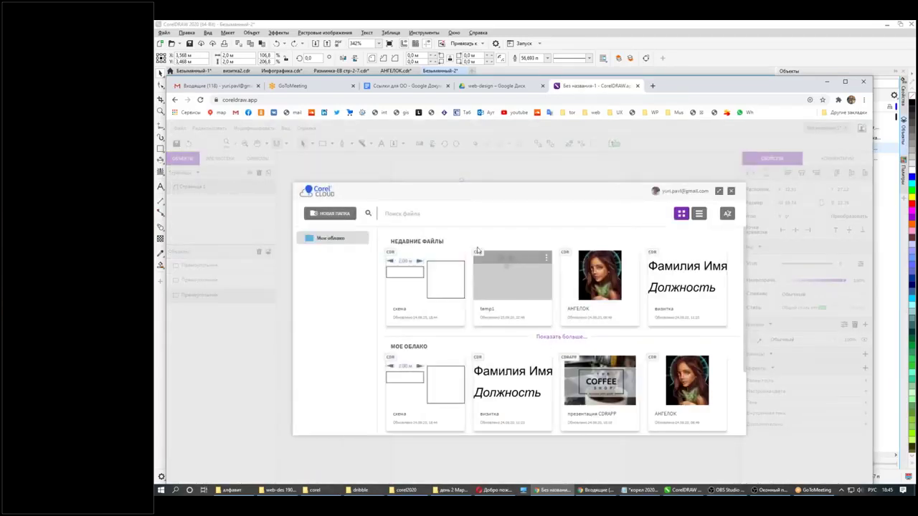
pyautogui.click(444, 282)
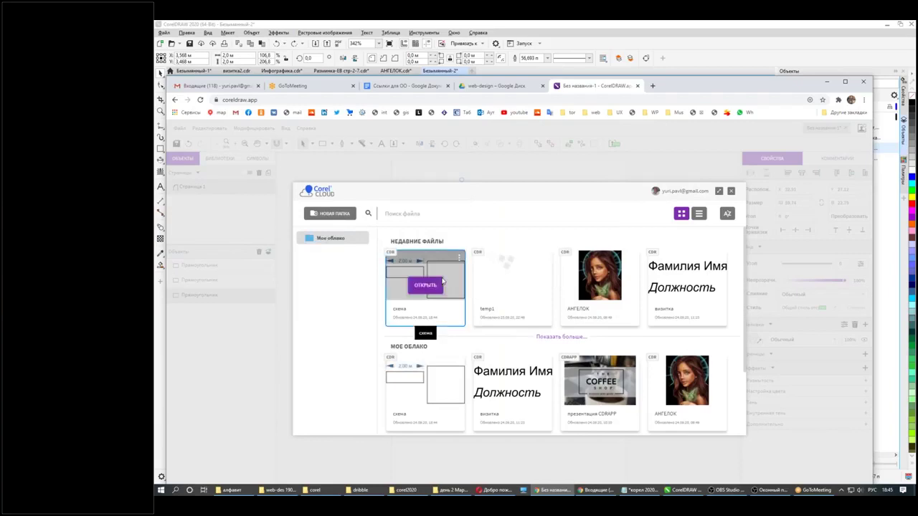
pyautogui.click(426, 287)
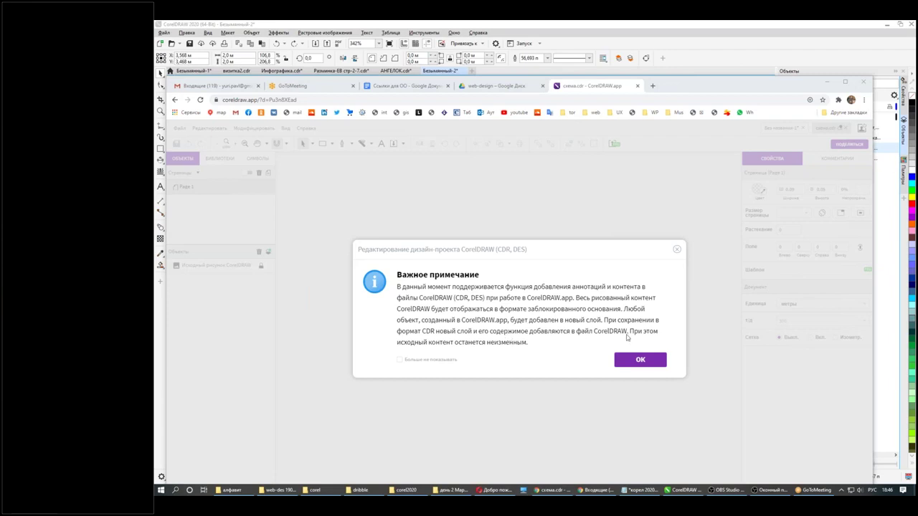
pyautogui.click(641, 360)
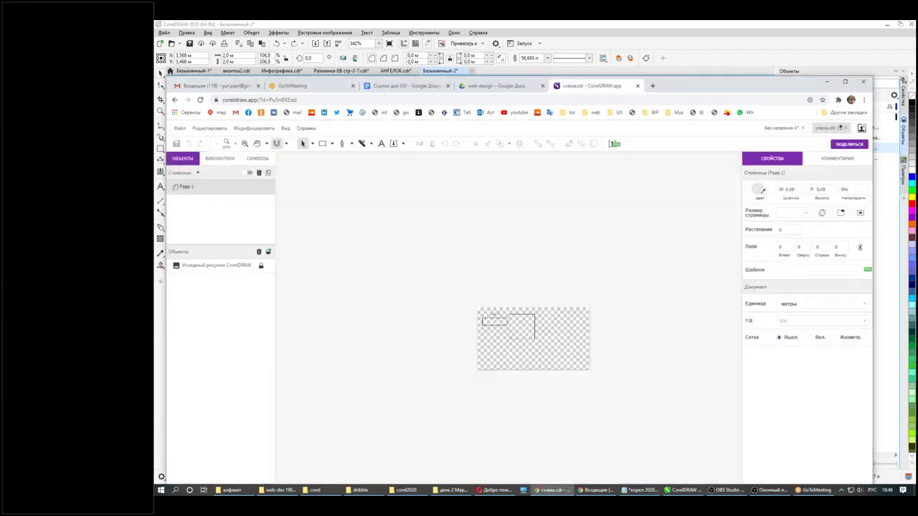
# - Unlock the original CorelDRAW drawing in the object list and move it slightly to the left on the page
pyautogui.scroll(1, 512, 327)
pyautogui.scroll(-2, 512, 330)
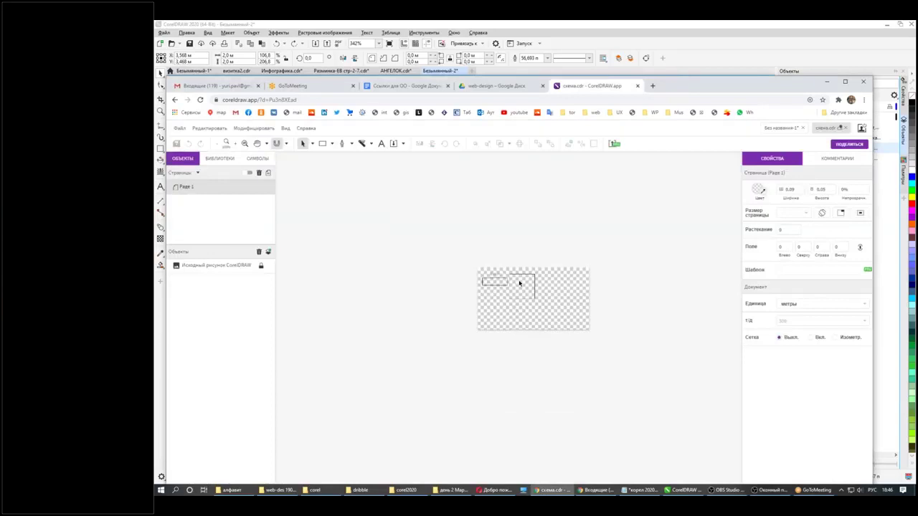
pyautogui.scroll(5, 520, 283)
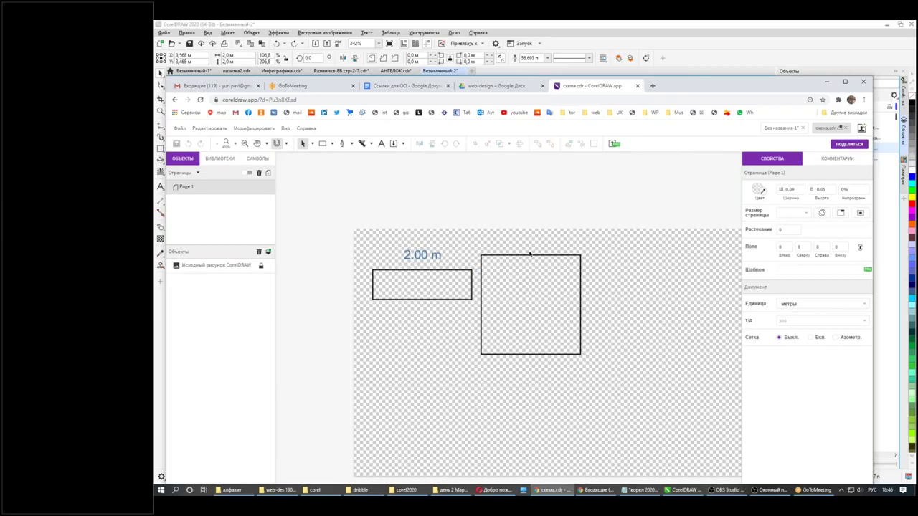
pyautogui.click(262, 267)
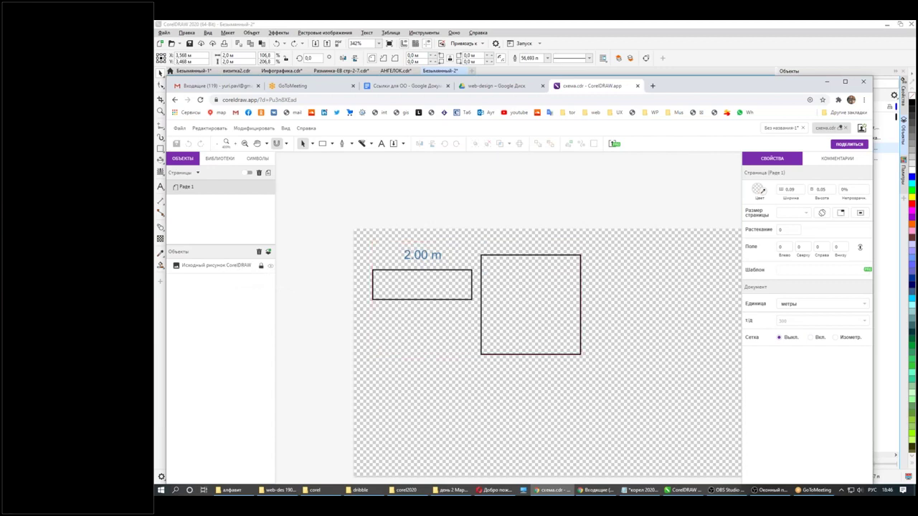
pyautogui.click(261, 266)
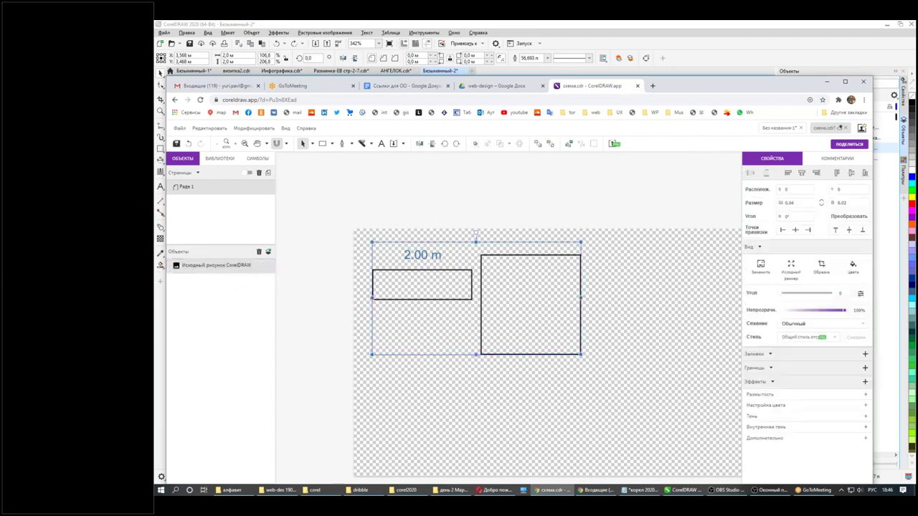
pyautogui.moveTo(481, 293); pyautogui.dragTo(450, 275)
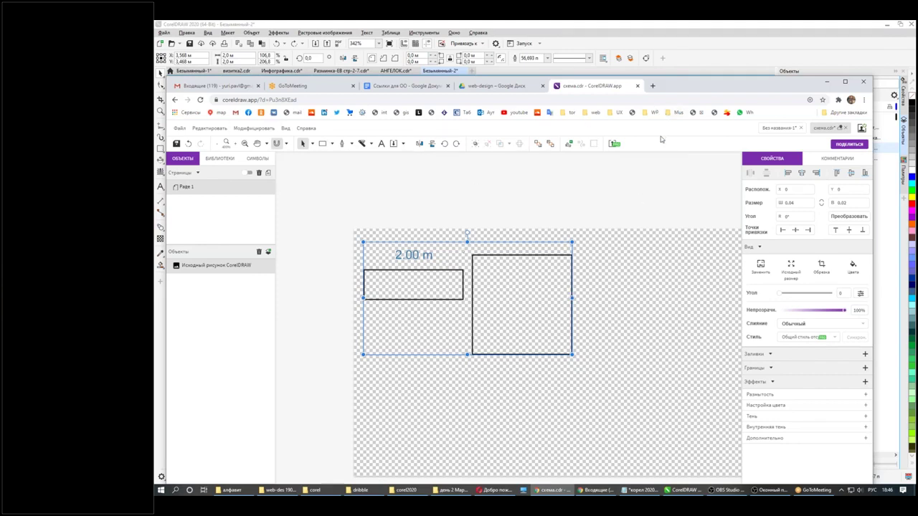
# - Return to the untitled A4 design and move the top rectangle slightly down towards the other two
pyautogui.click(769, 129)
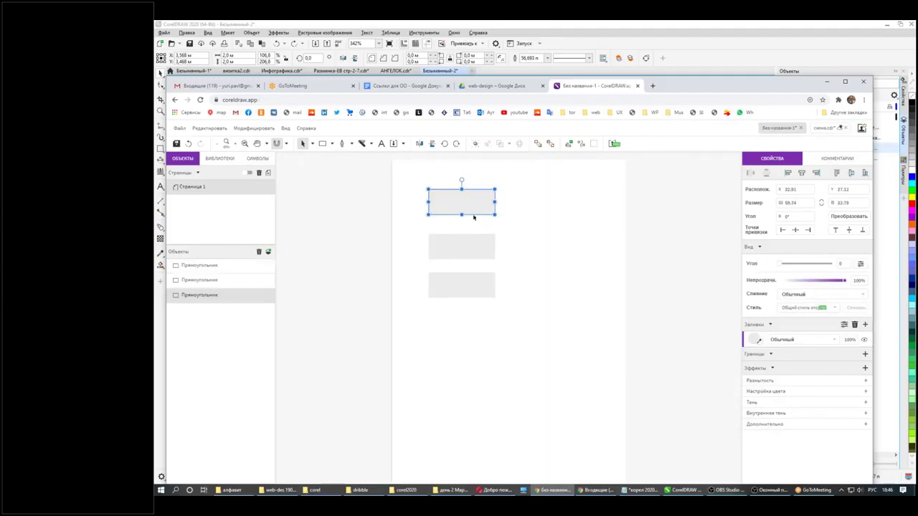
pyautogui.click(404, 176)
pyautogui.click(463, 210)
pyautogui.moveTo(461, 206); pyautogui.dragTo(461, 211)
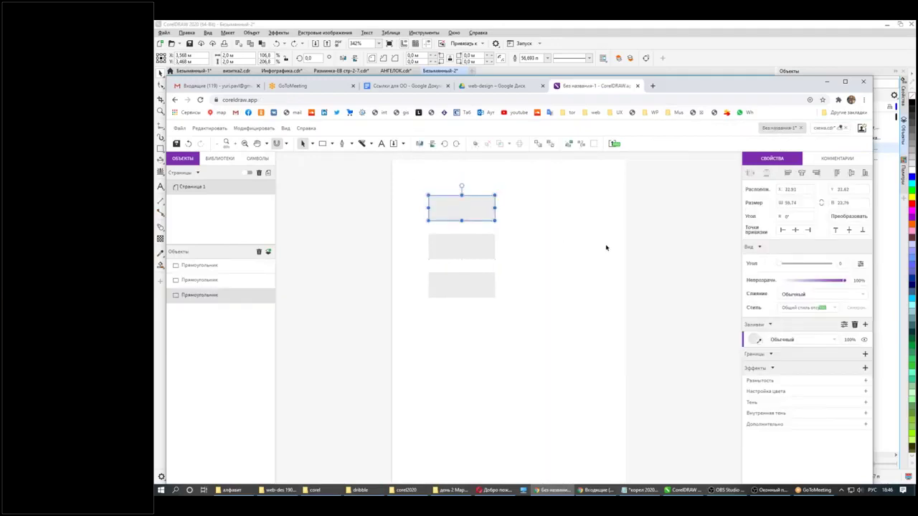
pyautogui.click(607, 248)
# - Create a new design from the red "Summer Sale" 50 % off template in the social media category
pyautogui.click(180, 128)
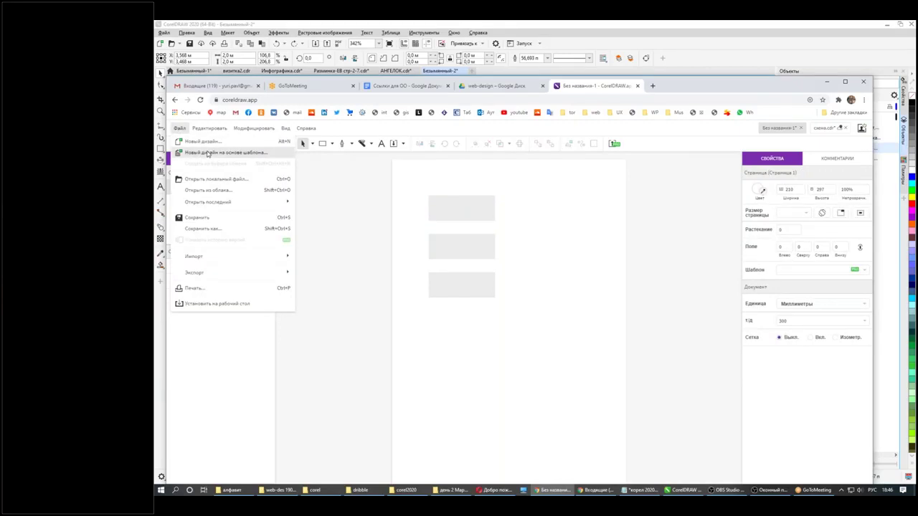
pyautogui.click(209, 153)
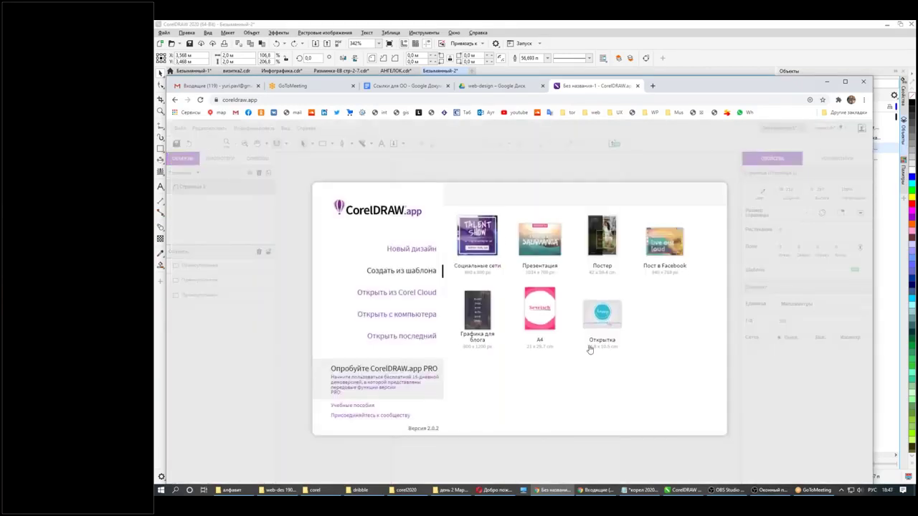
pyautogui.click(486, 235)
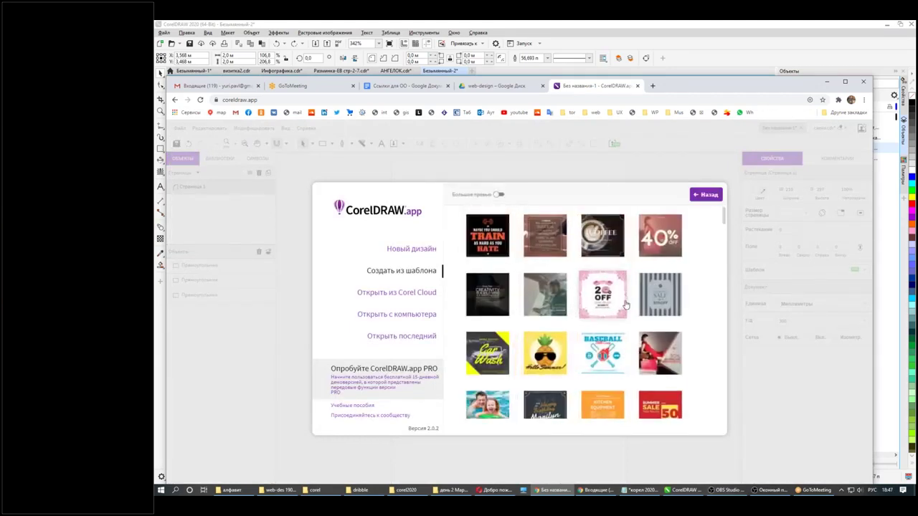
pyautogui.scroll(-2, 602, 280)
pyautogui.scroll(-3, 589, 302)
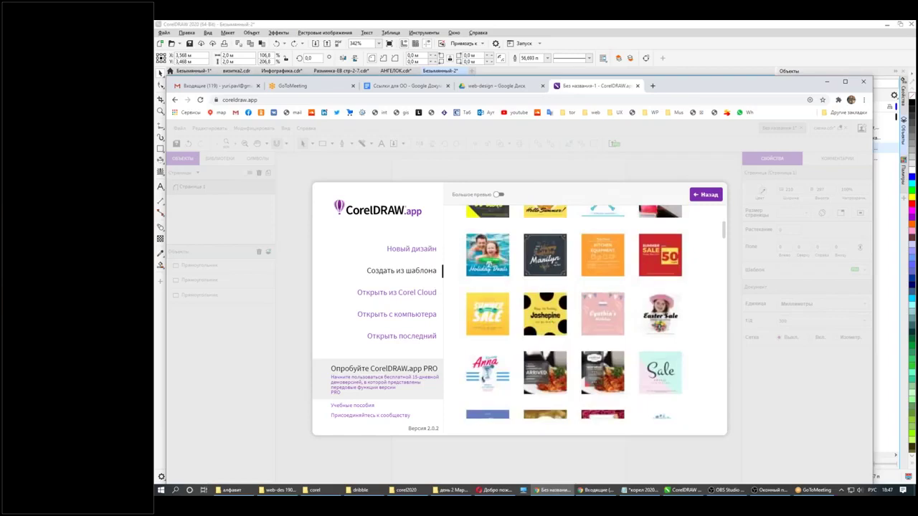
pyautogui.click(656, 263)
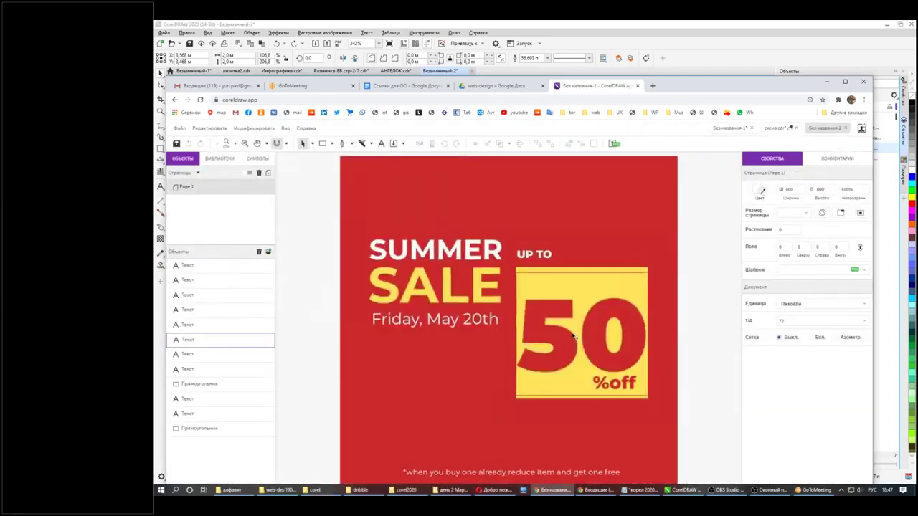
# - Change the large discount number in the yellow box to 20
pyautogui.click(583, 346)
pyautogui.doubleClick(578, 341)
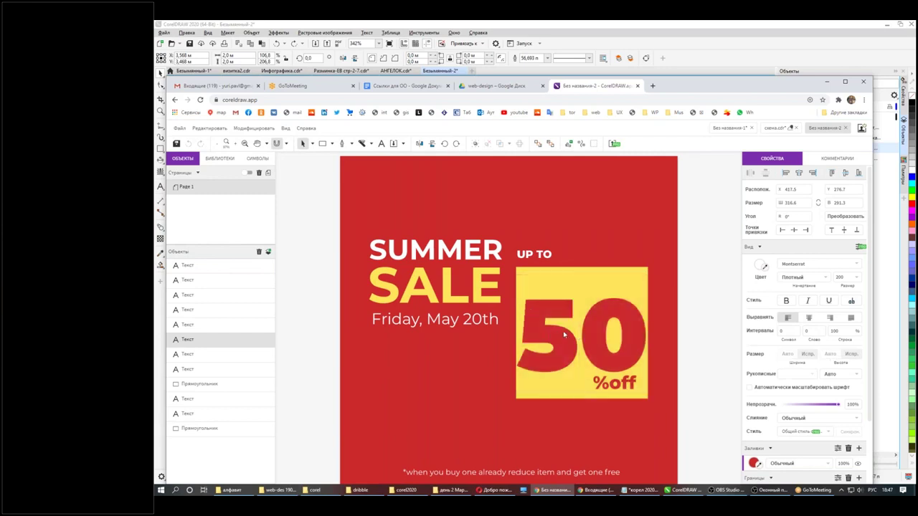
pyautogui.press('BackSpace')
pyautogui.write('2')
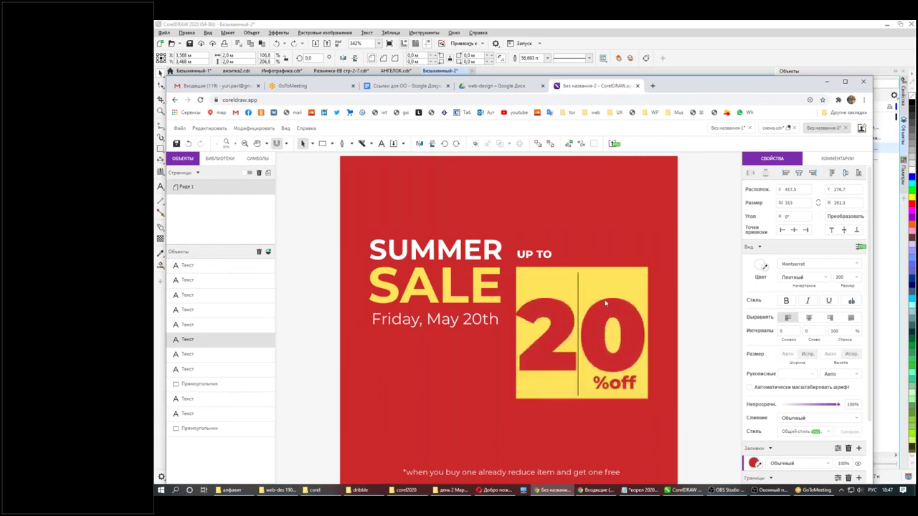
pyautogui.press('Escape')
# - Replace the heading word "SUMMER" with "Осенняя" and deselect the text
pyautogui.doubleClick(368, 250)
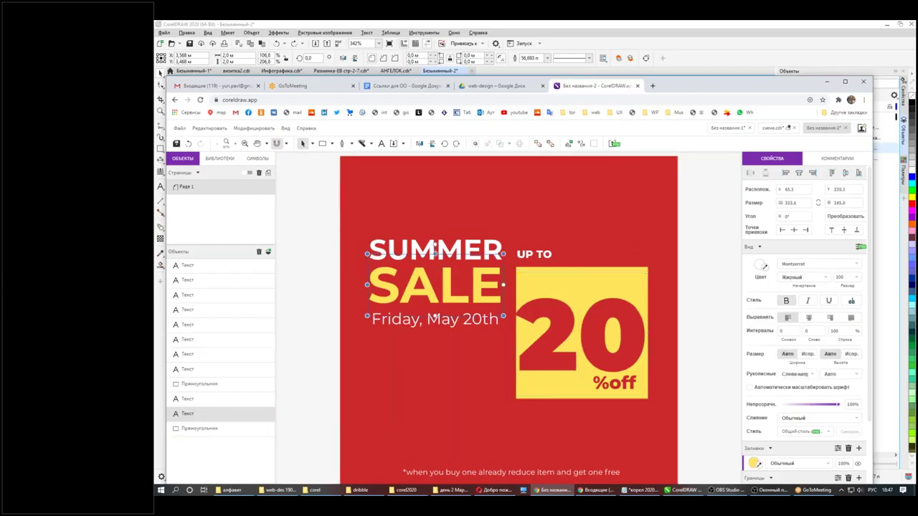
pyautogui.moveTo(368, 251); pyautogui.dragTo(502, 251)
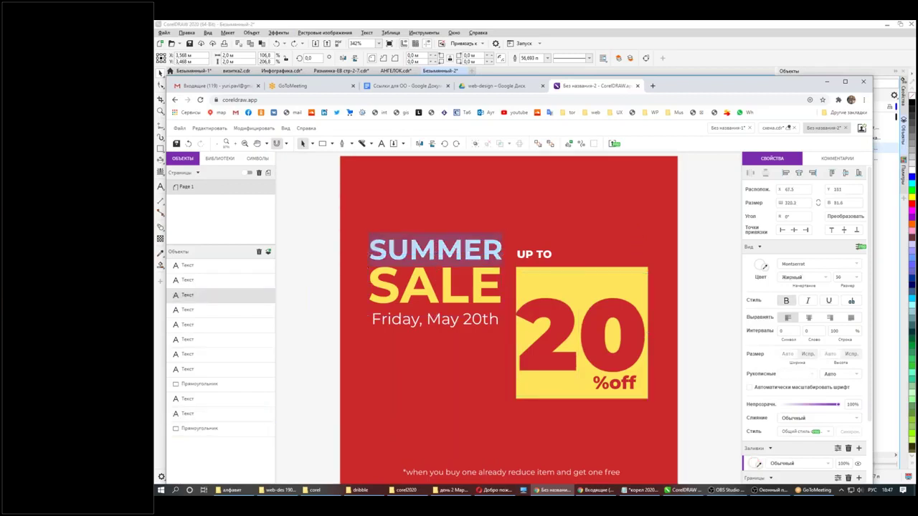
pyautogui.write('осеннО')
pyautogui.click(459, 251)
pyautogui.write('Осенняя')
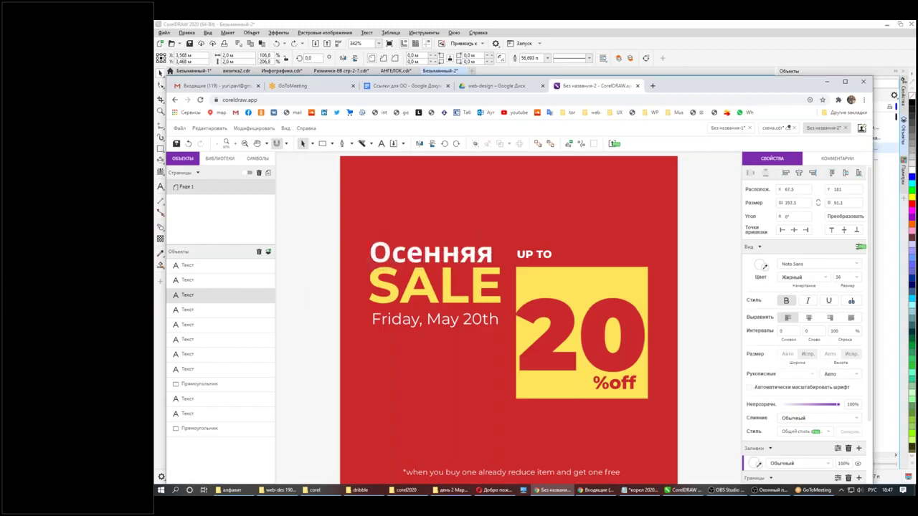
pyautogui.press('Escape')
pyautogui.click(692, 221)
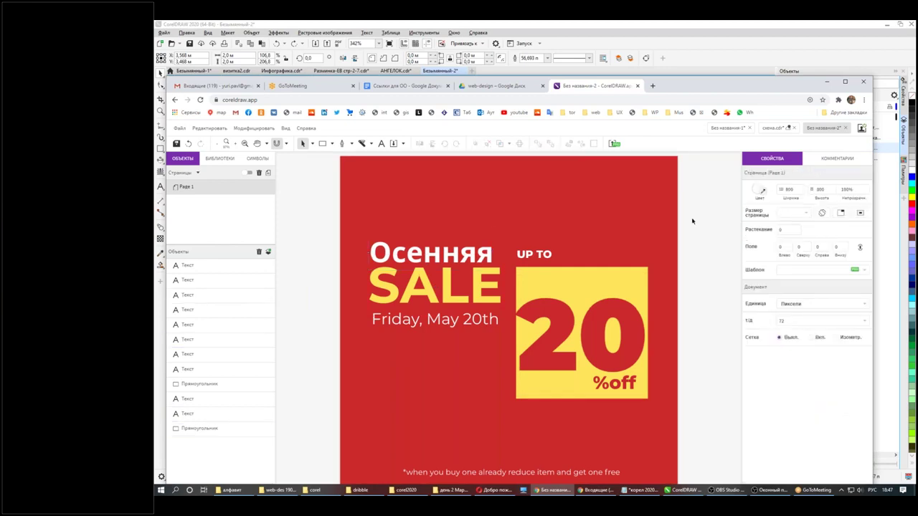
# - Save the sale design to Corel Cloud as a CDR file named "тест2", keeping unsupported objects editable
pyautogui.click(180, 129)
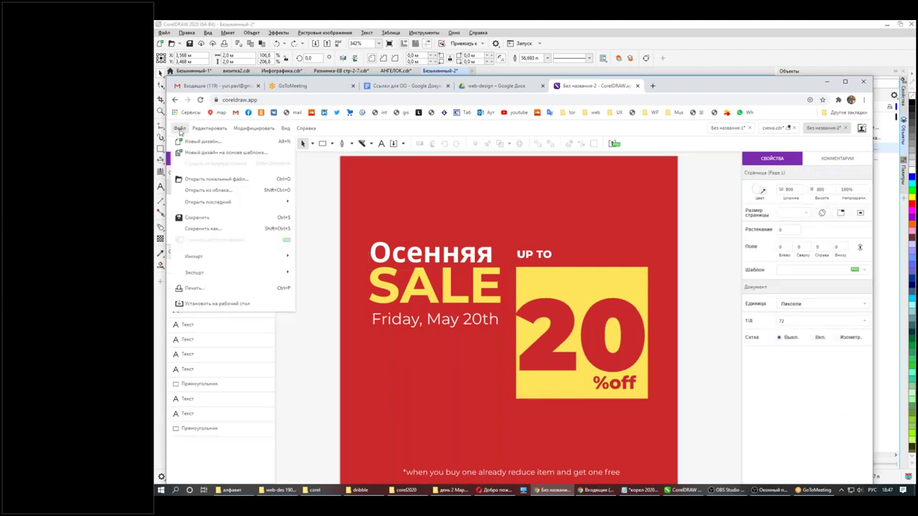
pyautogui.click(210, 219)
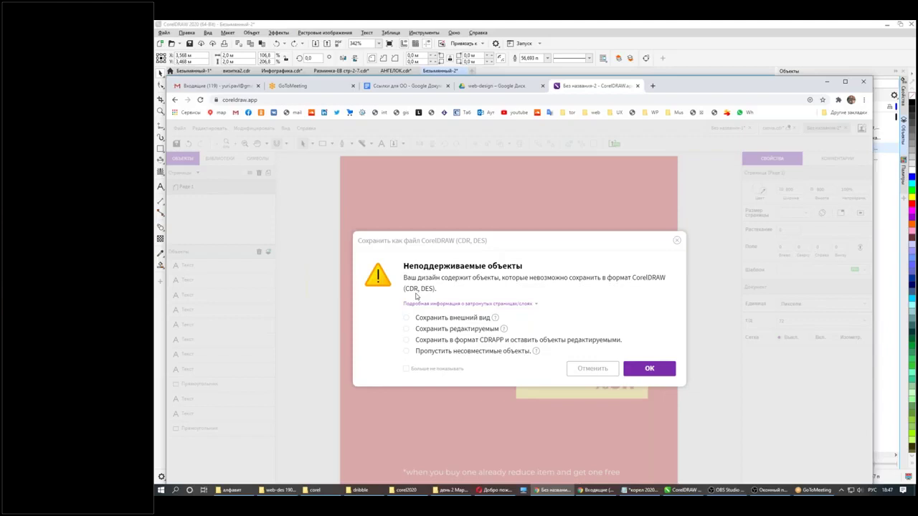
pyautogui.click(449, 332)
pyautogui.moveTo(504, 331)
pyautogui.click(649, 368)
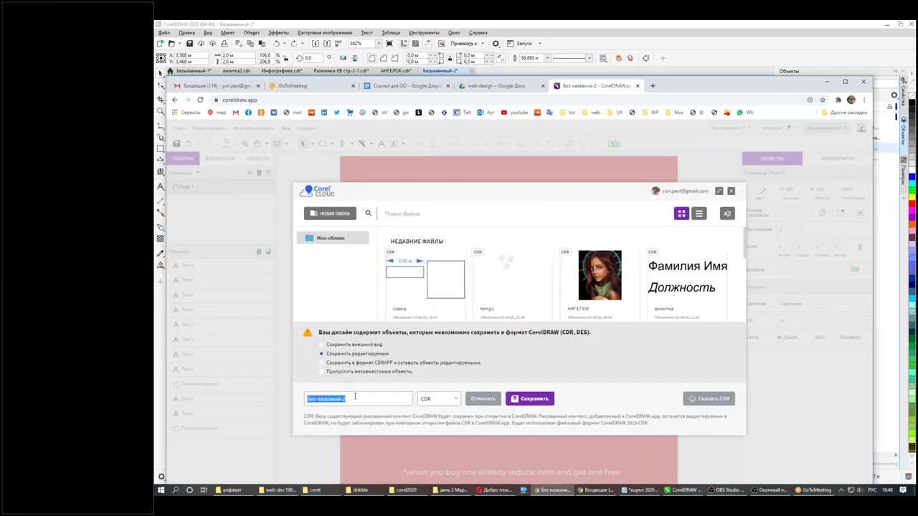
pyautogui.write('тест2')
pyautogui.click(545, 401)
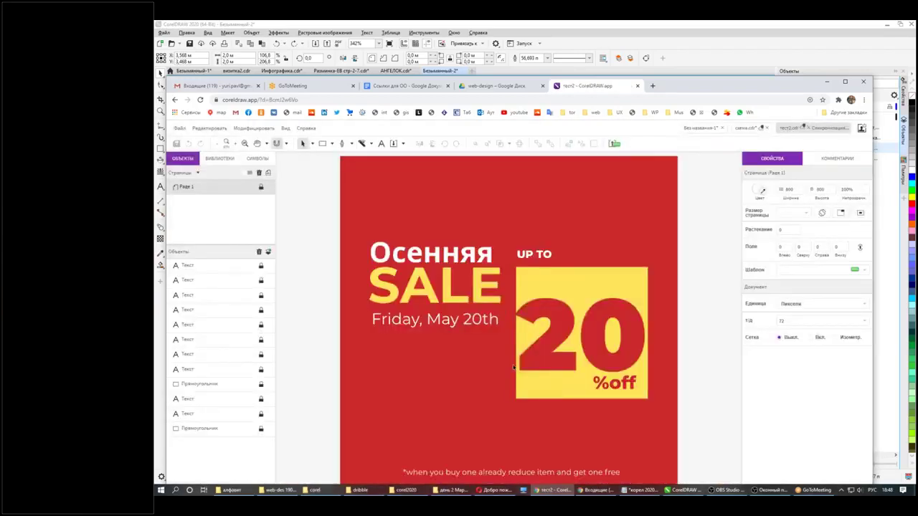
# - Switch to the CorelDRAW 2020 desktop program
pyautogui.click(685, 491)
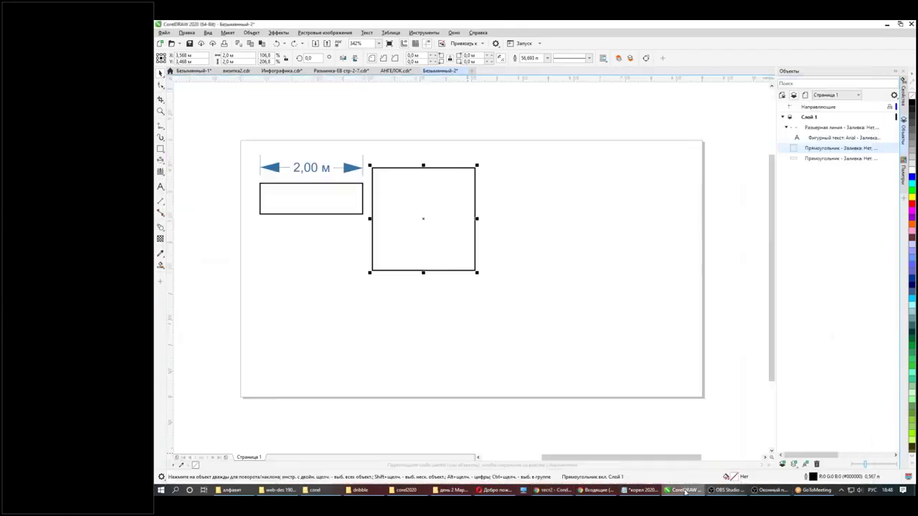
pyautogui.click(172, 43)
pyautogui.click(180, 63)
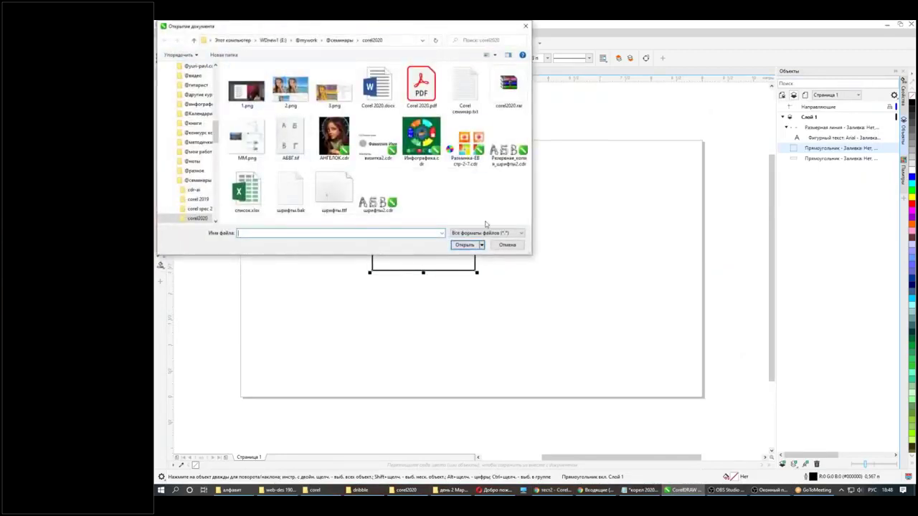
pyautogui.click(507, 245)
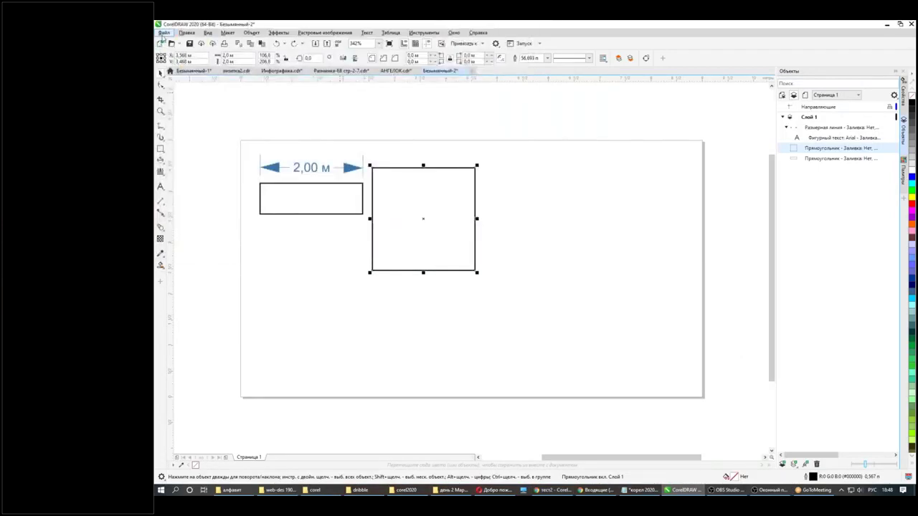
# - Check the files stored in Corel Cloud for the saved sale design, reopening the list once, and close it without opening a file
pyautogui.click(164, 32)
pyautogui.moveTo(194, 82)
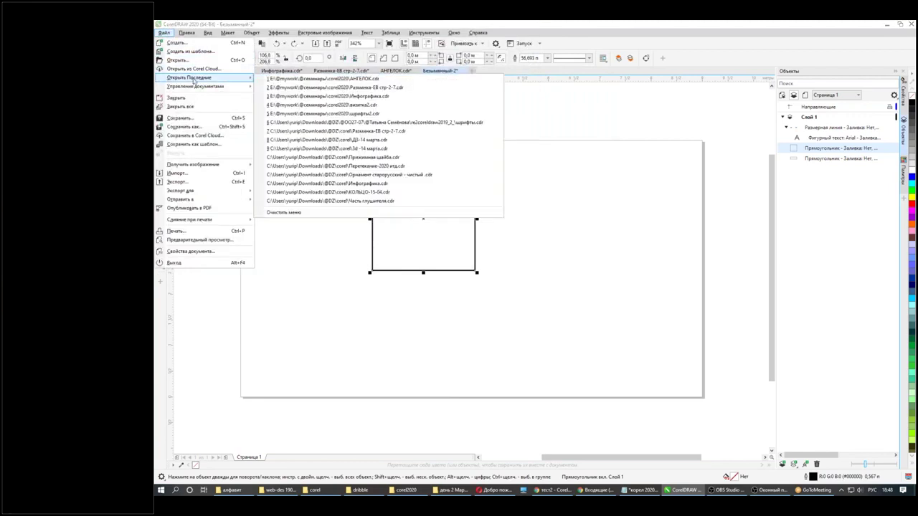
pyautogui.click(445, 121)
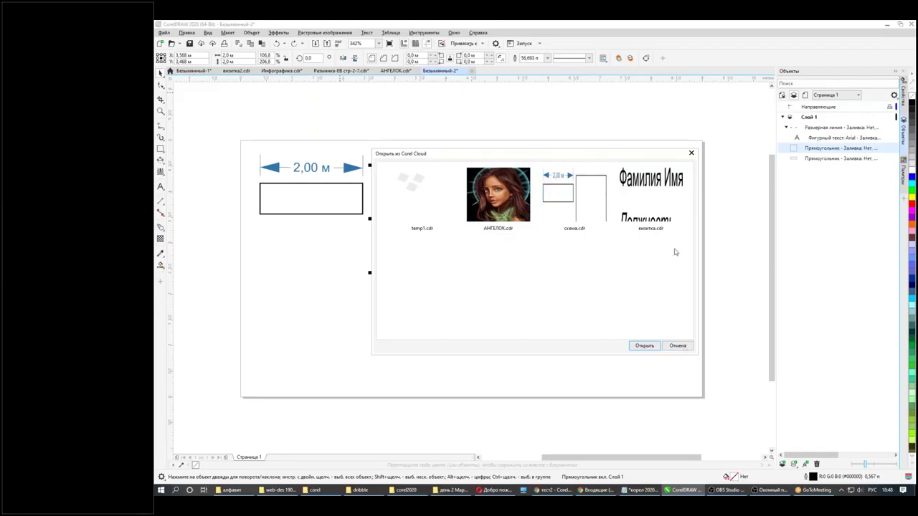
pyautogui.click(677, 345)
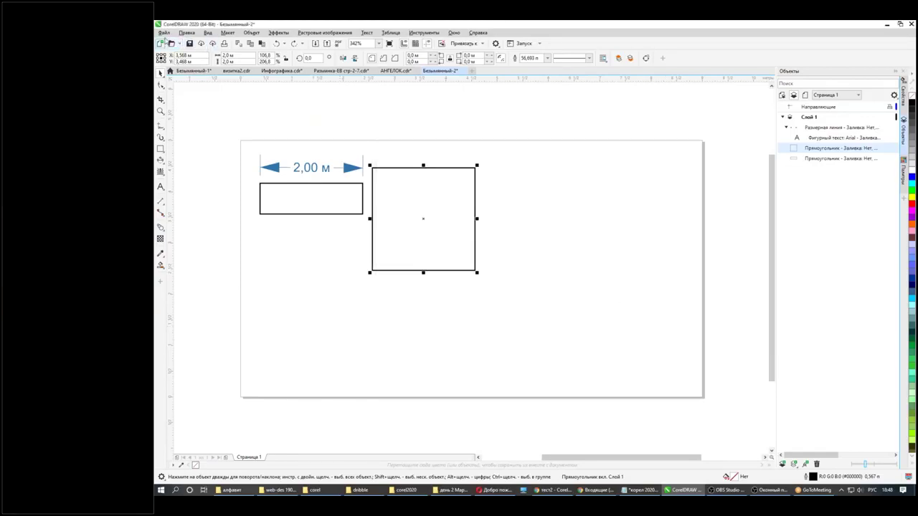
pyautogui.click(164, 33)
pyautogui.click(194, 73)
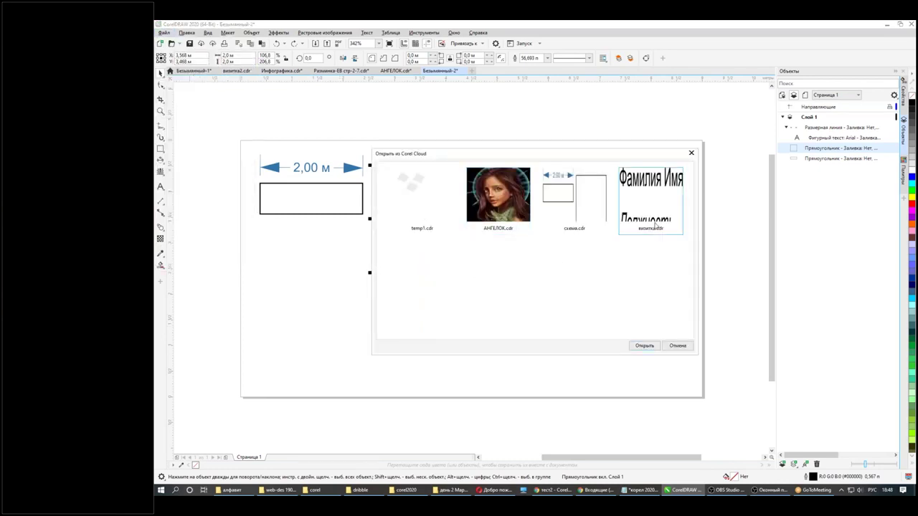
pyautogui.click(678, 346)
pyautogui.click(652, 308)
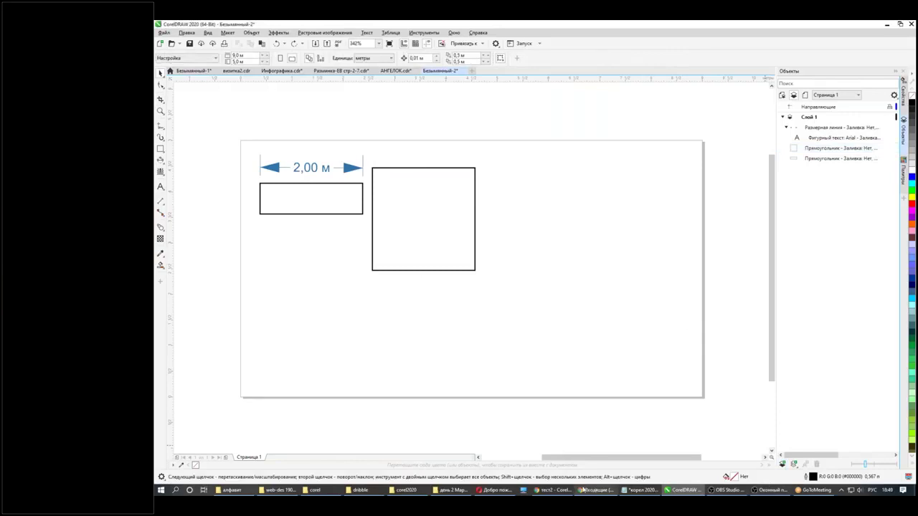
# - Switch to CorelDRAW.app in the browser and save the sale design locally as "тест2.cdrapp" in the corel2020 folder
pyautogui.click(551, 490)
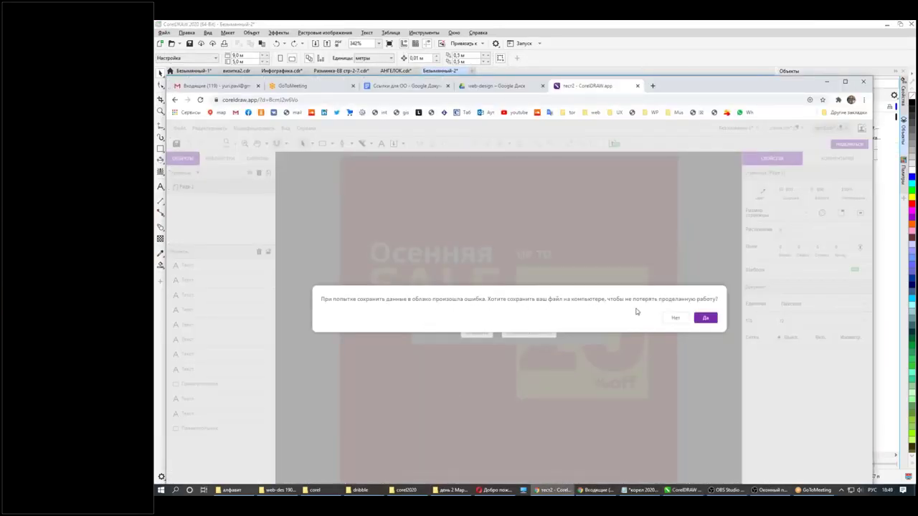
pyautogui.click(712, 320)
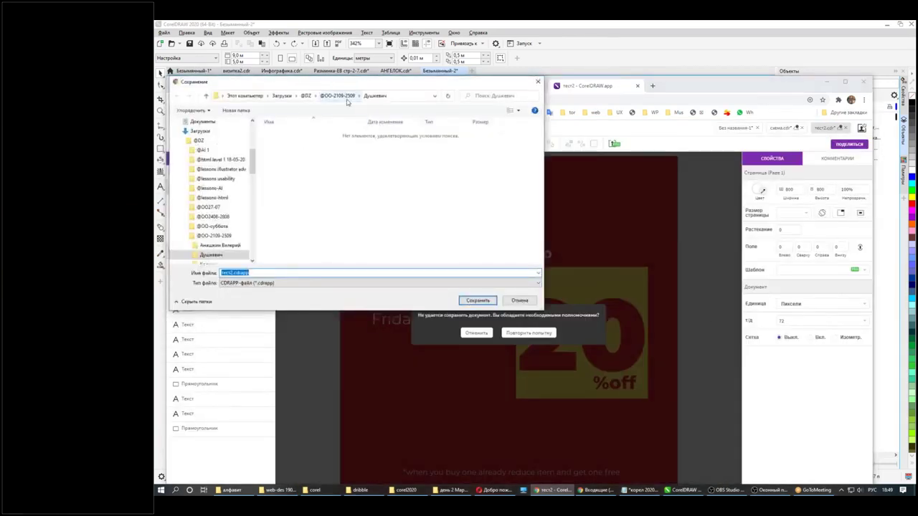
pyautogui.scroll(5, 244, 208)
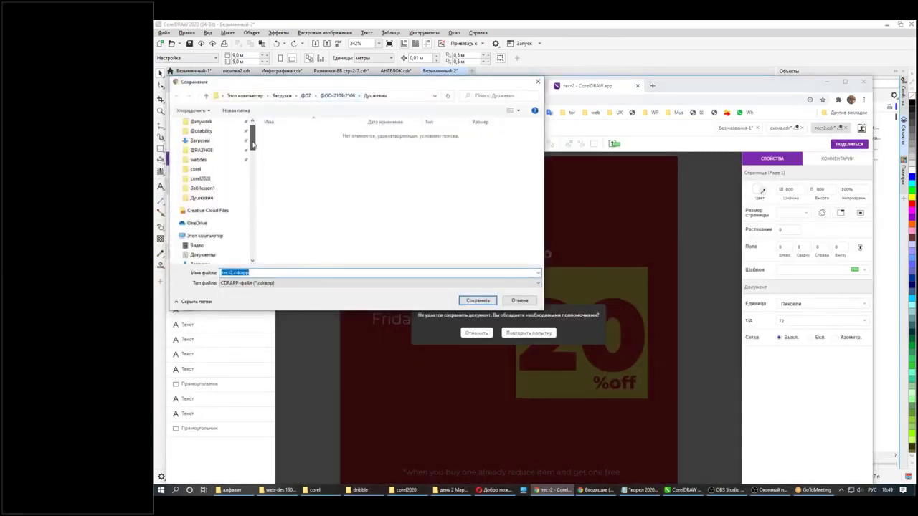
pyautogui.click(200, 195)
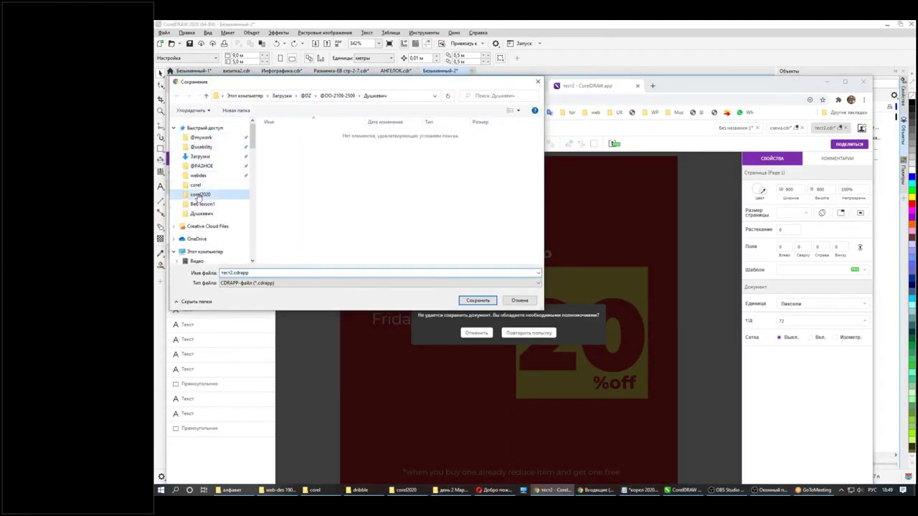
pyautogui.click(303, 283)
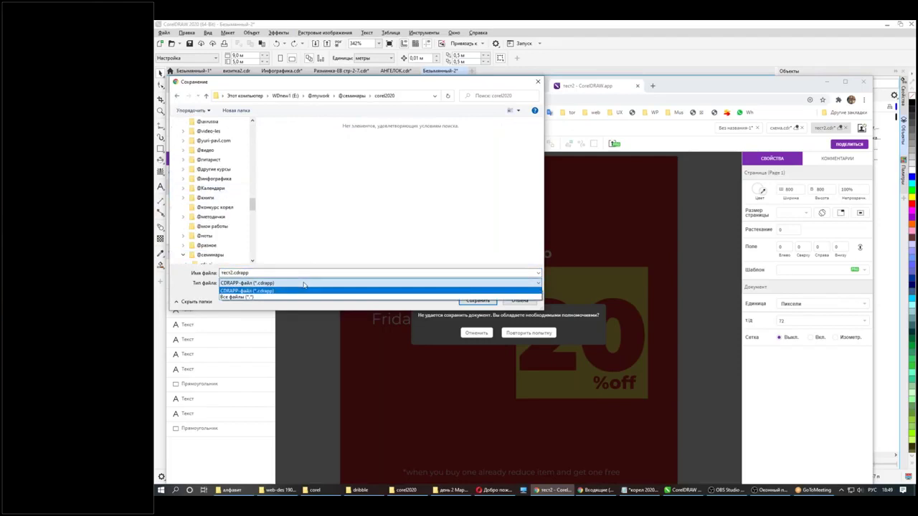
pyautogui.click(303, 287)
pyautogui.click(478, 300)
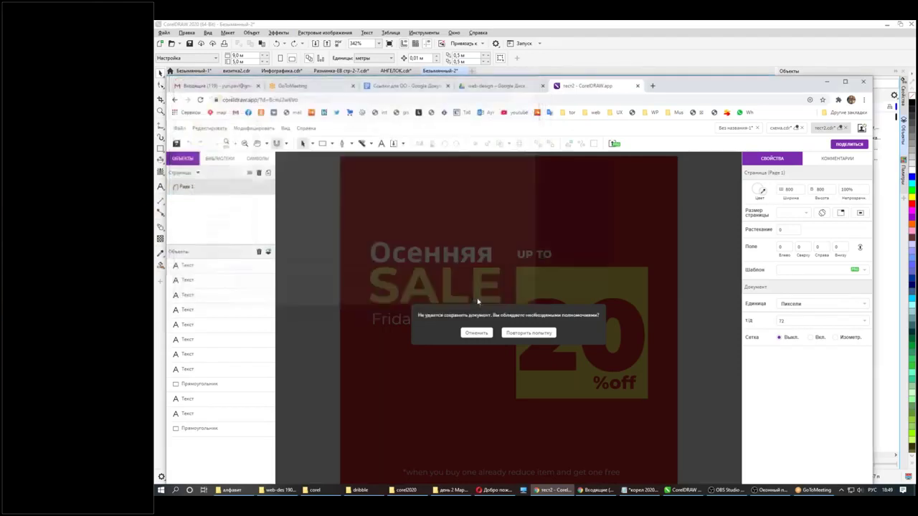
# - Try again to save the sale design to Corel Cloud, including as a CorelDRAW-format file through Save As
pyautogui.click(532, 334)
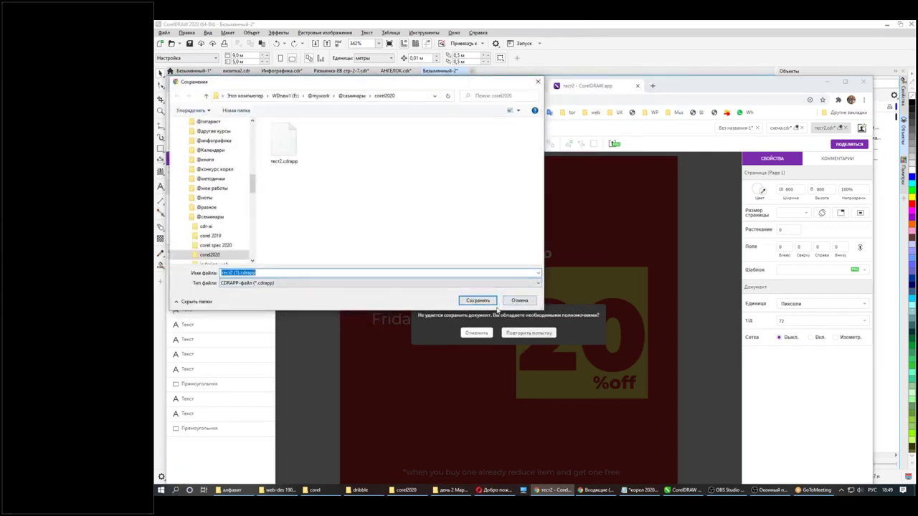
pyautogui.click(514, 302)
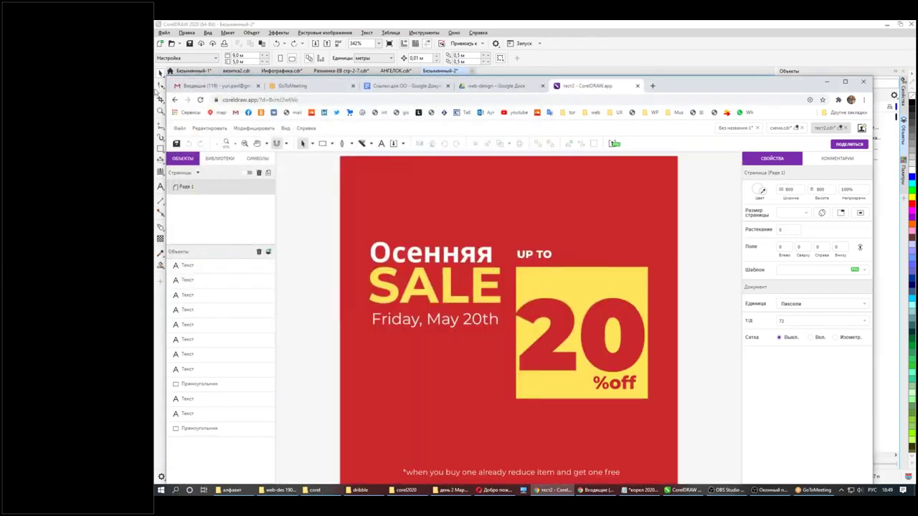
pyautogui.click(184, 129)
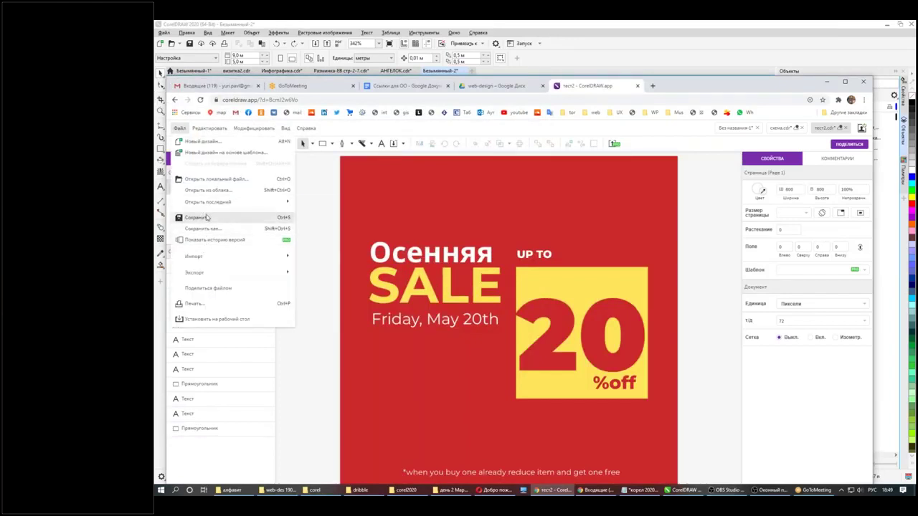
pyautogui.click(204, 228)
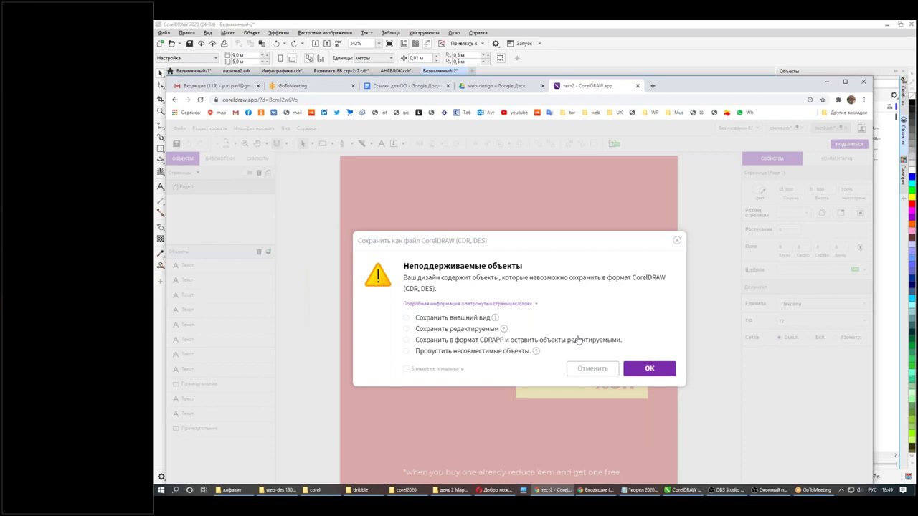
pyautogui.click(600, 370)
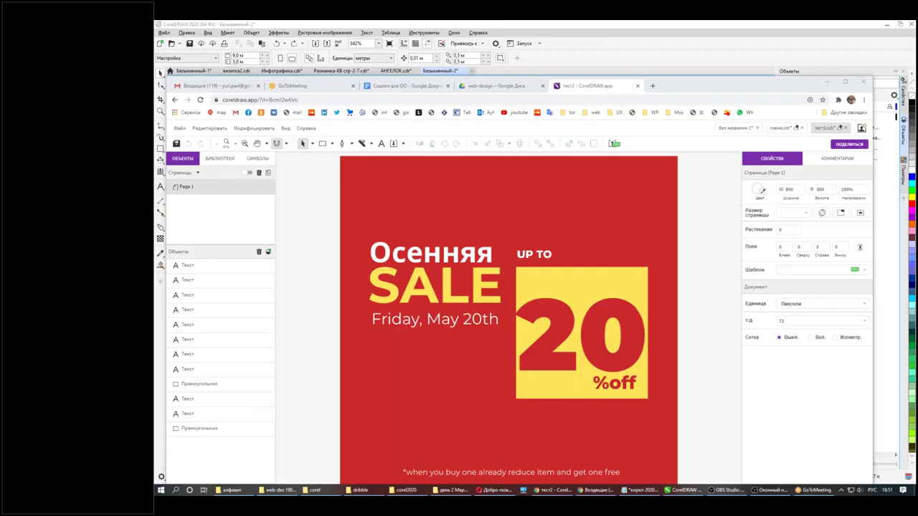
pyautogui.hotkey('alt', 'shift')
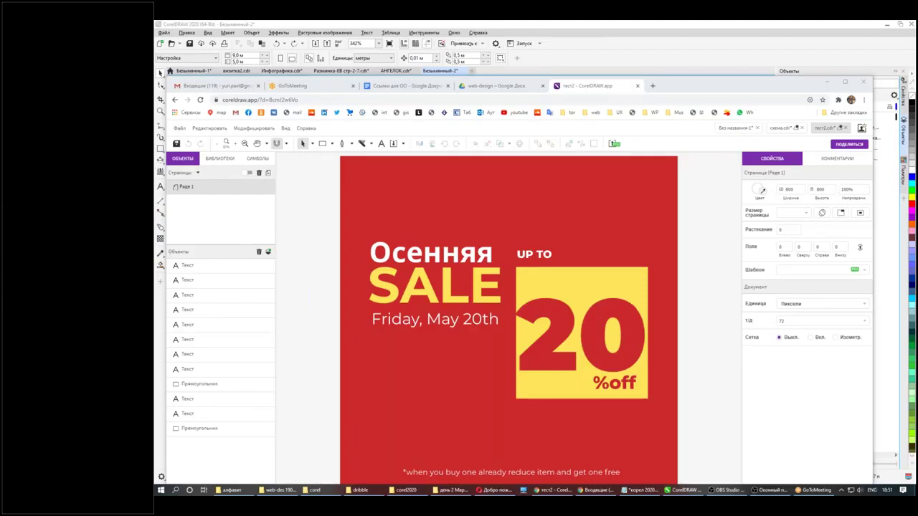